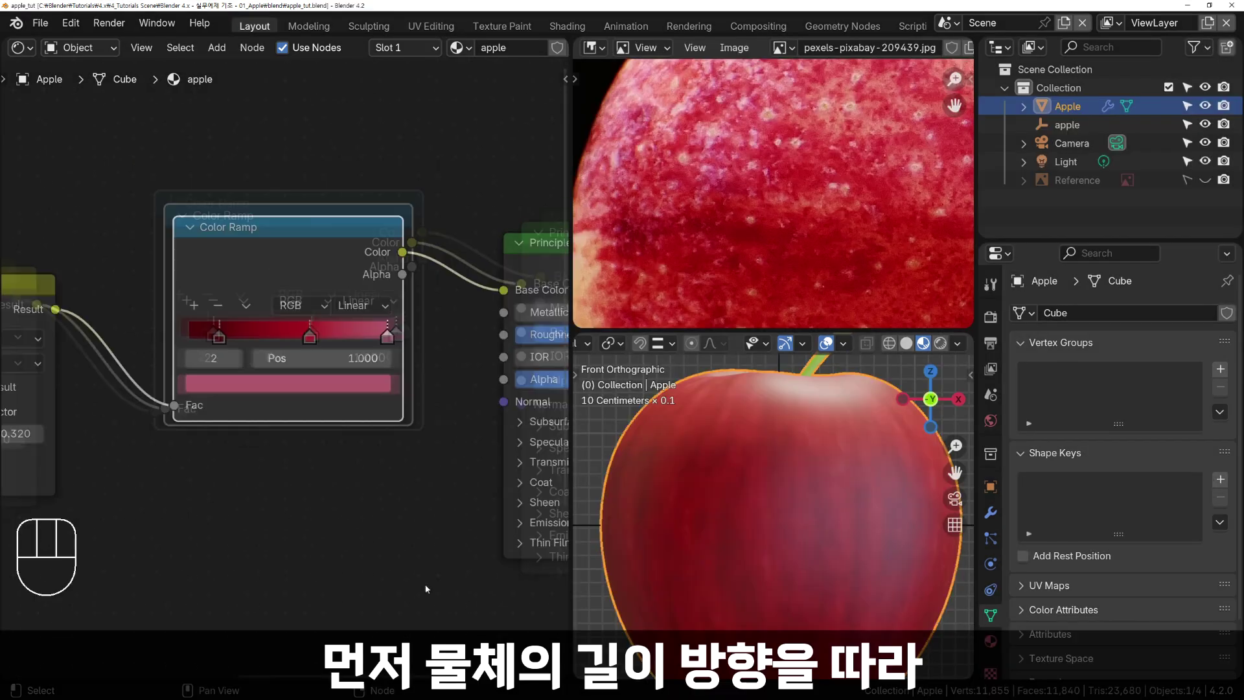
Add a Gradient Texture node in the empty area below the existing nodes, with linked Texture Coordinate and Mapping nodes.
middle_click_drag(364, 579, 313, 313, "shift")
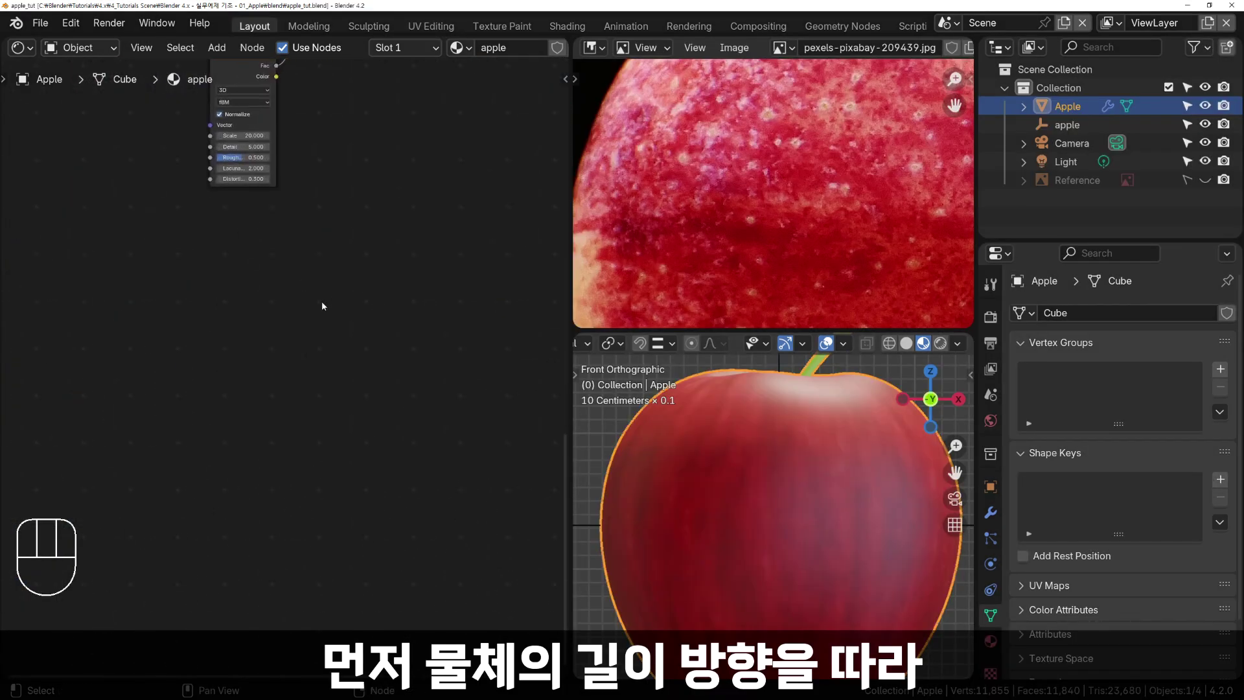
key("shift+a")
mouse_move(317, 428)
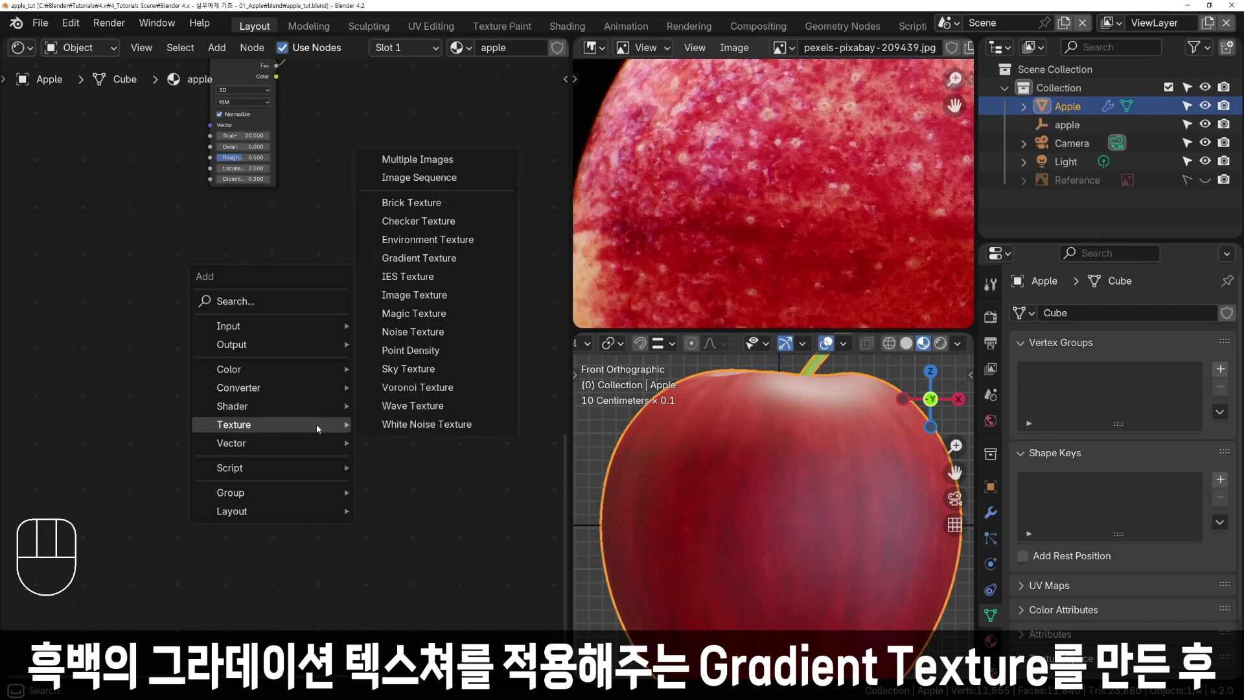
left_click(418, 257)
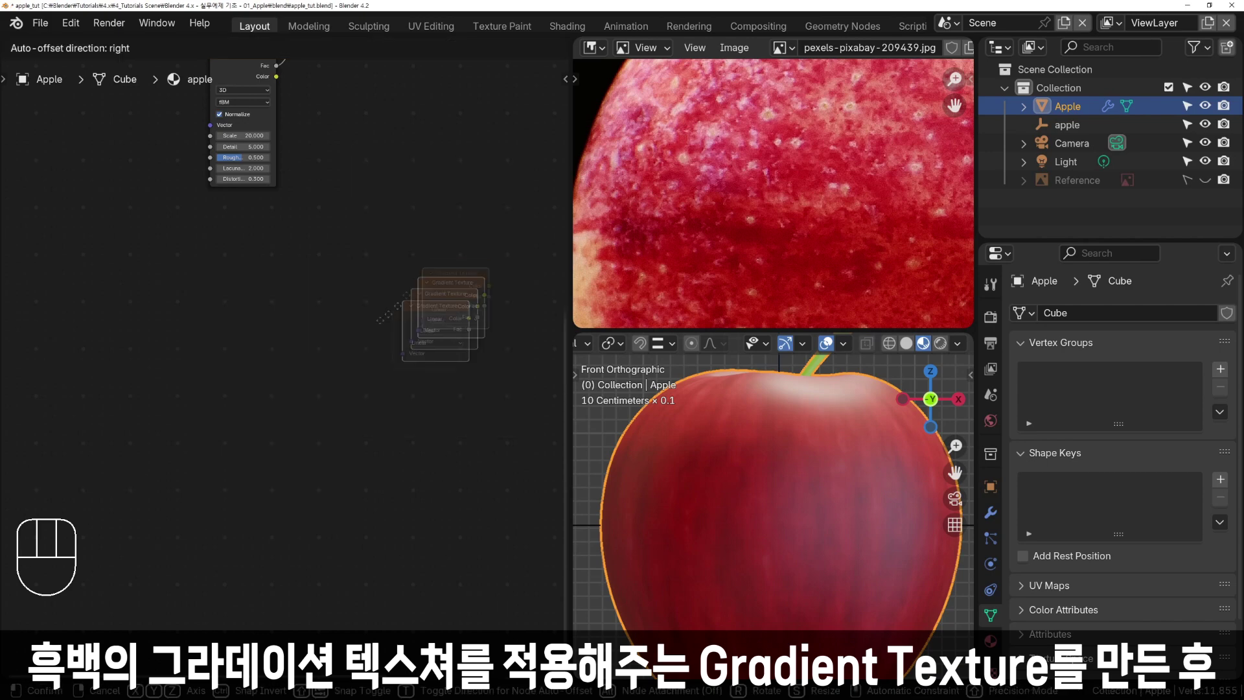
left_click(229, 289)
scroll(278, 402, "up", 5)
middle_click_drag(272, 413, 434, 443, "shift")
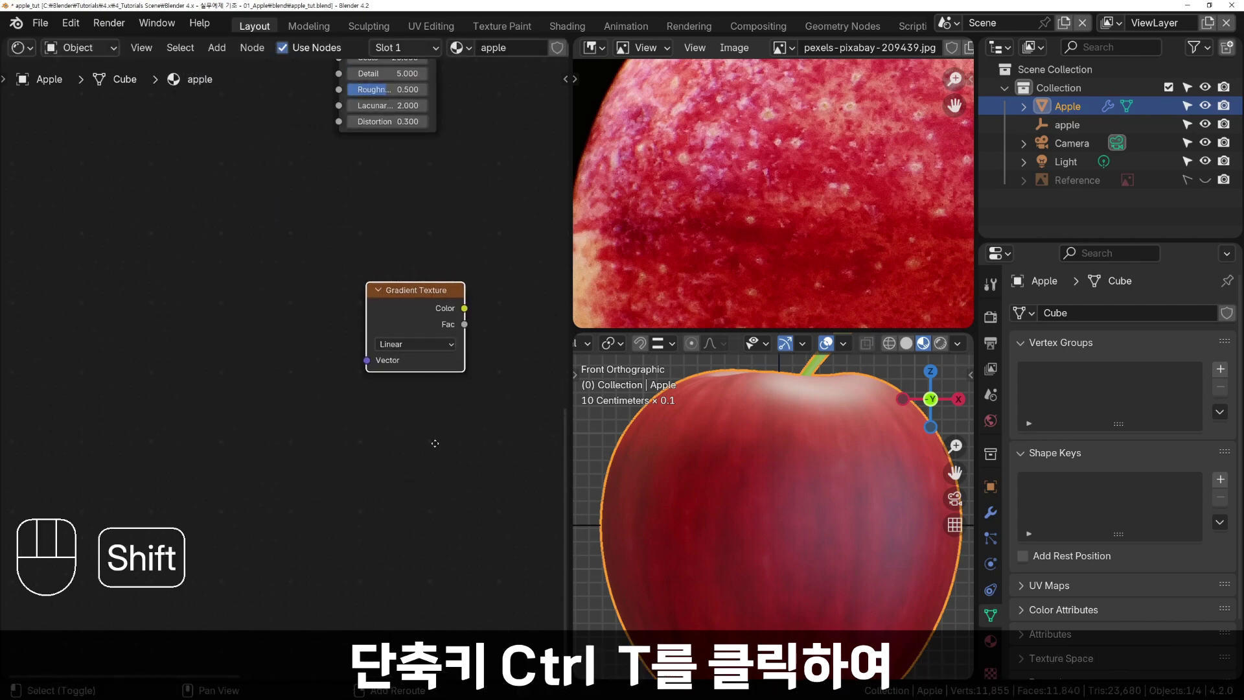
key("ctrl+t")
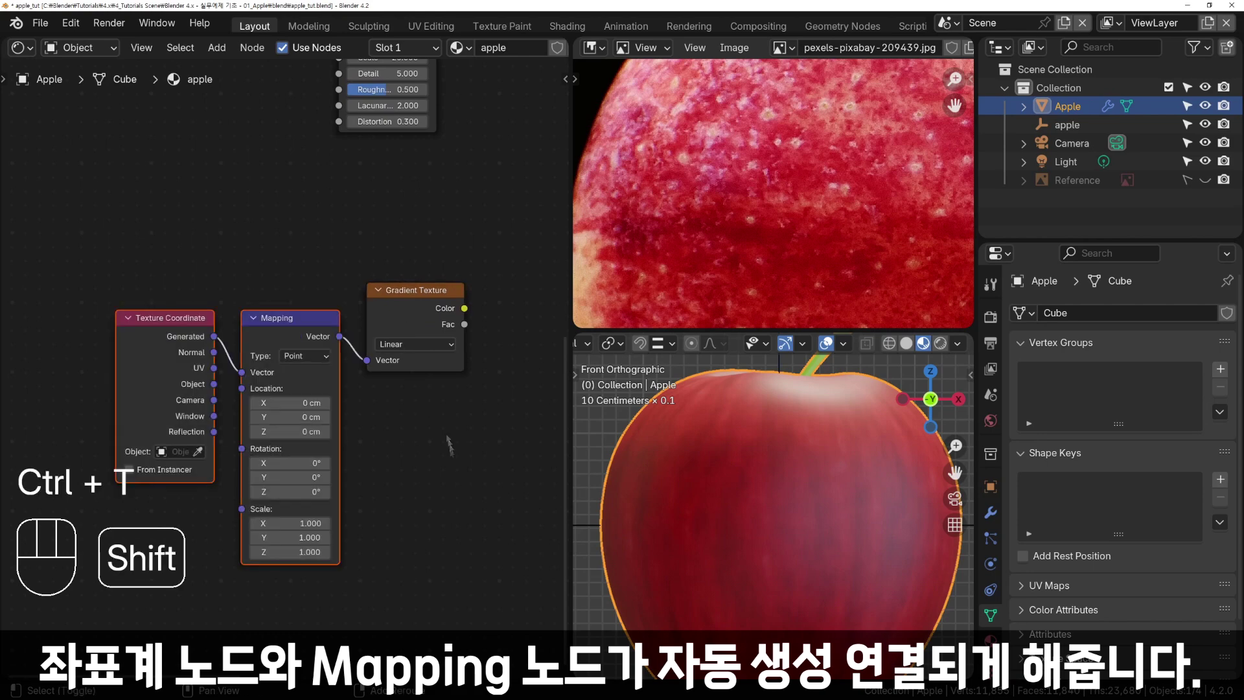
scroll(441, 387, "up", 5, "shift")
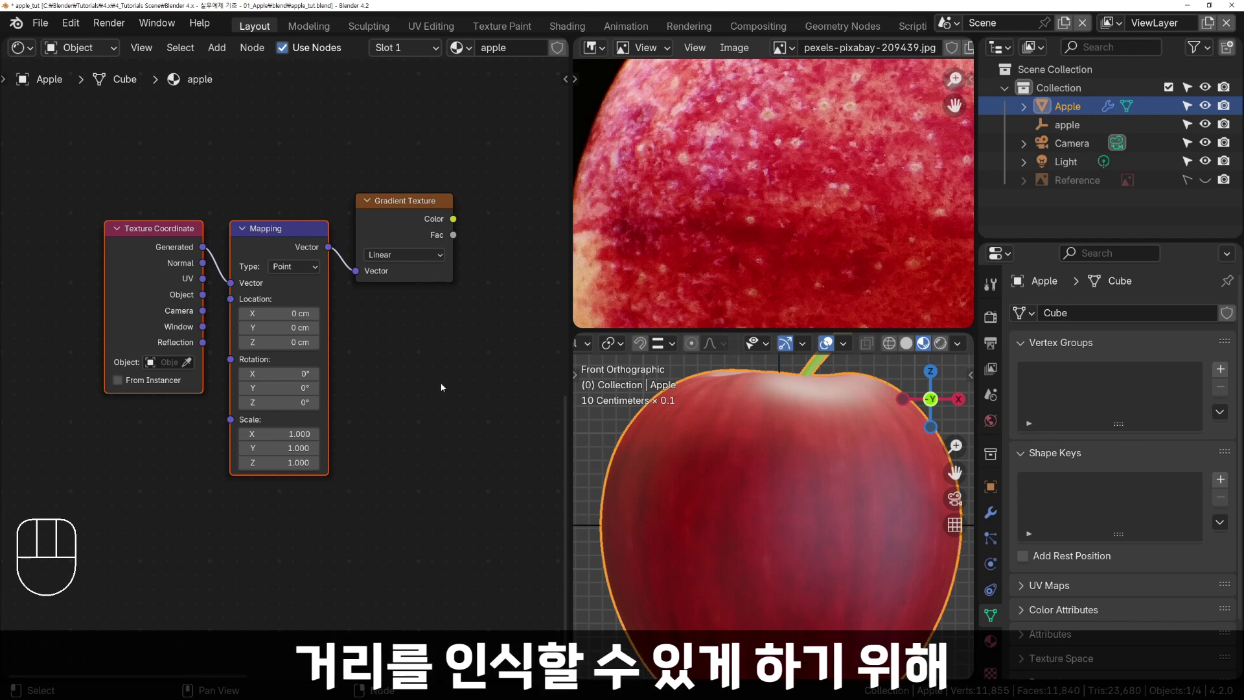
Connect the Texture Coordinate's UV output to the Mapping node's Vector input and set the Mapping type to Texture.
left_click_drag(202, 279, 230, 286)
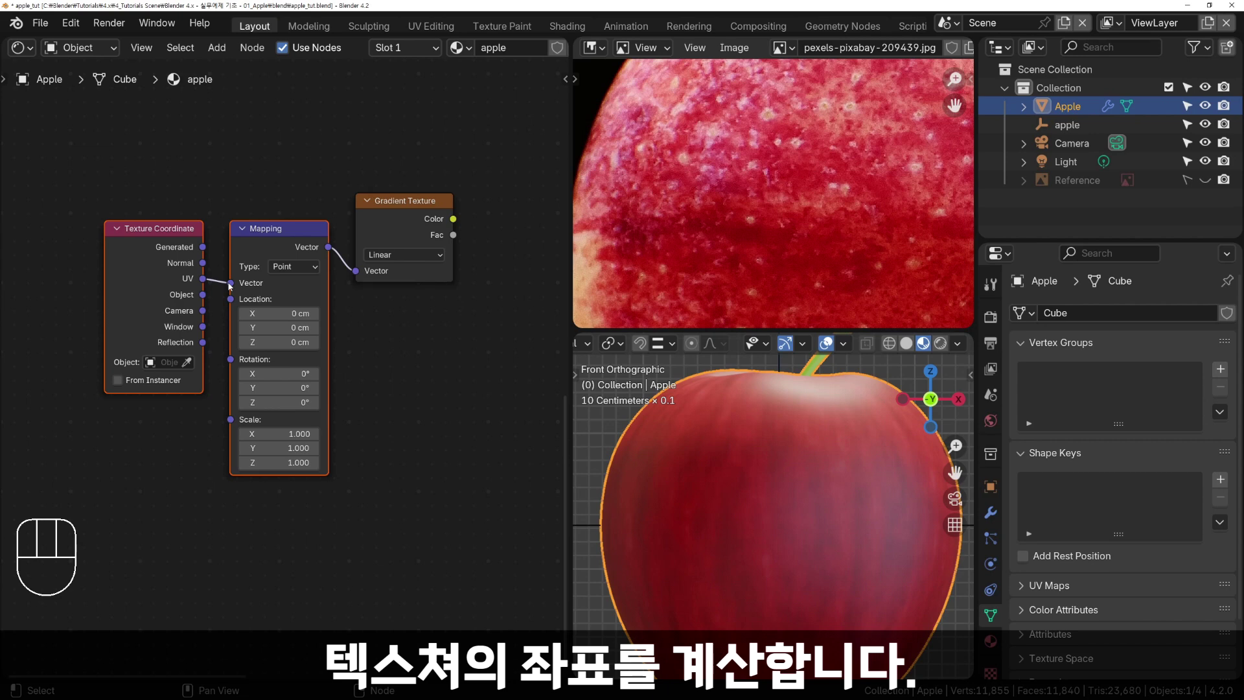
left_click(287, 269)
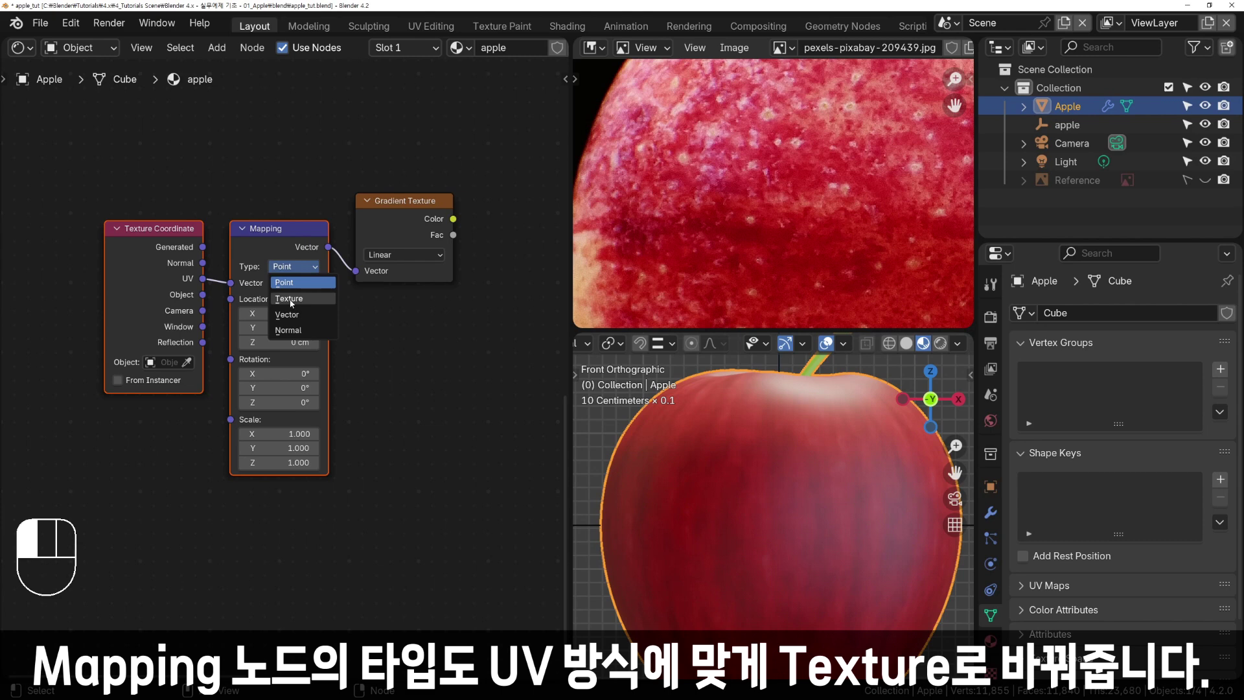
left_click(288, 299)
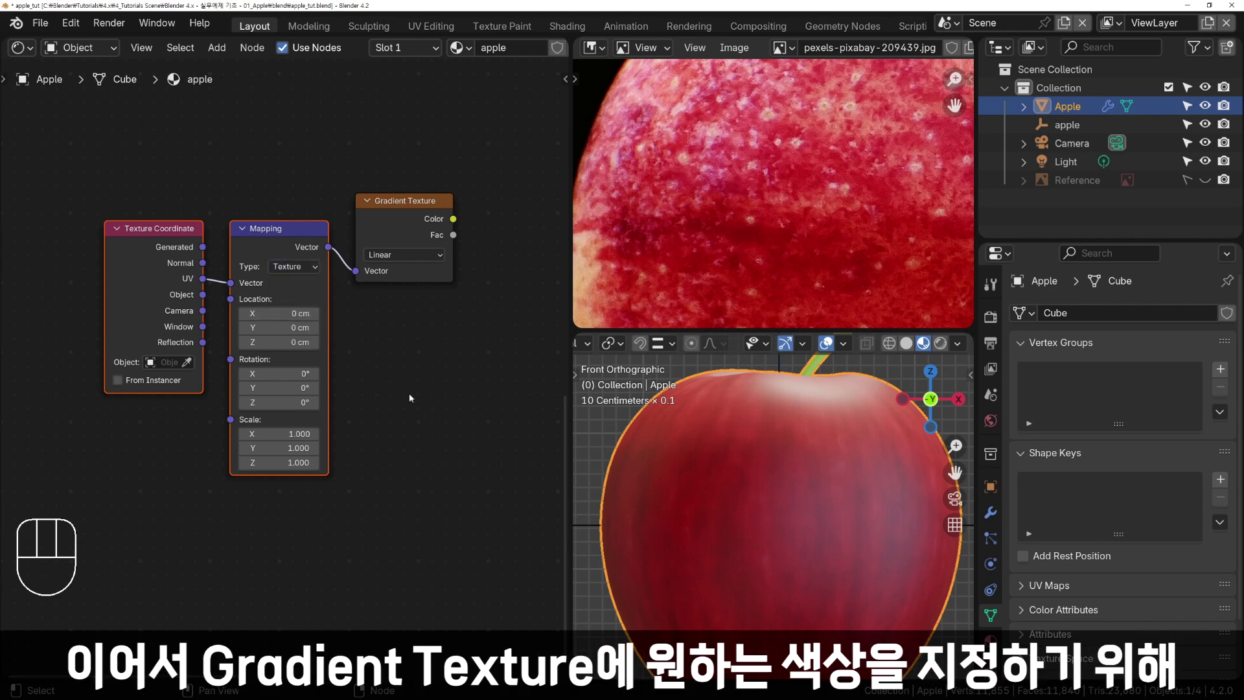
Add a Color Ramp node beside the Gradient Texture and connect the gradient's Fac output to the ramp's Fac input.
key("shift+a")
mouse_move(402, 356)
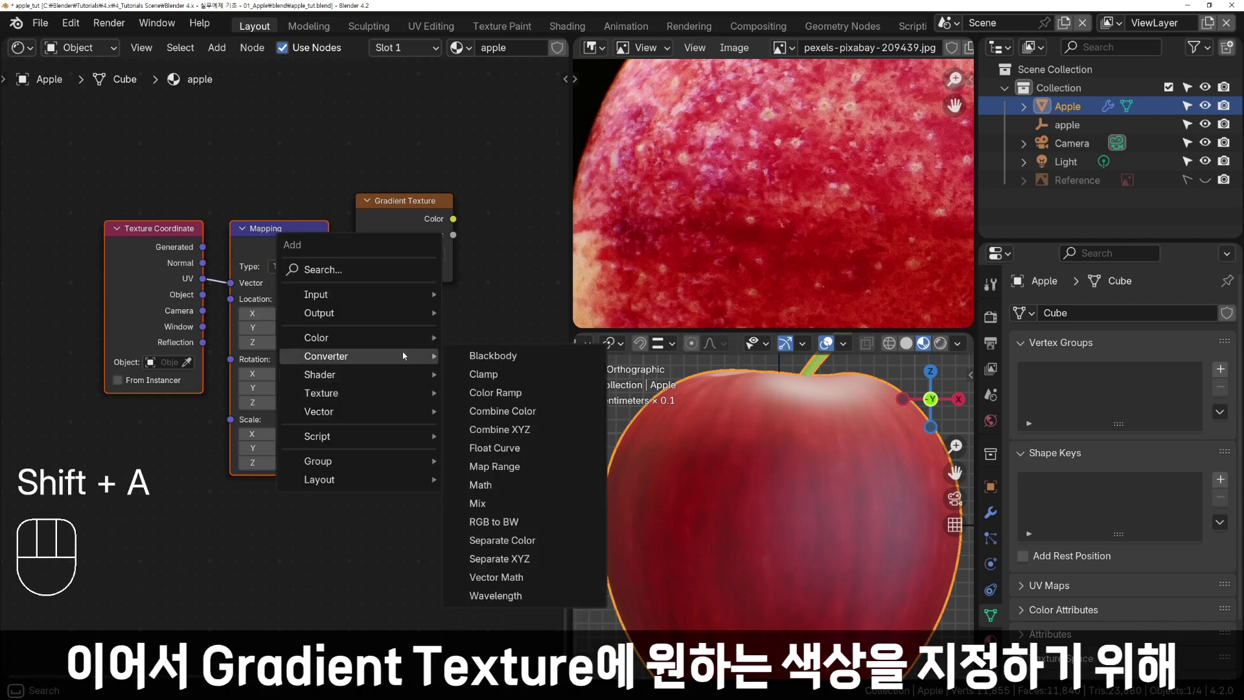
left_click(487, 391)
left_click(412, 304)
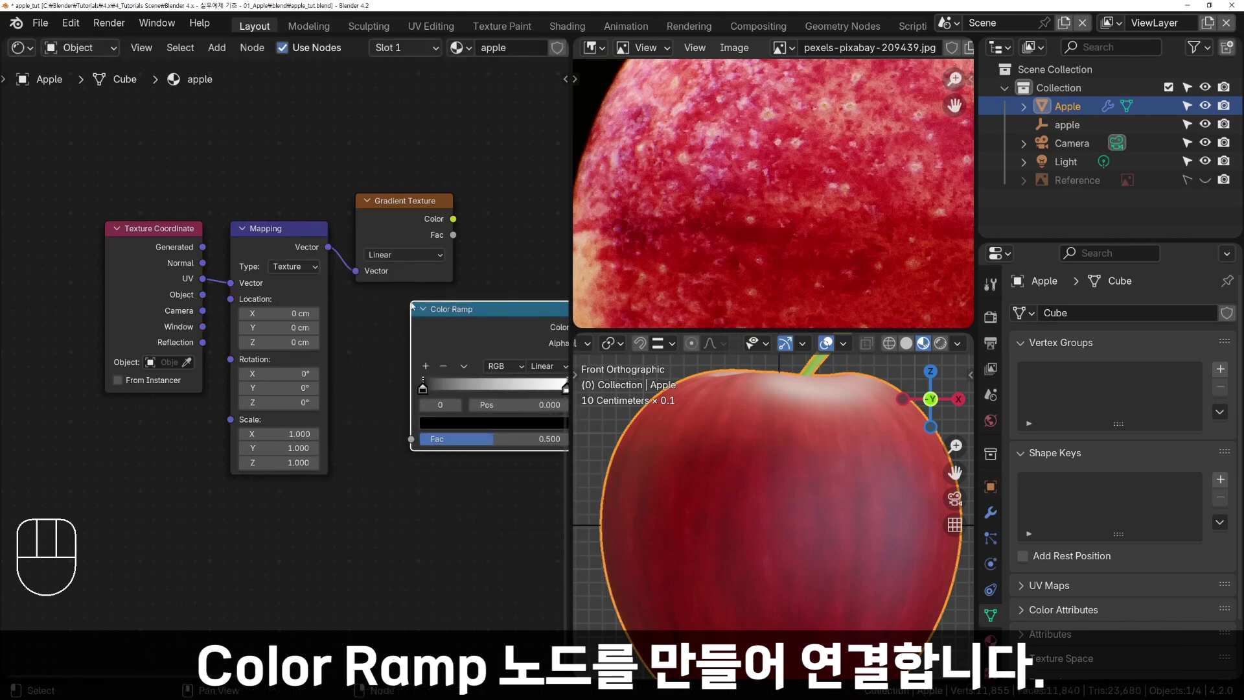
middle_click_drag(414, 344, 323, 348)
scroll(323, 348, "down", 1)
key("g")
left_click(377, 263)
middle_click_drag(375, 265, 358, 278)
left_click_drag(340, 260, 377, 348)
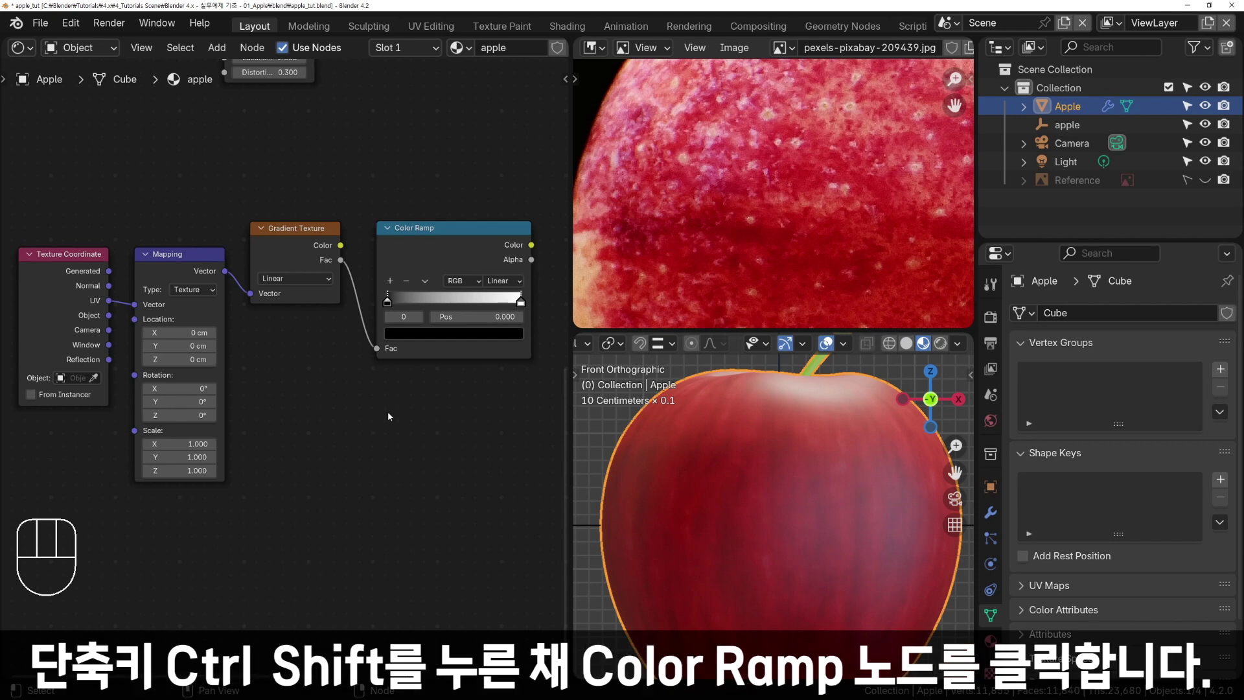
Preview the new Color Ramp's output directly on the apple.
left_click(422, 243, "ctrl+shift")
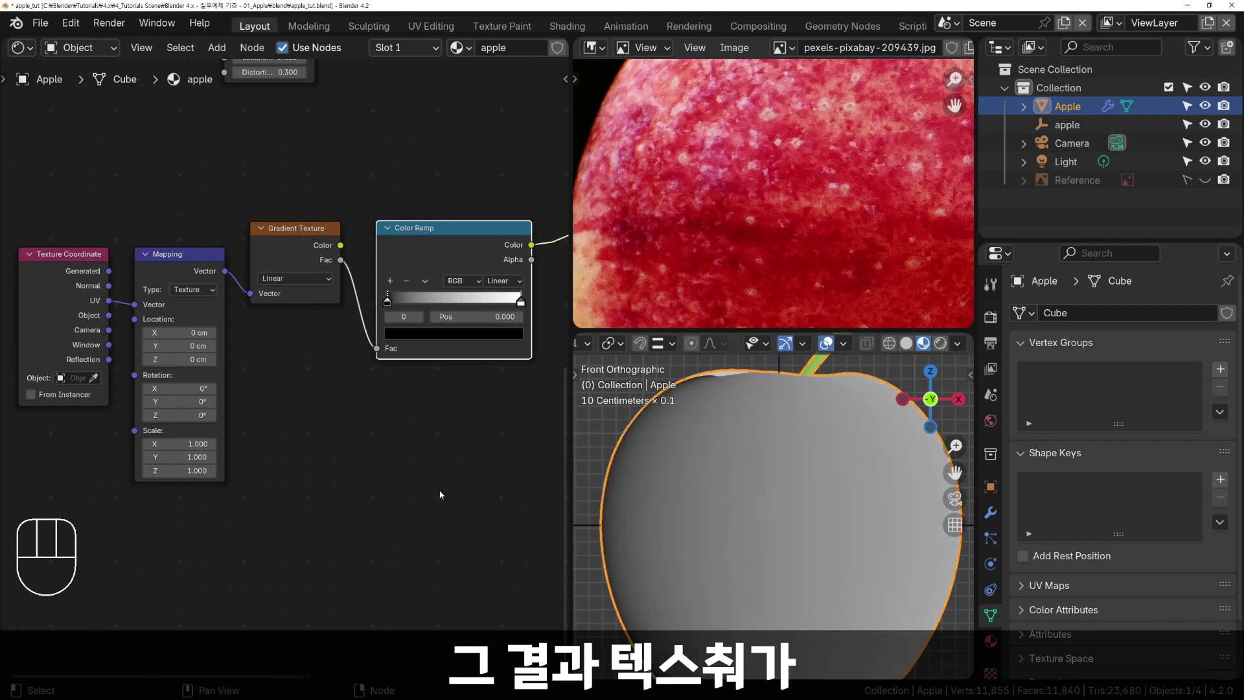
scroll(739, 560, "down", 3)
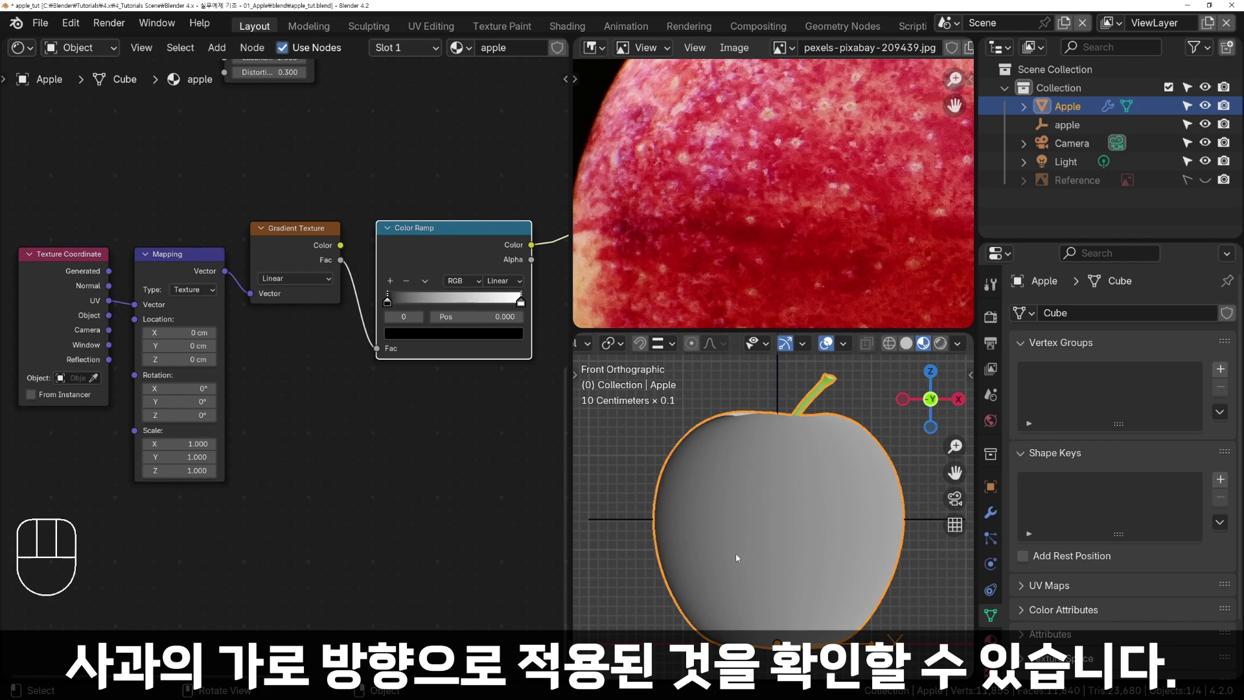
middle_click_drag(762, 563, 790, 556, "shift")
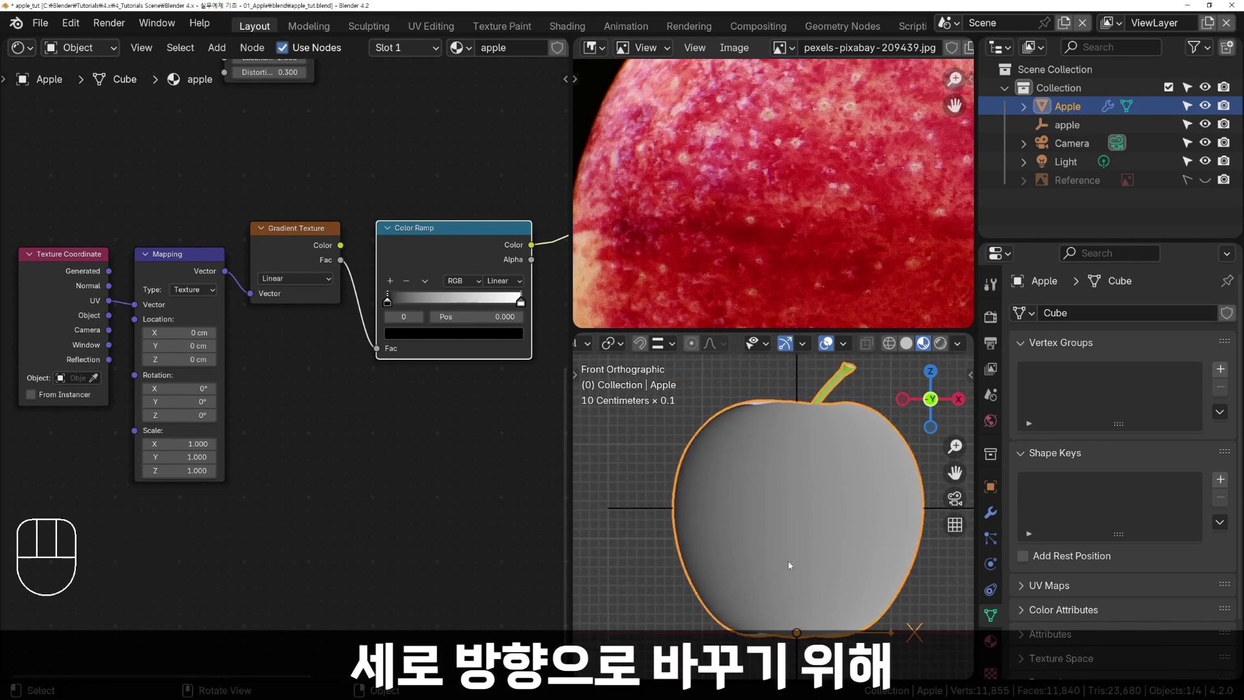
Set the Mapping node's Z rotation to 90° and check the gradient on the apple from below and from the front.
left_click(202, 416)
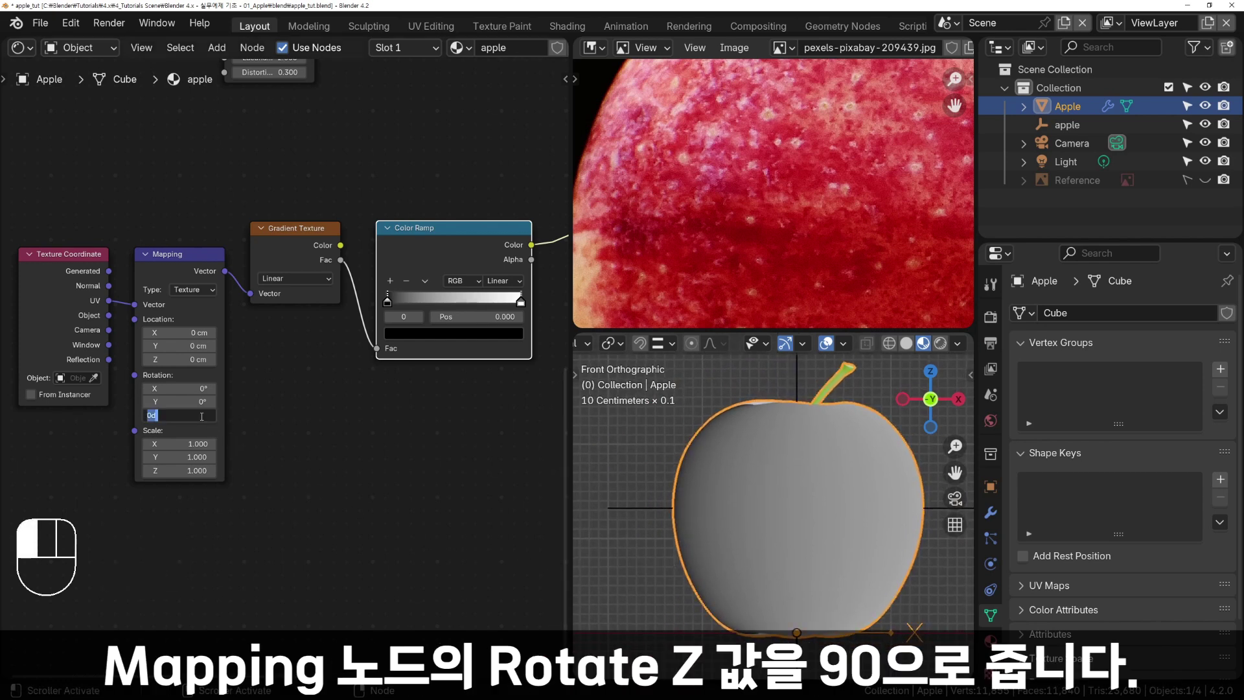
type("90")
key("Return")
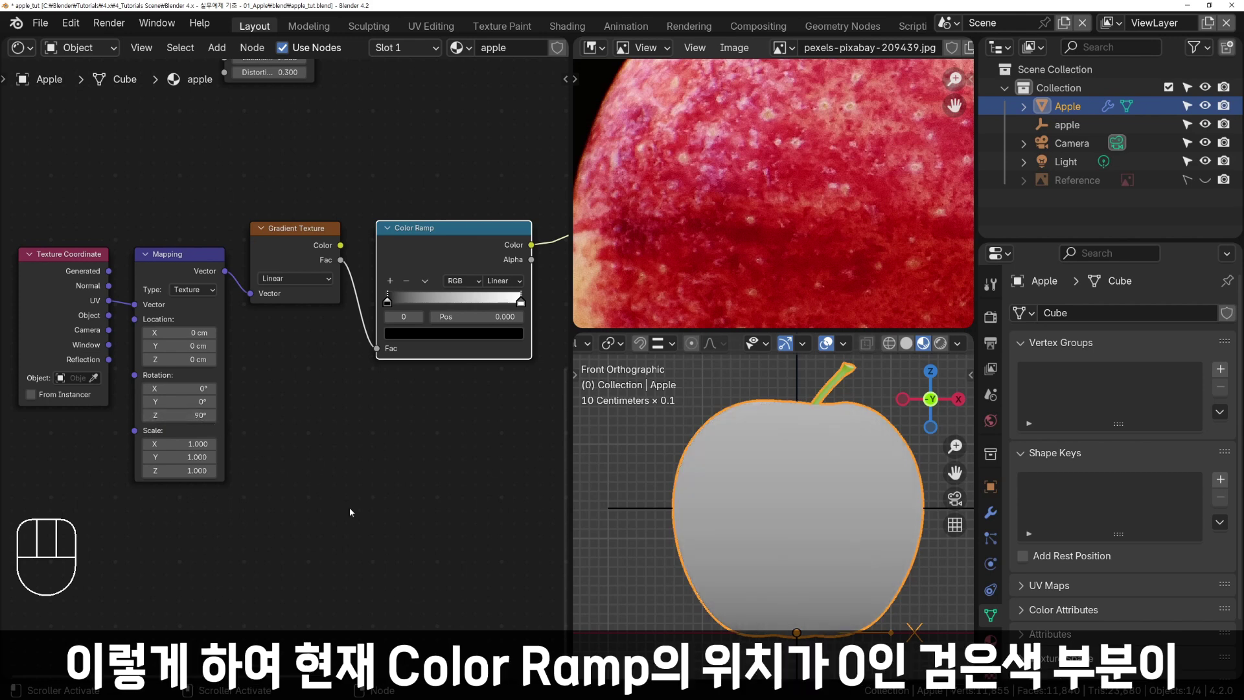
middle_click_drag(704, 615, 769, 520)
scroll(714, 466, "down", 2)
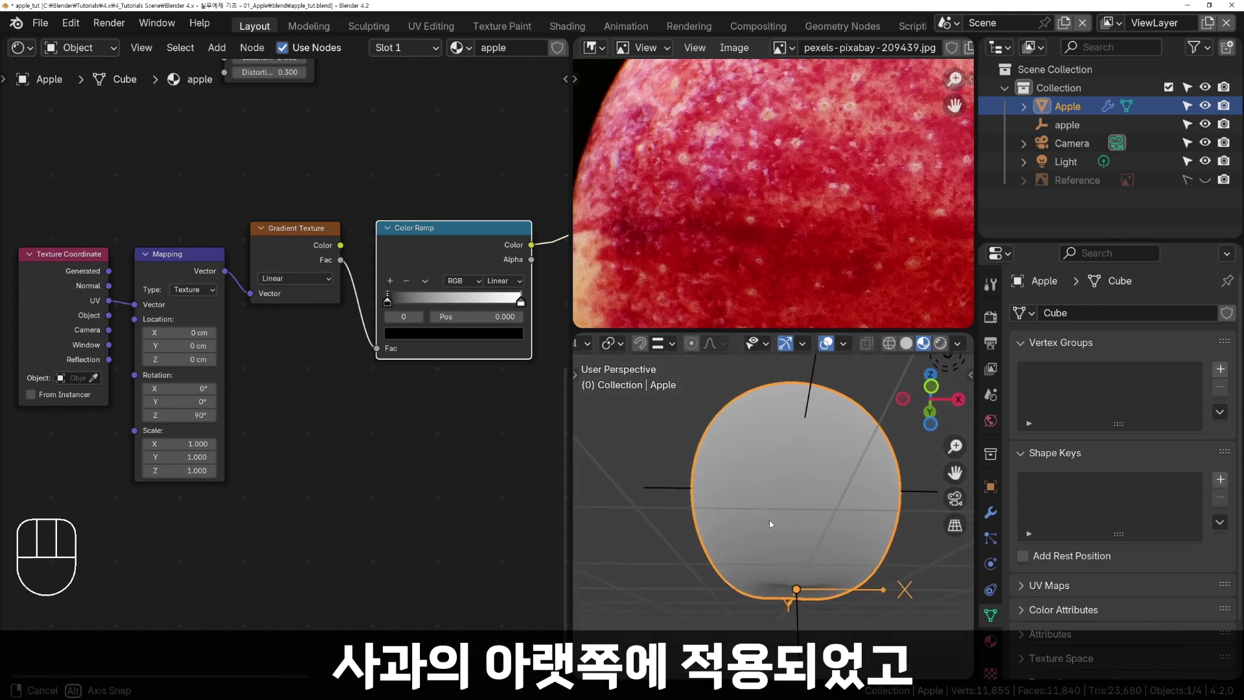
key("KP_1")
scroll(777, 536, "up", 2)
middle_click_drag(783, 538, 789, 555, "shift")
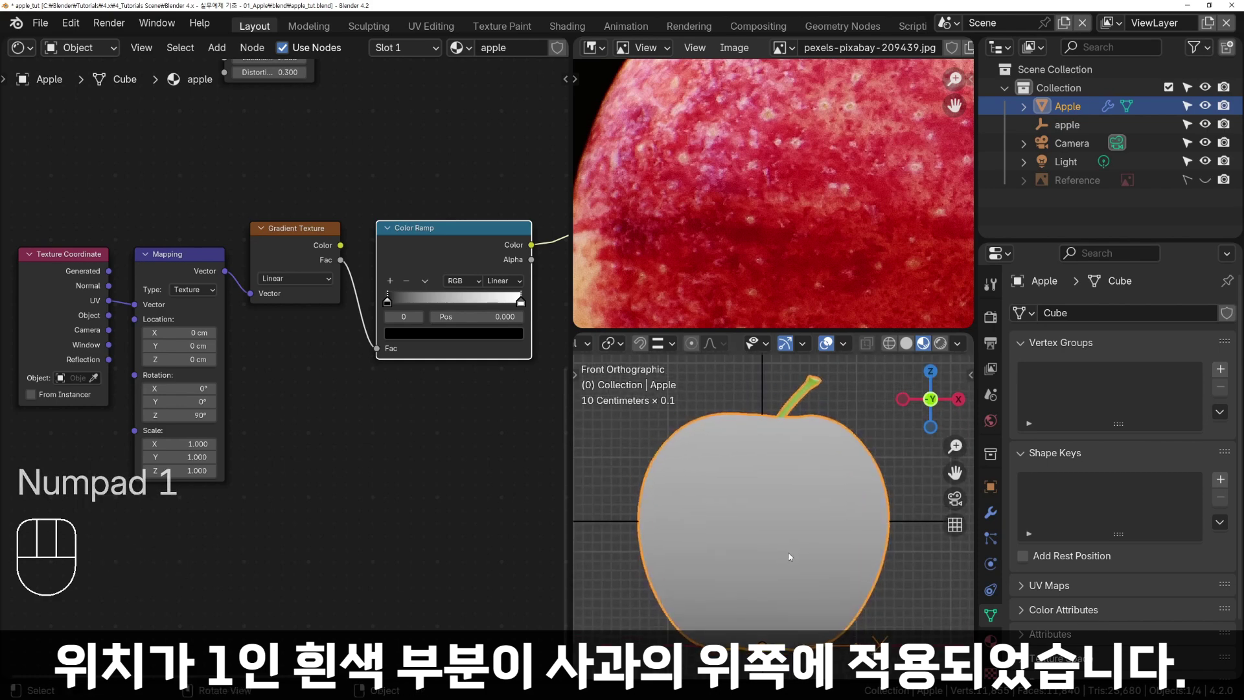
Add two stops to the Color Ramp and place them at about 0.207 and 0.783.
middle_click_drag(473, 427, 356, 505)
scroll(389, 551, "up", 6)
middle_click_drag(402, 569, 341, 526, "shift")
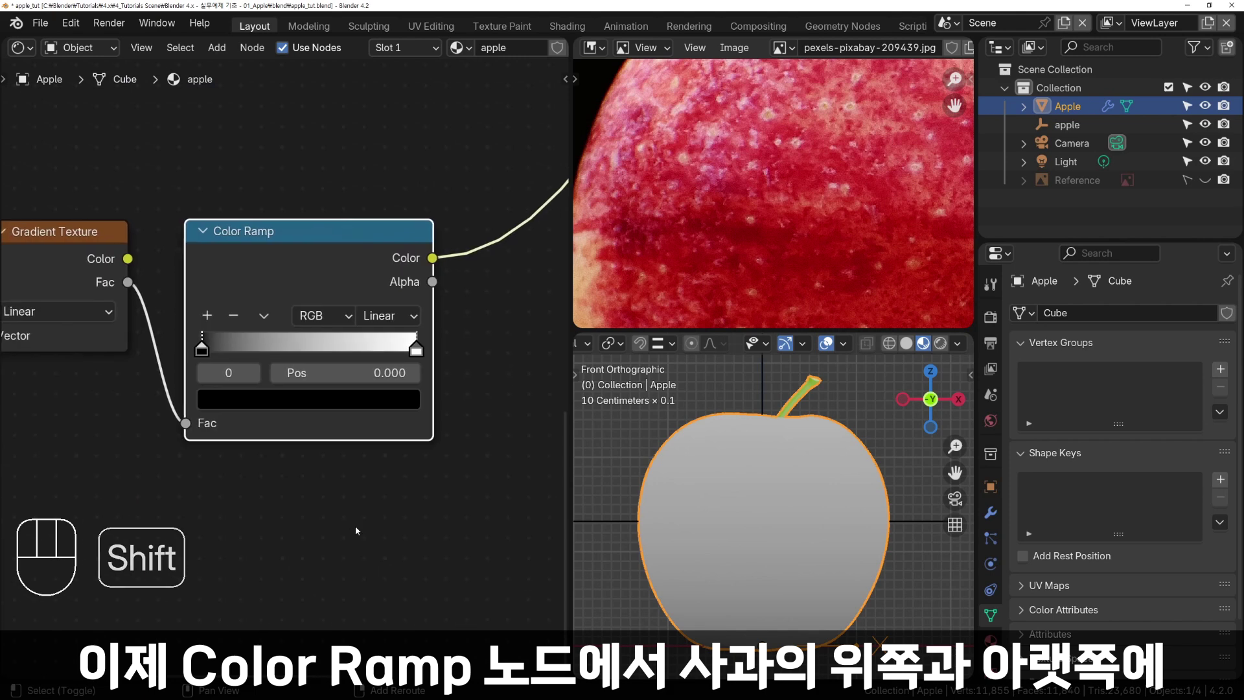
left_click(208, 316)
left_click(207, 316)
left_click_drag(309, 349, 370, 349)
left_click_drag(255, 350, 246, 345)
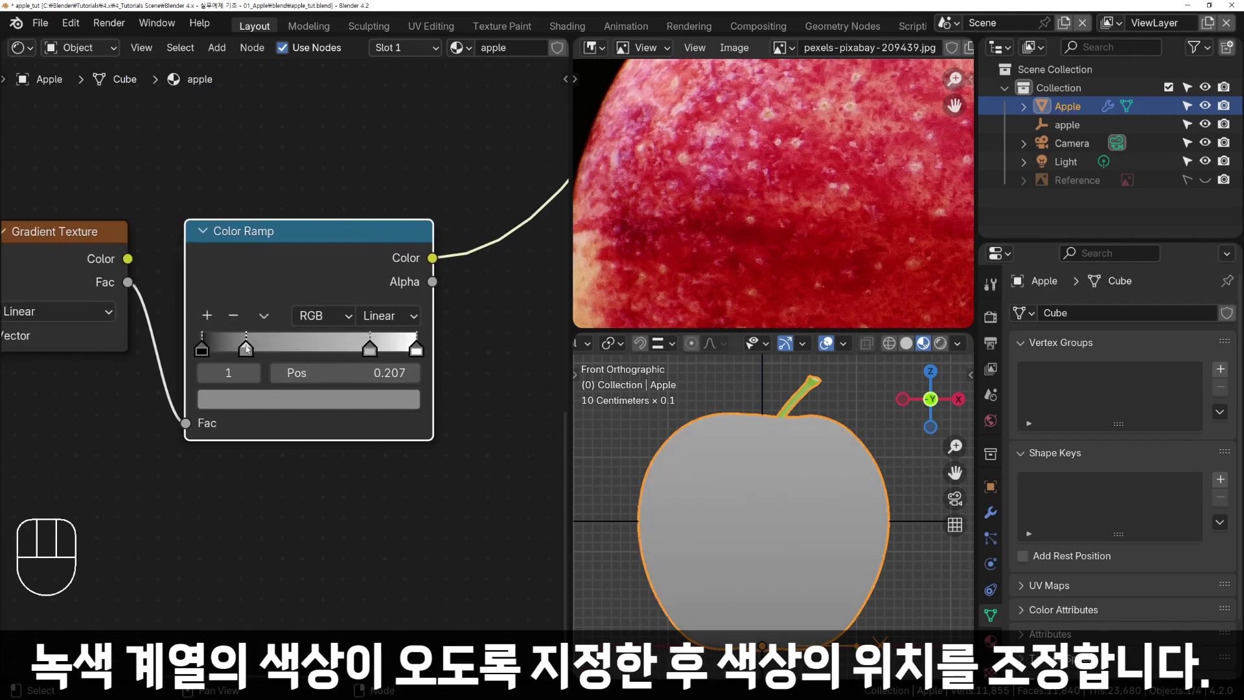
Make both middle stops of the Color Ramp black with an alpha of 0.
left_click(274, 403)
left_click(402, 245)
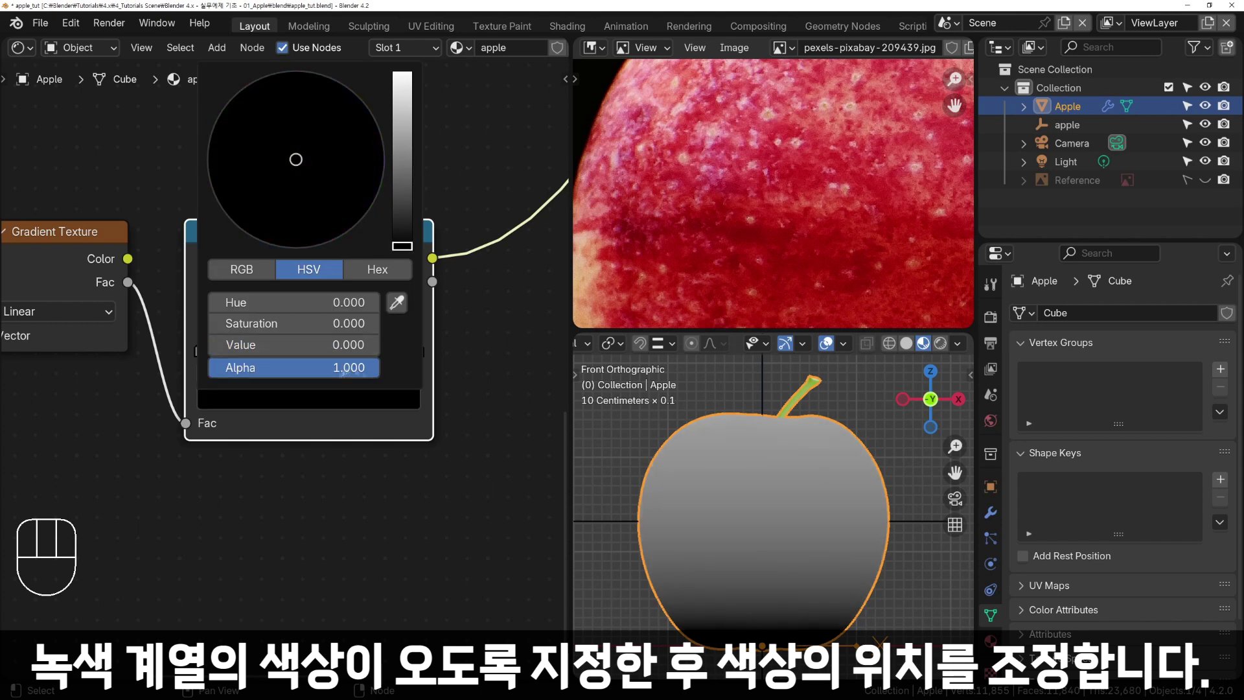
left_click(370, 349)
left_click(357, 400)
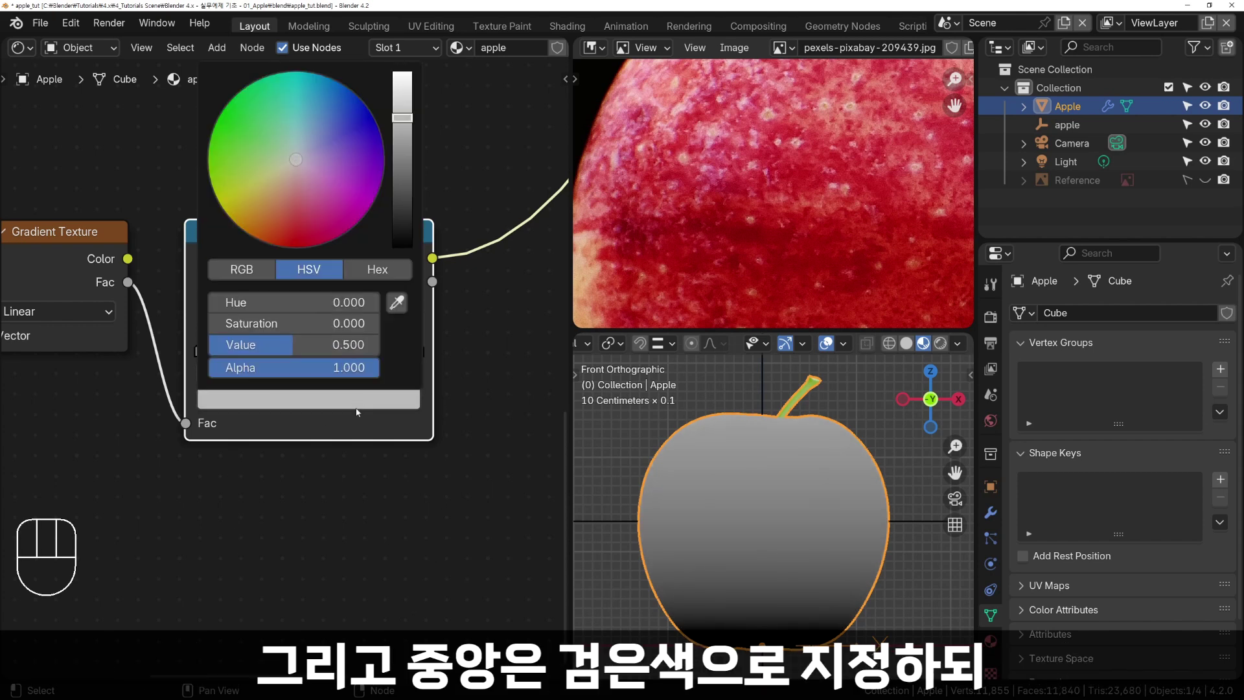
left_click_drag(408, 120, 401, 245)
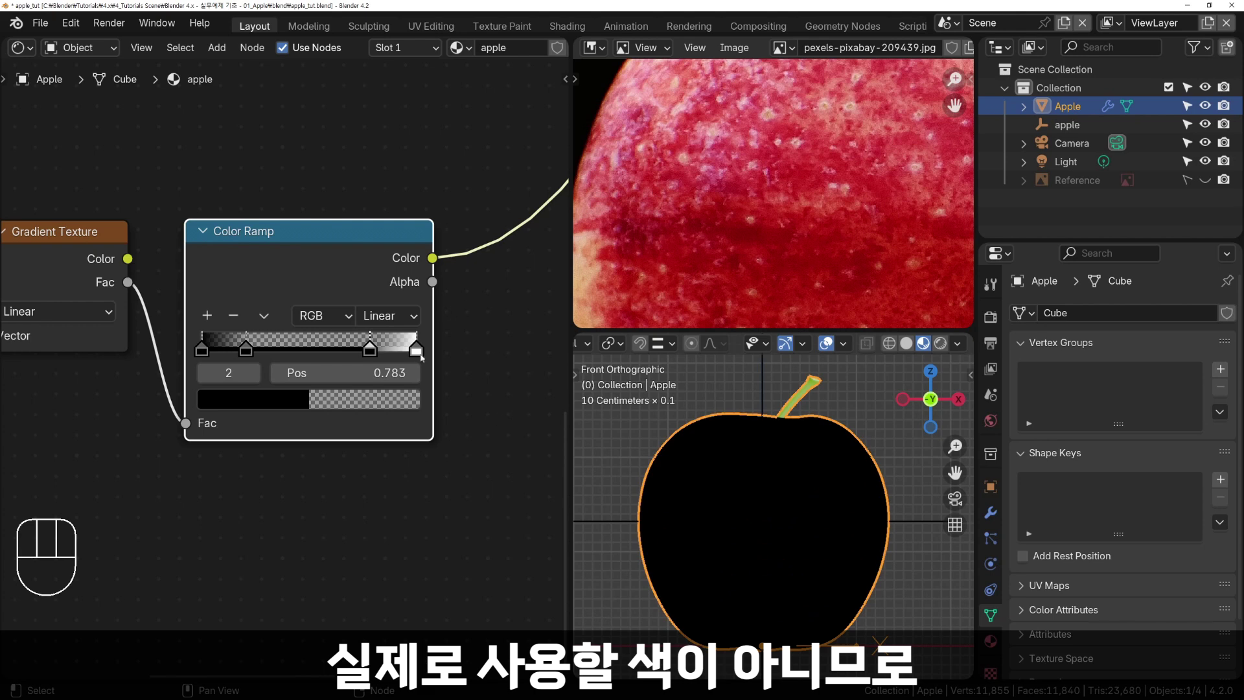
Color the last ramp stop yellow-green with hue 0.217 and saturation 0.879, and lower its value to darken it.
left_click(423, 354)
left_click(402, 406)
left_click(244, 175)
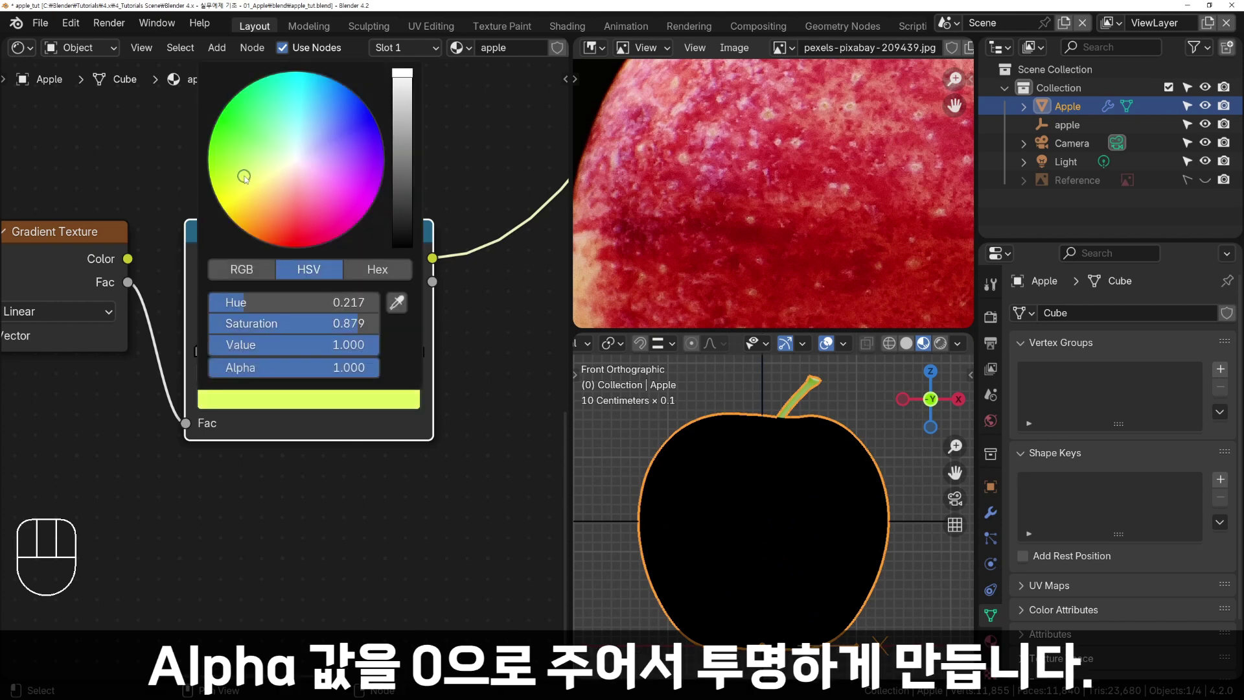
left_click_drag(324, 344, 207, 344)
Move both end stops inward next to the black stops and give the first stop the last stop's green color.
left_click_drag(418, 351, 376, 350)
left_click_drag(202, 350, 242, 360)
left_click(249, 398)
left_click(407, 291)
left_click(379, 352)
Adjust the upper pair of ramp stops for the green patch around the stem, placing the last stop at about 0.718.
middle_click_drag(803, 512, 829, 515)
scroll(823, 606, "up", 2)
middle_click_drag(826, 505, 820, 530)
left_click_drag(370, 351, 359, 351)
left_click_drag(374, 357, 290, 375)
left_click(211, 373)
left_click(260, 373)
Adjust the lower pair of ramp stops for the green patch under the apple, placing the first stop at 0.125.
middle_click_drag(795, 575, 818, 381)
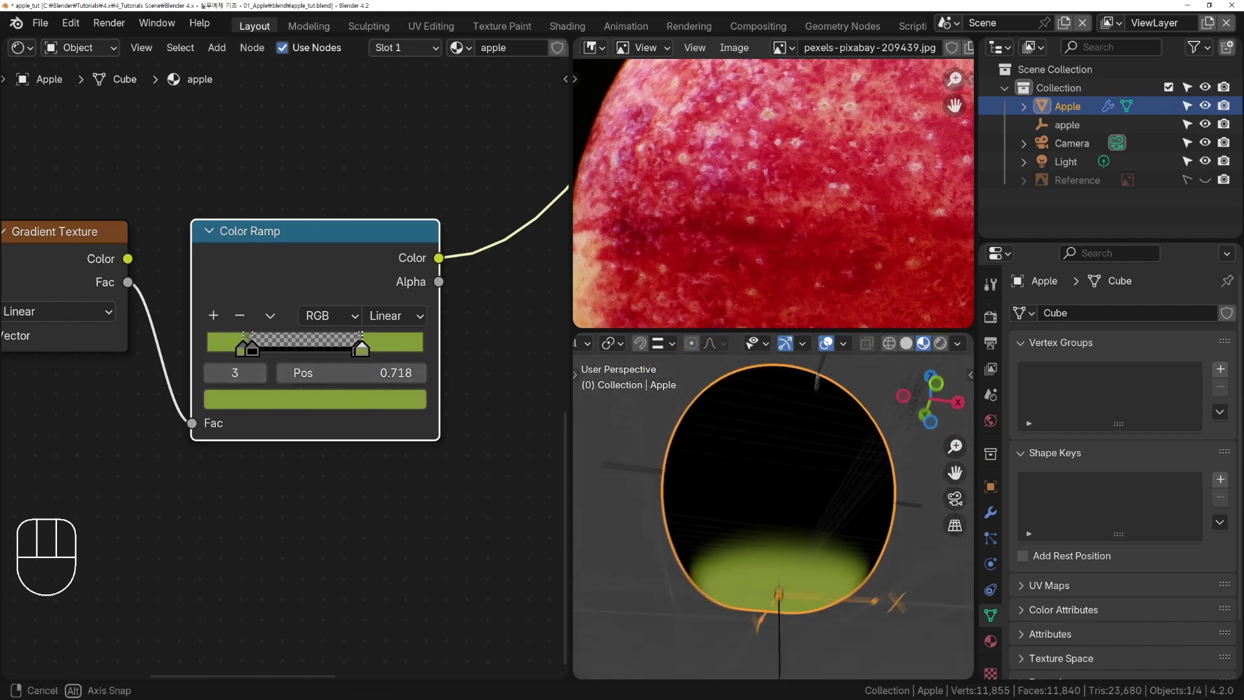
middle_click_drag(817, 541, 825, 492)
scroll(824, 491, "up", 2)
left_click_drag(244, 351, 237, 351)
left_click(260, 374)
mouse_move(306, 375)
left_mouse_down()
mouse_move(285, 376)
mouse_move(303, 375)
left_mouse_up()
left_click(211, 374)
left_click(260, 374)
scroll(787, 401, "down", 4)
middle_click_drag(787, 402, 870, 549)
scroll(832, 499, "up", 3)
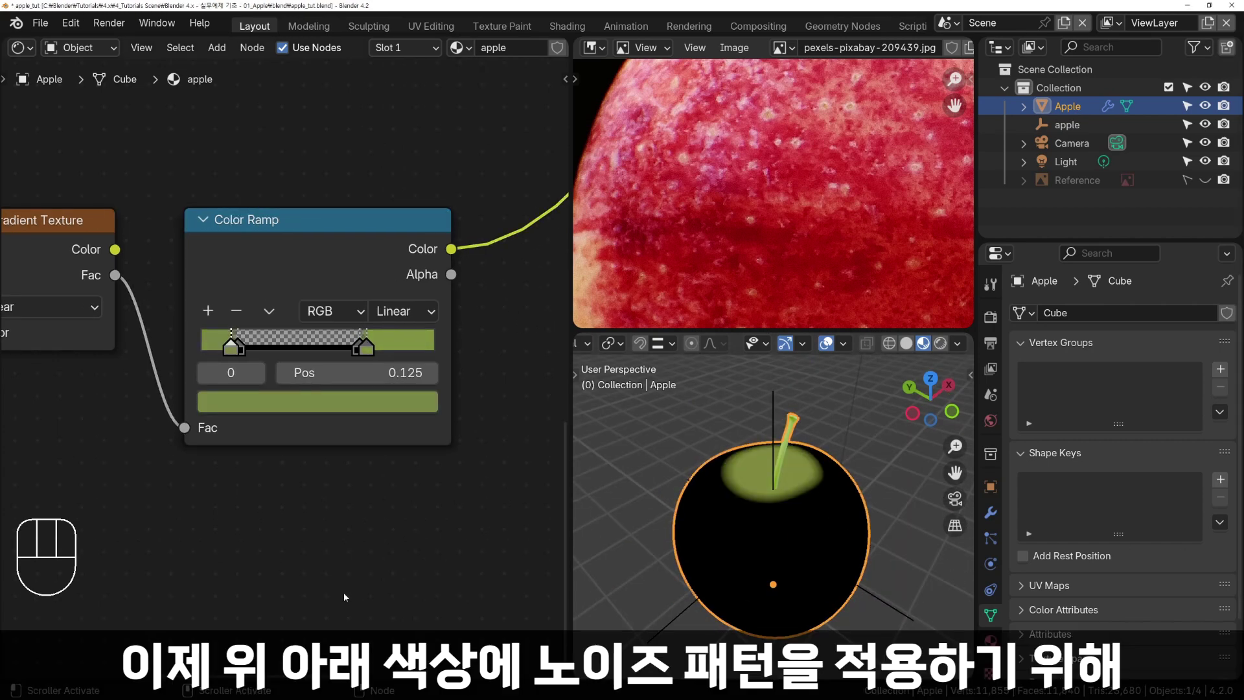
Add a Noise Texture node below the Gradient Texture with its own linked Texture Coordinate and Mapping nodes, arranged below the existing ones.
middle_click_drag(344, 592, 438, 427, "shift")
scroll(439, 418, "down", 3)
key("shift+a")
mouse_move(386, 438)
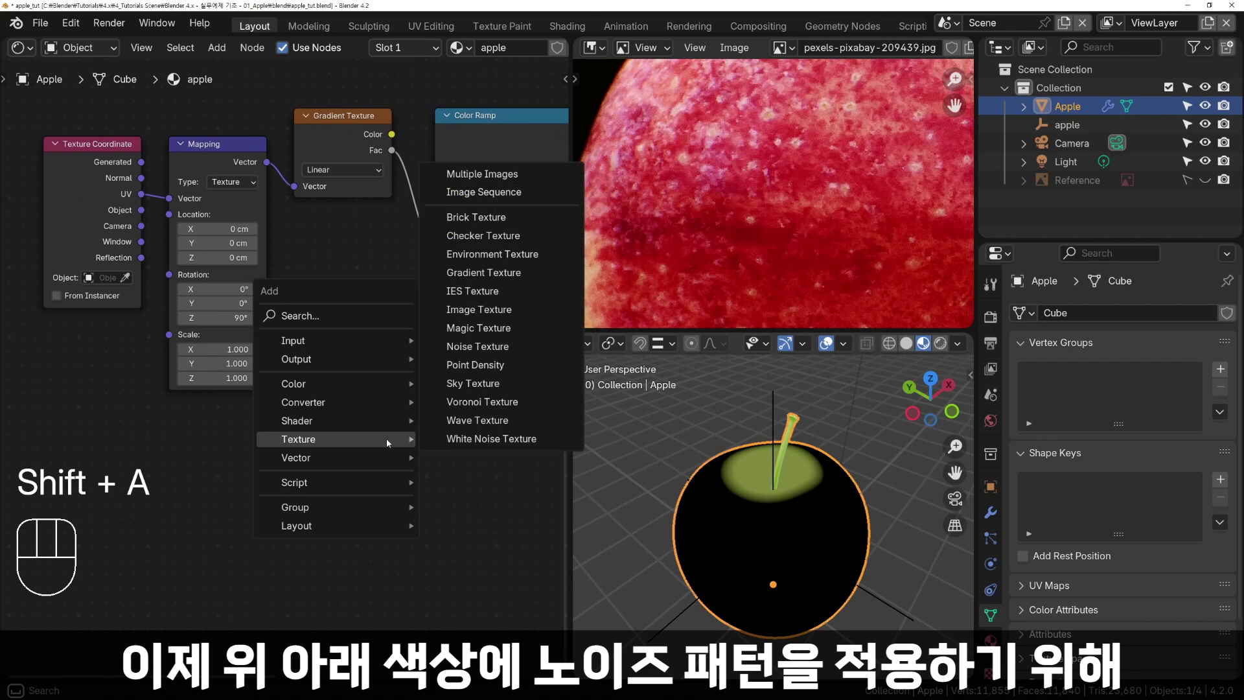
left_click(512, 346)
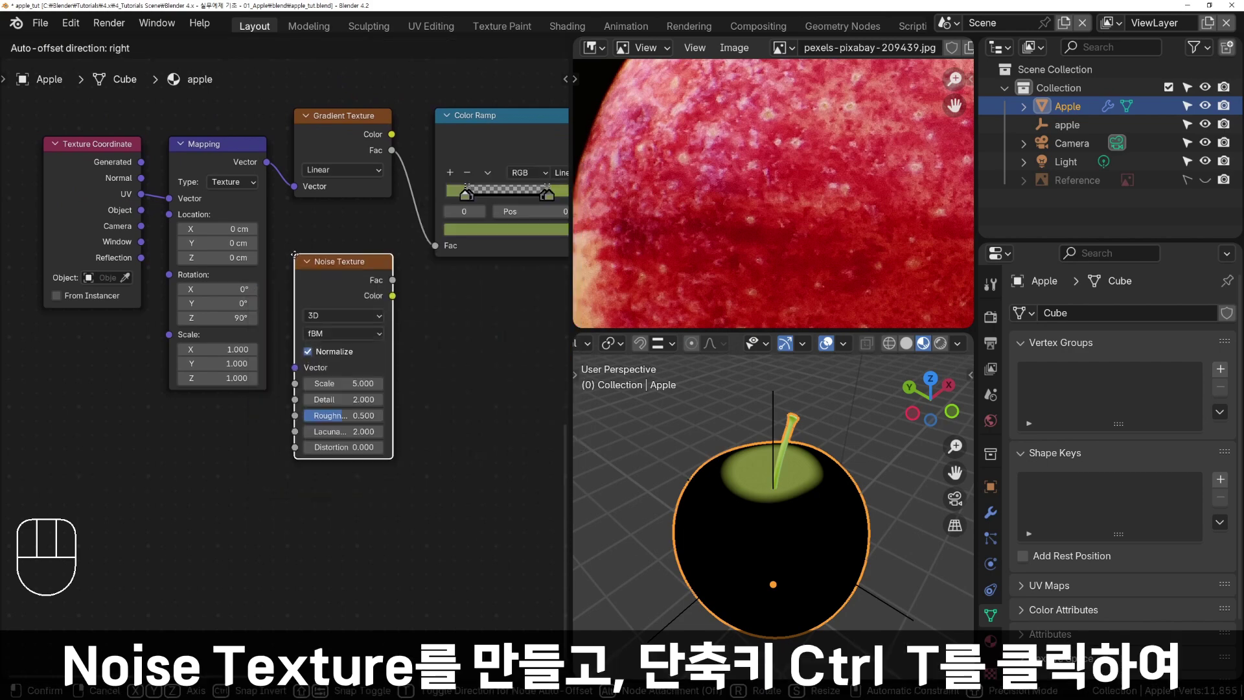
left_click(407, 382)
key("ctrl+t")
left_click_drag(231, 289, 232, 418)
middle_click_drag(390, 518, 430, 500, "shift")
scroll(427, 519, "down", 1)
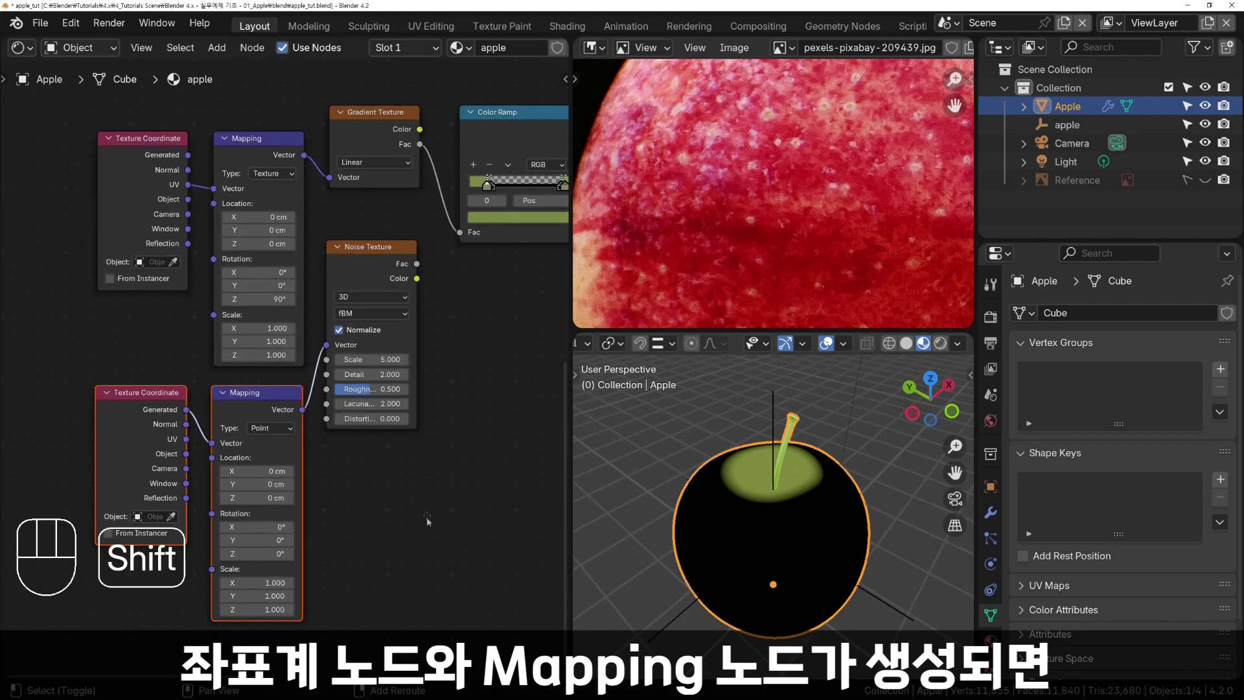
Delete the duplicate Texture Coordinate node and connect the original one's Object output to the lower Mapping node's Vector input.
scroll(427, 522, "down", 1, "shift")
left_click(162, 377)
key("Delete")
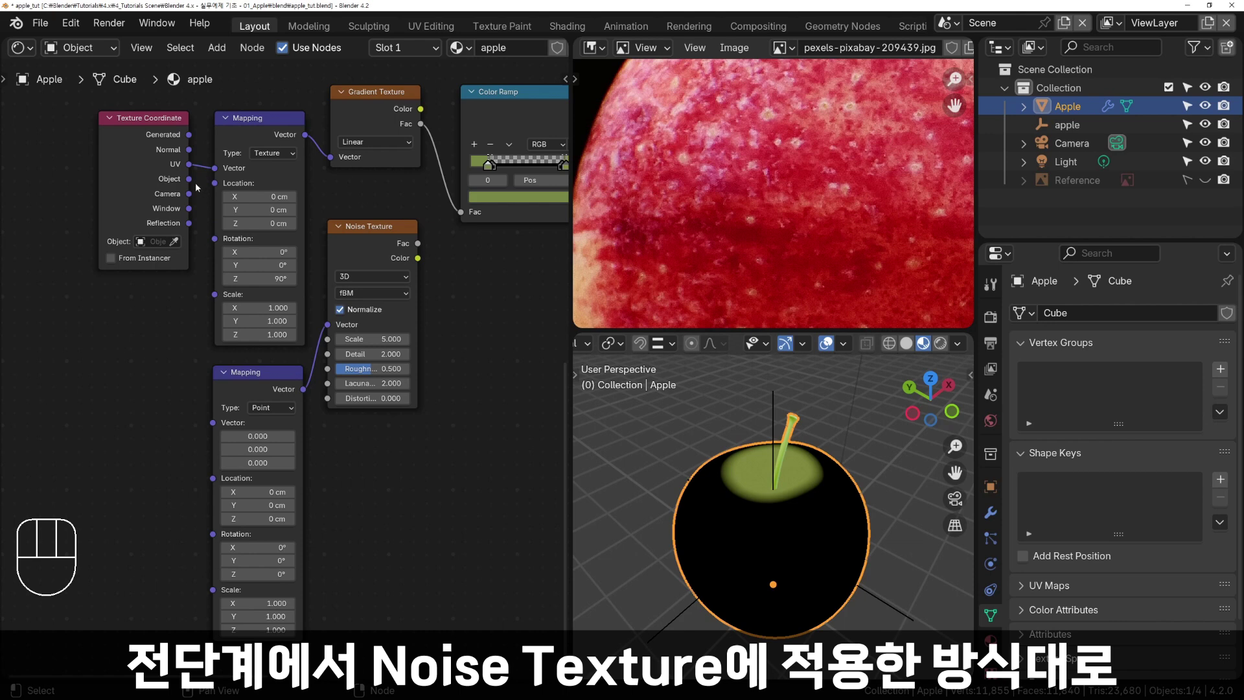
left_click_drag(190, 181, 212, 423)
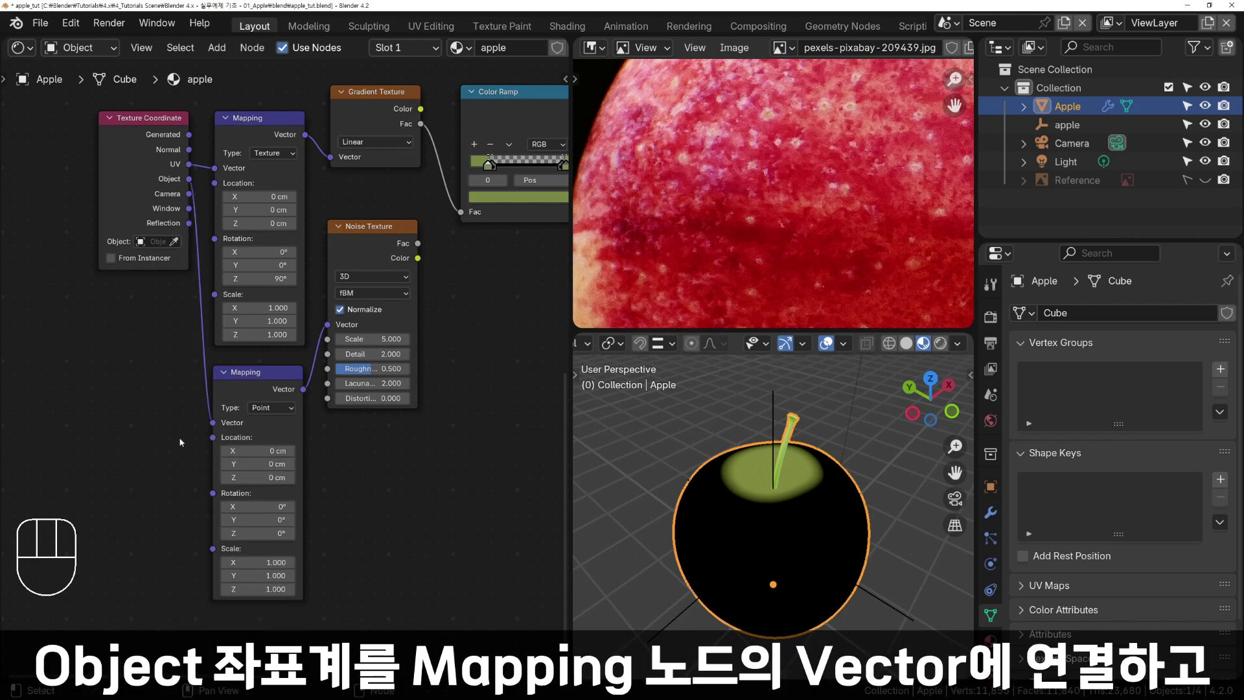
Set the lower Mapping node's type to Normal.
left_click(270, 407)
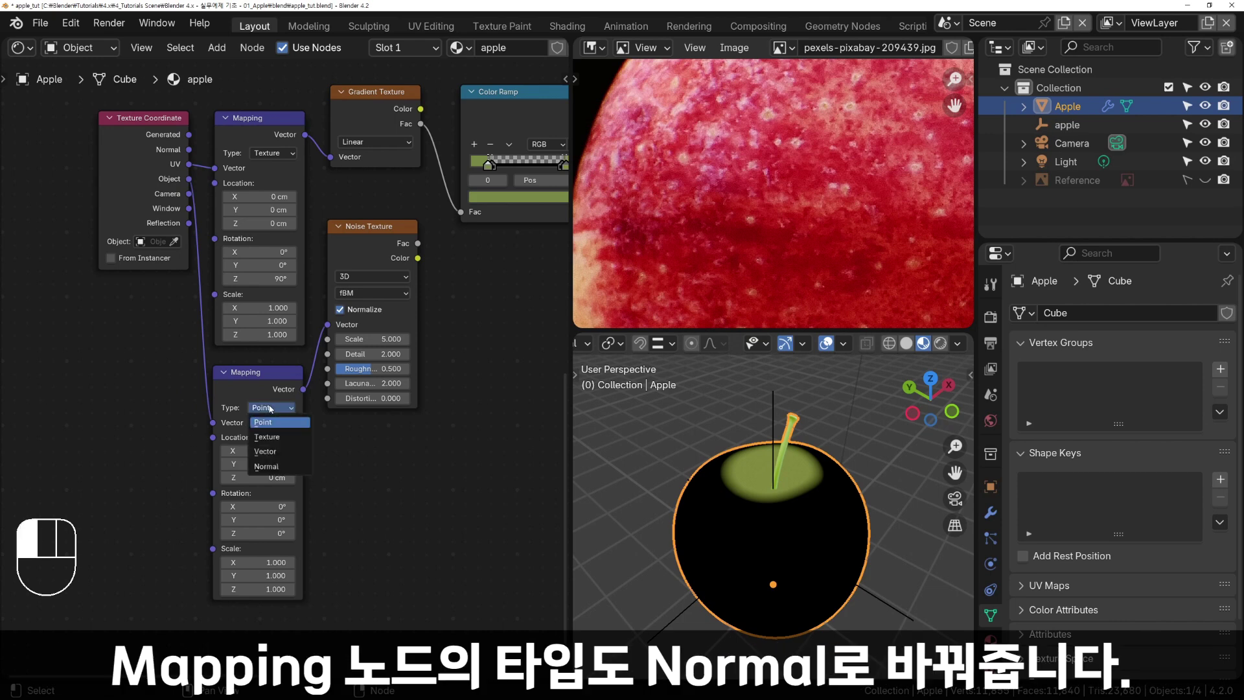
left_click(273, 467)
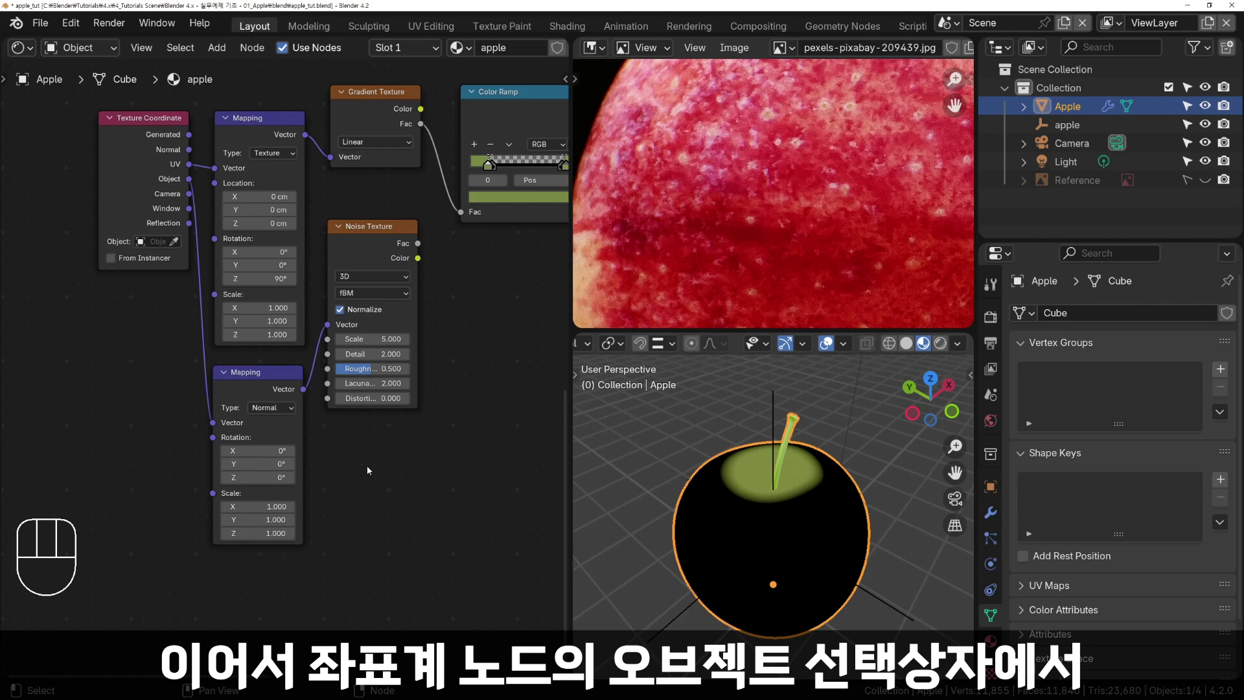
Set the Texture Coordinate node's object to the apple empty and the lower Mapping node's Z scale to 20.
left_click(158, 242)
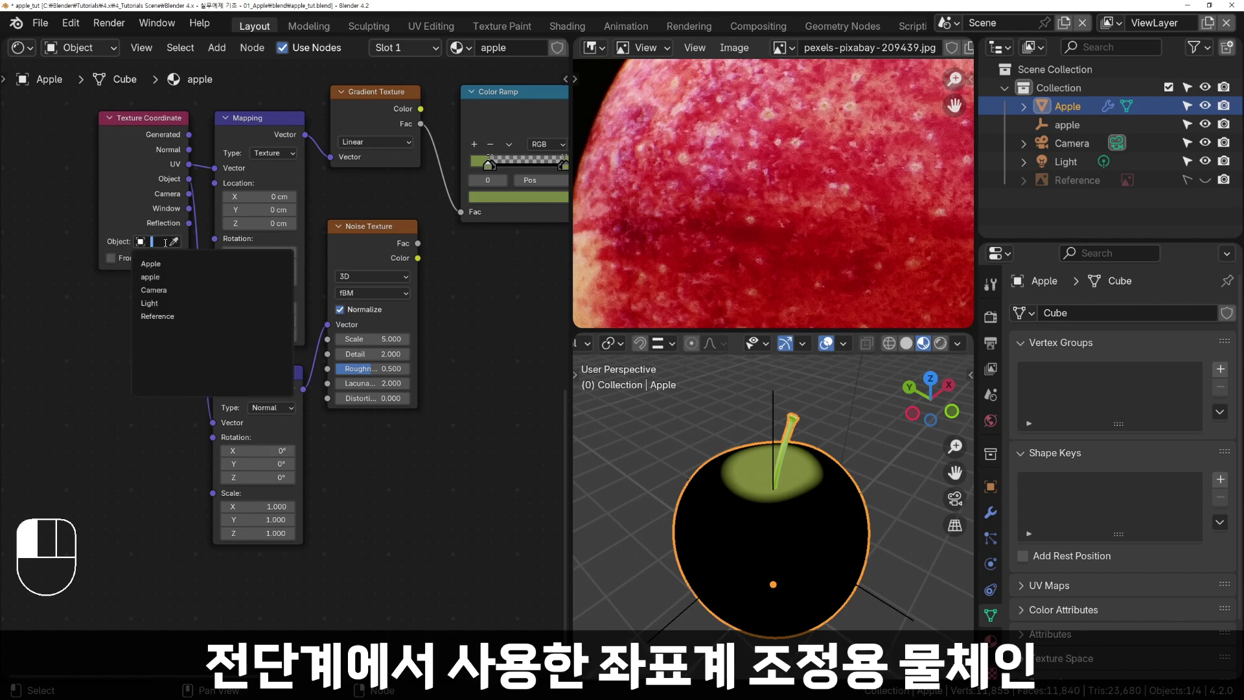
left_click(156, 276)
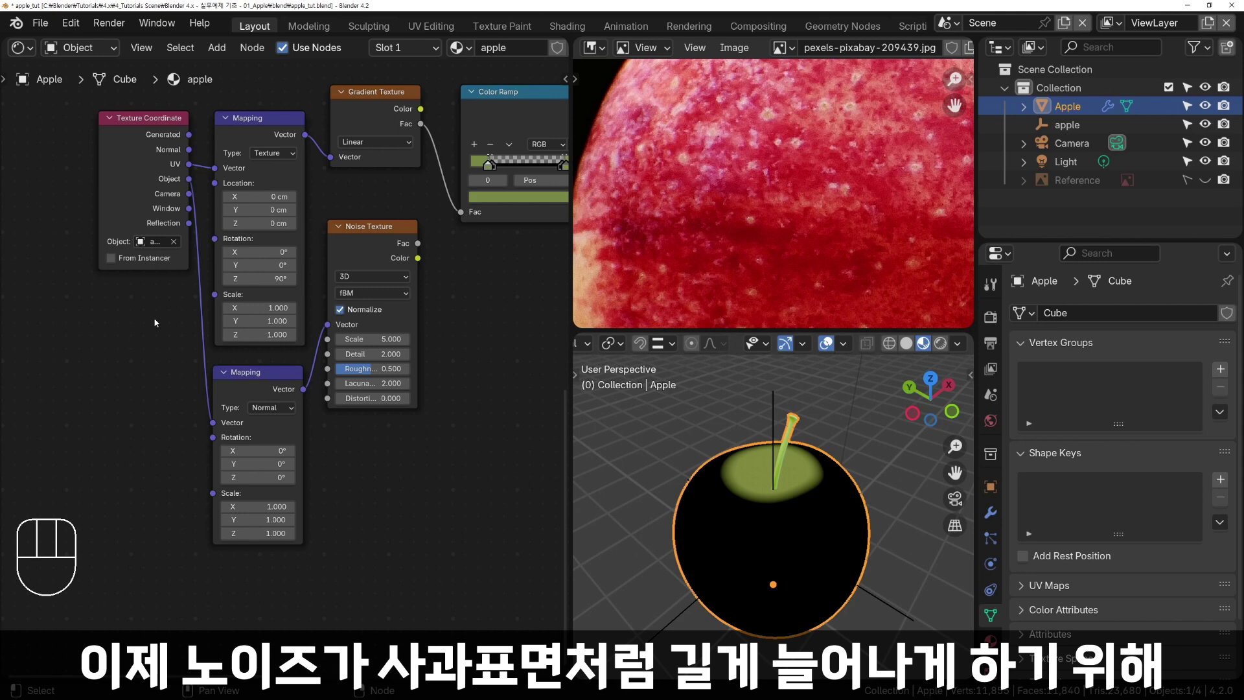
left_click(278, 532)
type("2")
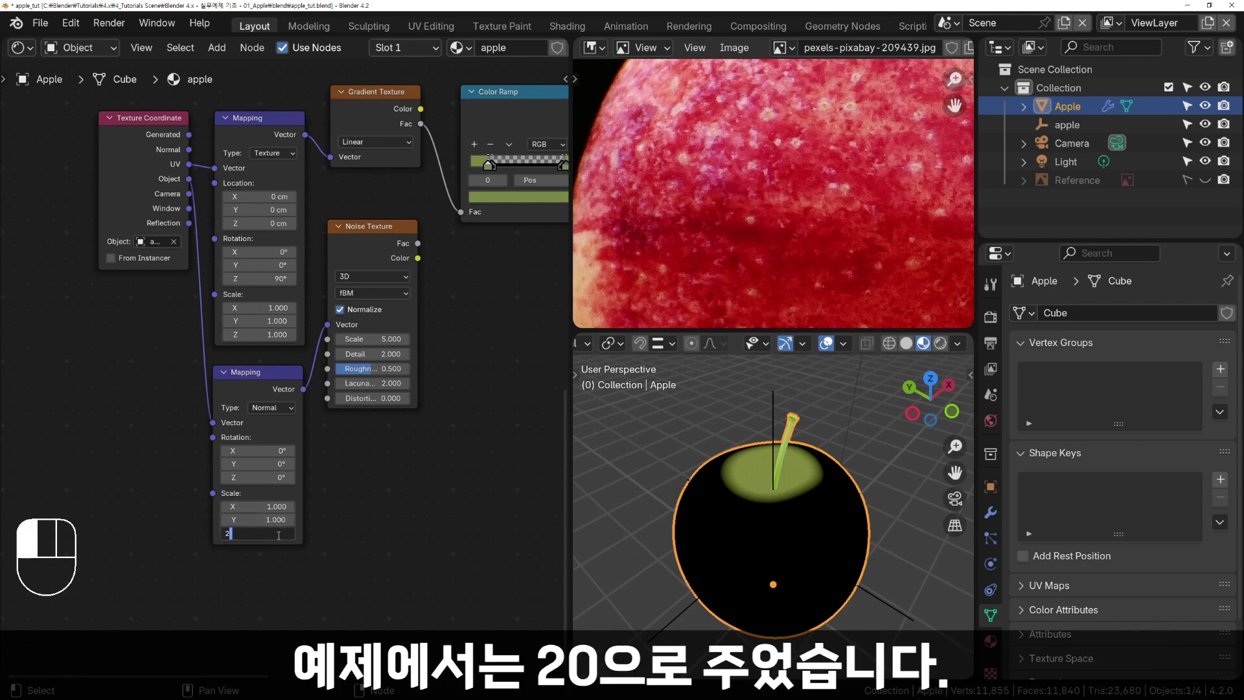
type("0")
key("Return")
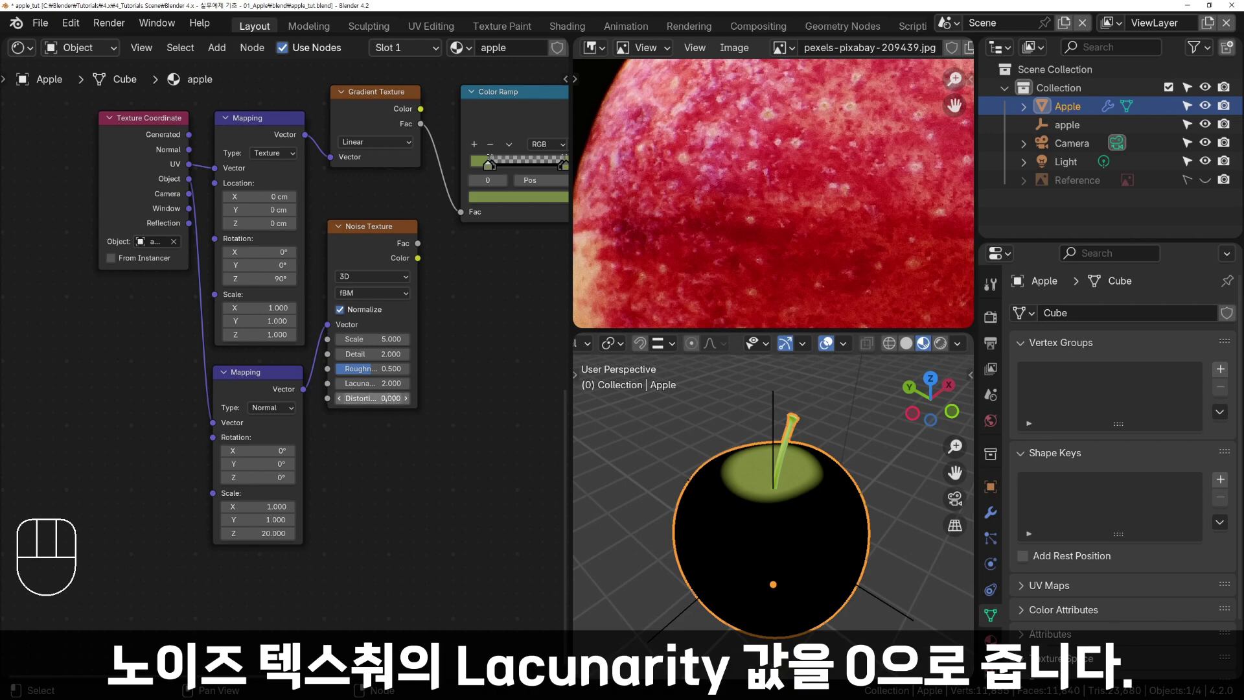
Set the Noise Texture node's Lacunarity to 0.
left_click(389, 382)
type("0")
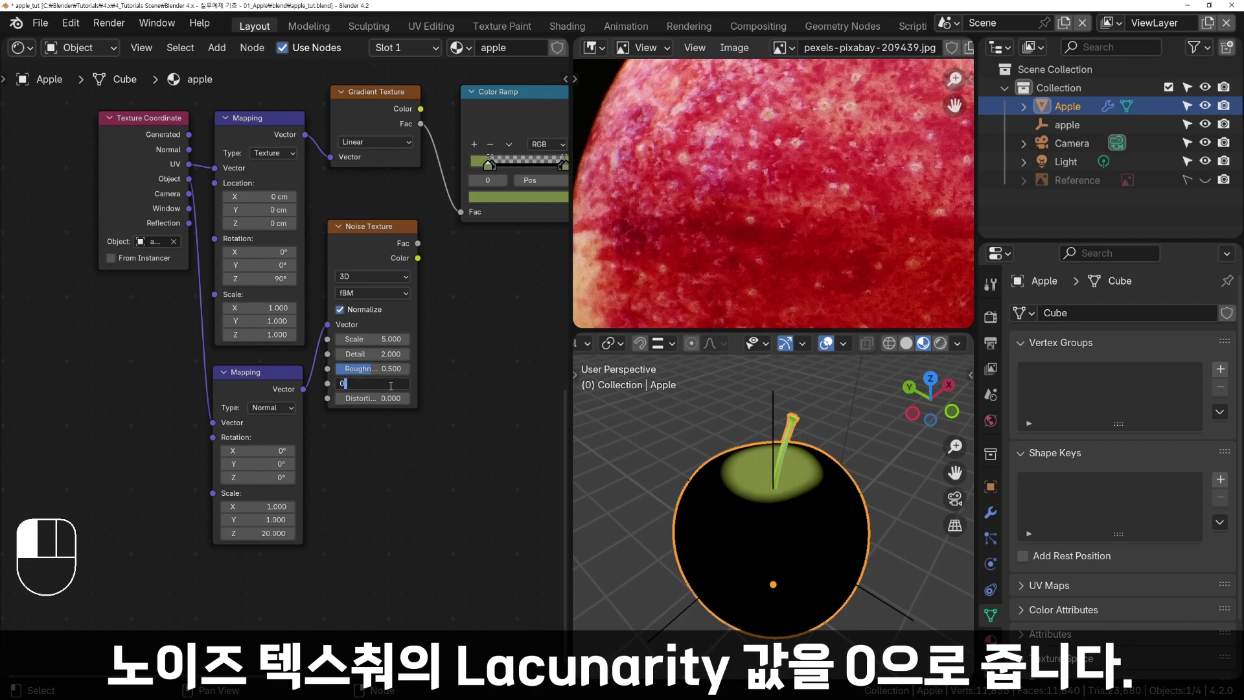
key("Return")
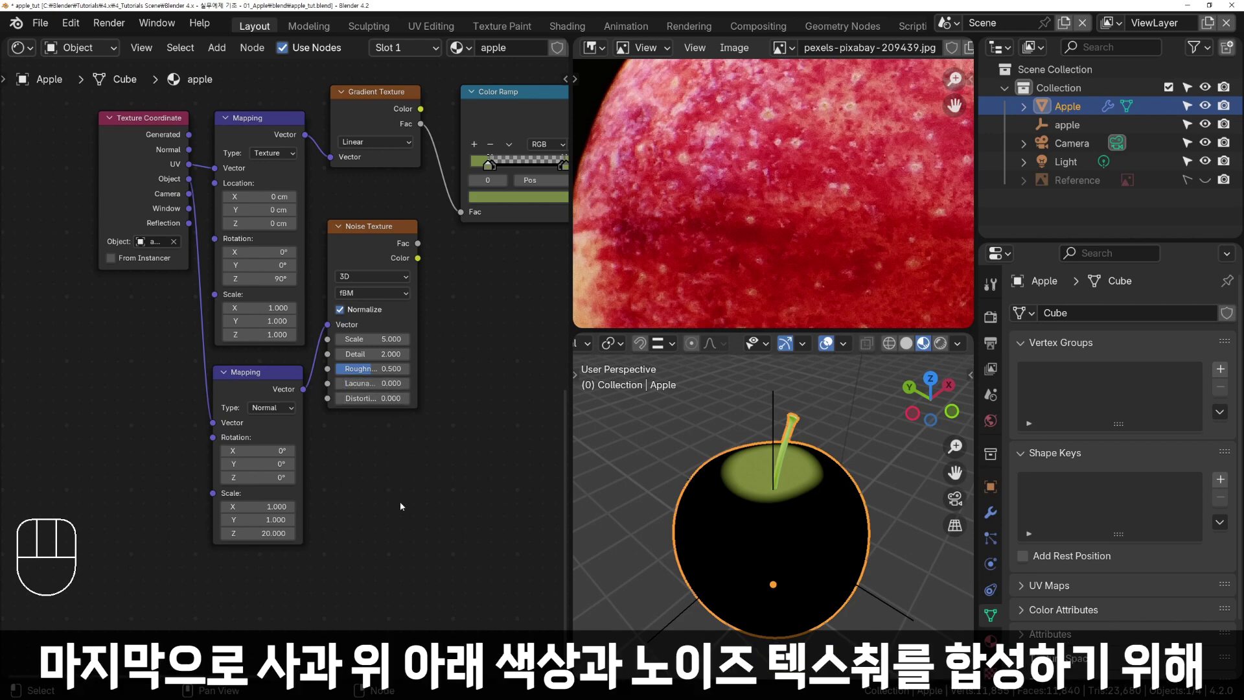
Move the coordinate, mapping, gradient and noise nodes away from the green Color Ramp to make room for another node.
scroll(408, 492, "down", 2)
middle_click_drag(412, 492, 372, 478)
left_click_drag(104, 148, 313, 472)
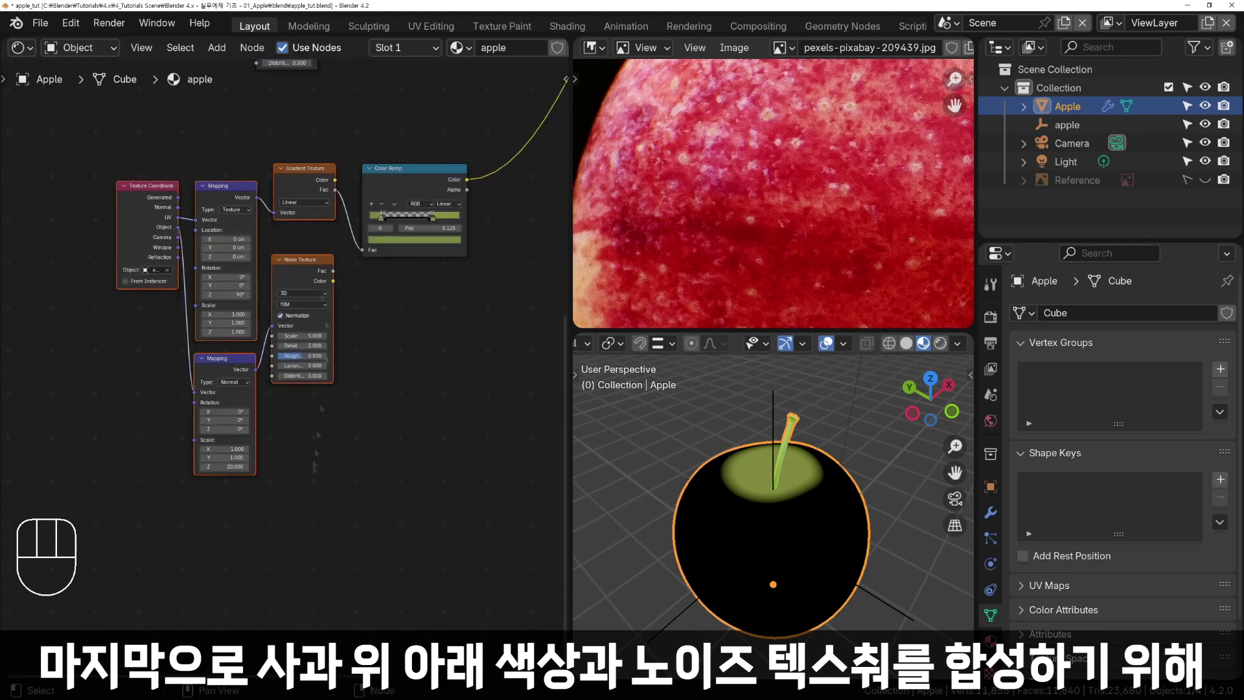
key("g")
left_click(232, 471)
Add a Mix node on the link between the Gradient Texture and the Color Ramp.
middle_click_drag(259, 453, 343, 445)
scroll(457, 341, "up", 3)
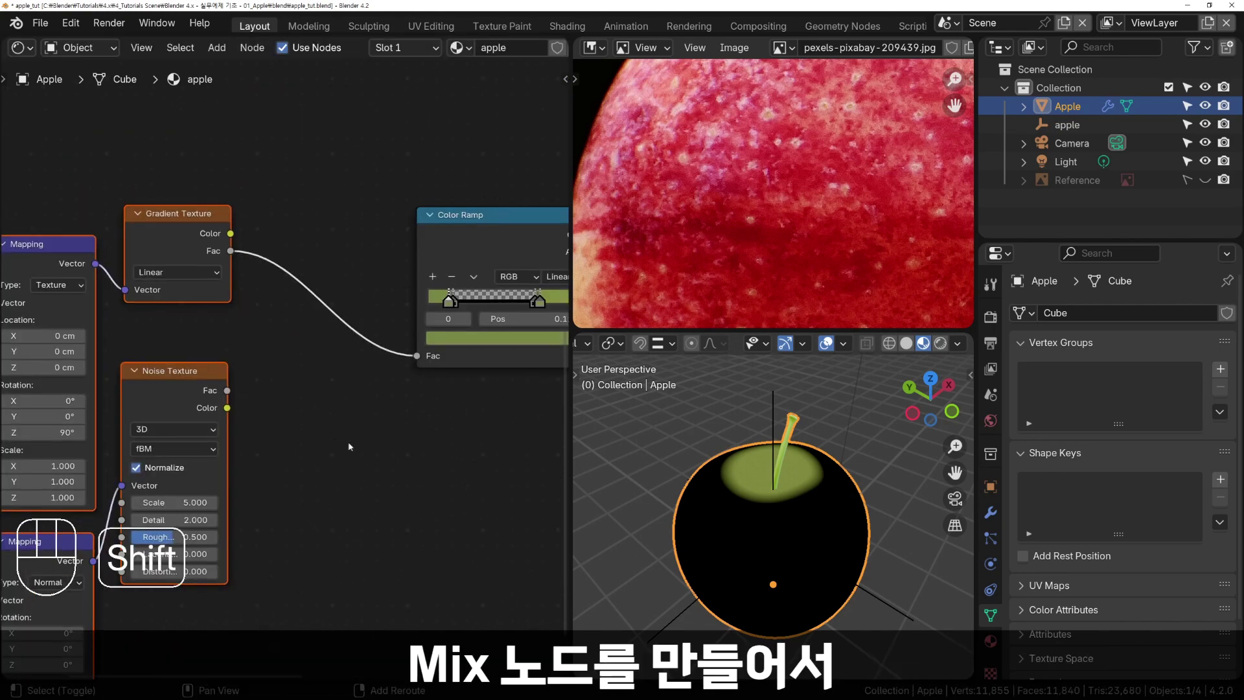
key("shift+a")
mouse_move(350, 443)
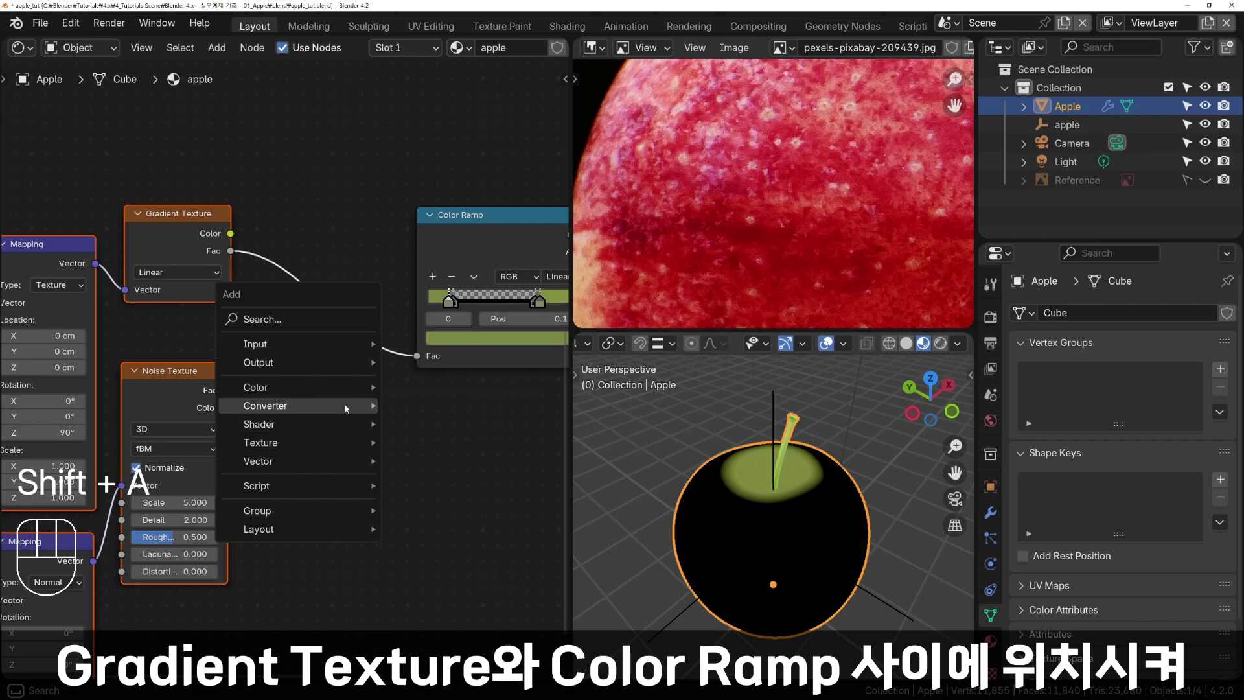
mouse_move(345, 406)
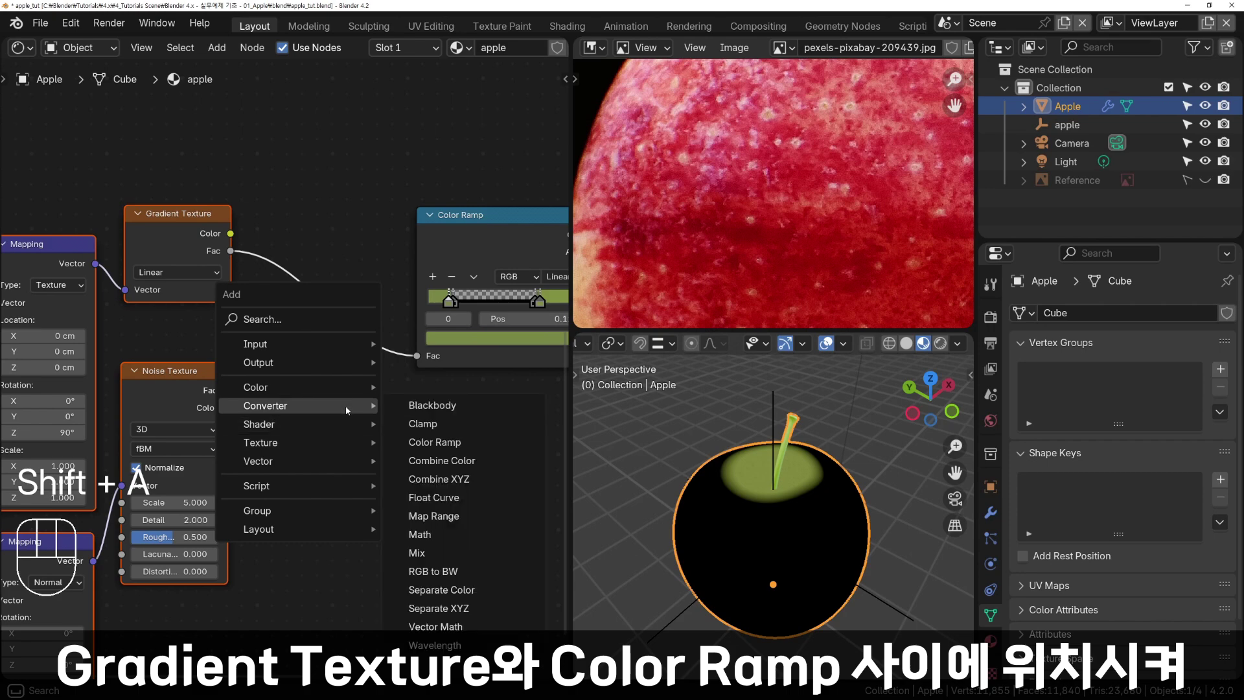
left_click(416, 553)
left_click(277, 236)
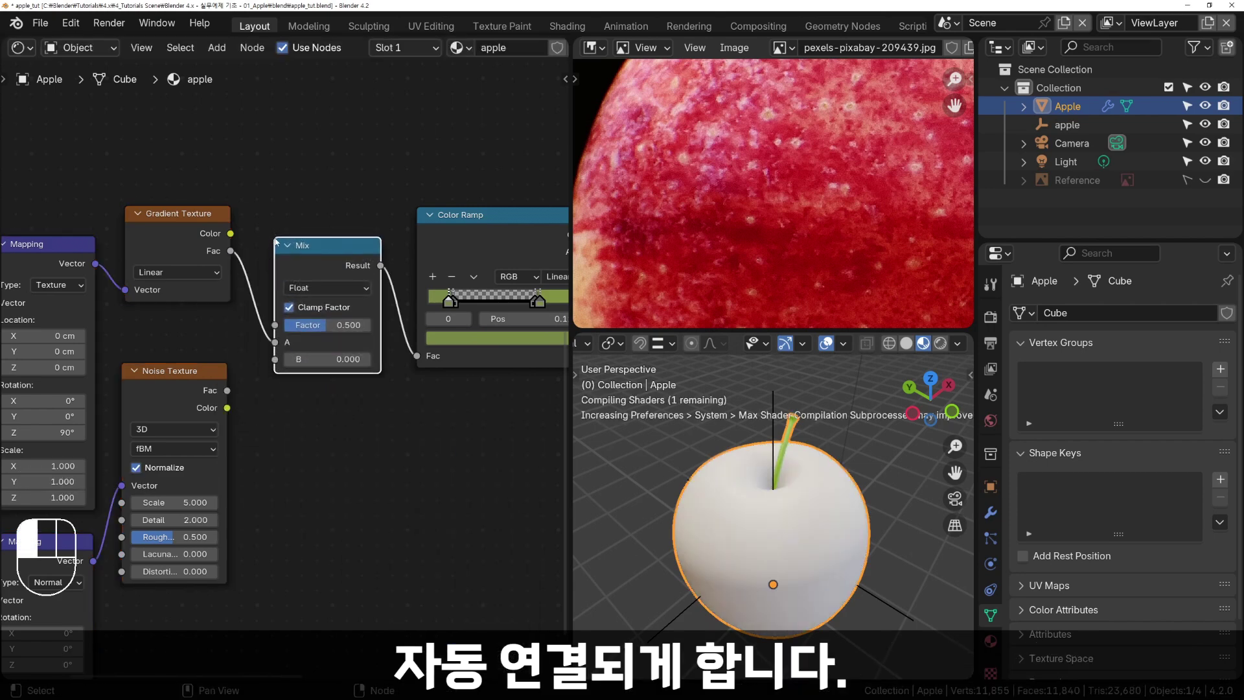
Connect the Noise Texture's Fac output to the Mix node's B input and set the mix Factor to 0.15.
left_click_drag(226, 390, 275, 359)
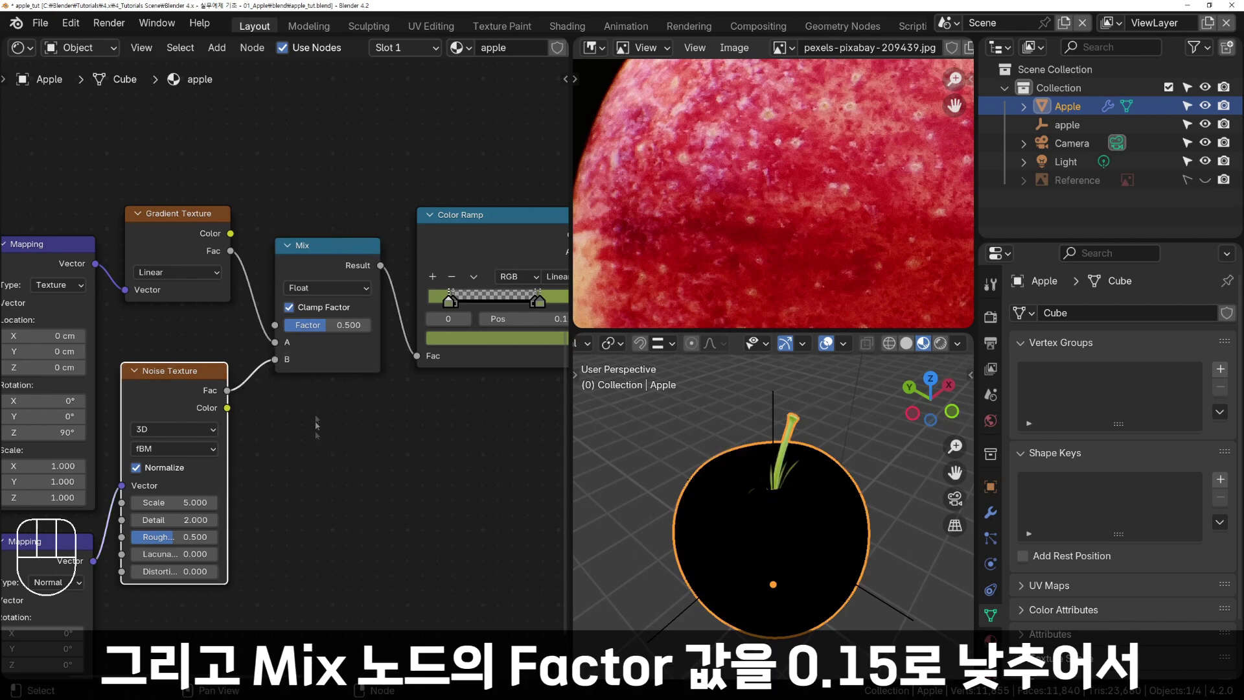
left_click(334, 325)
type("0.15")
key("Return")
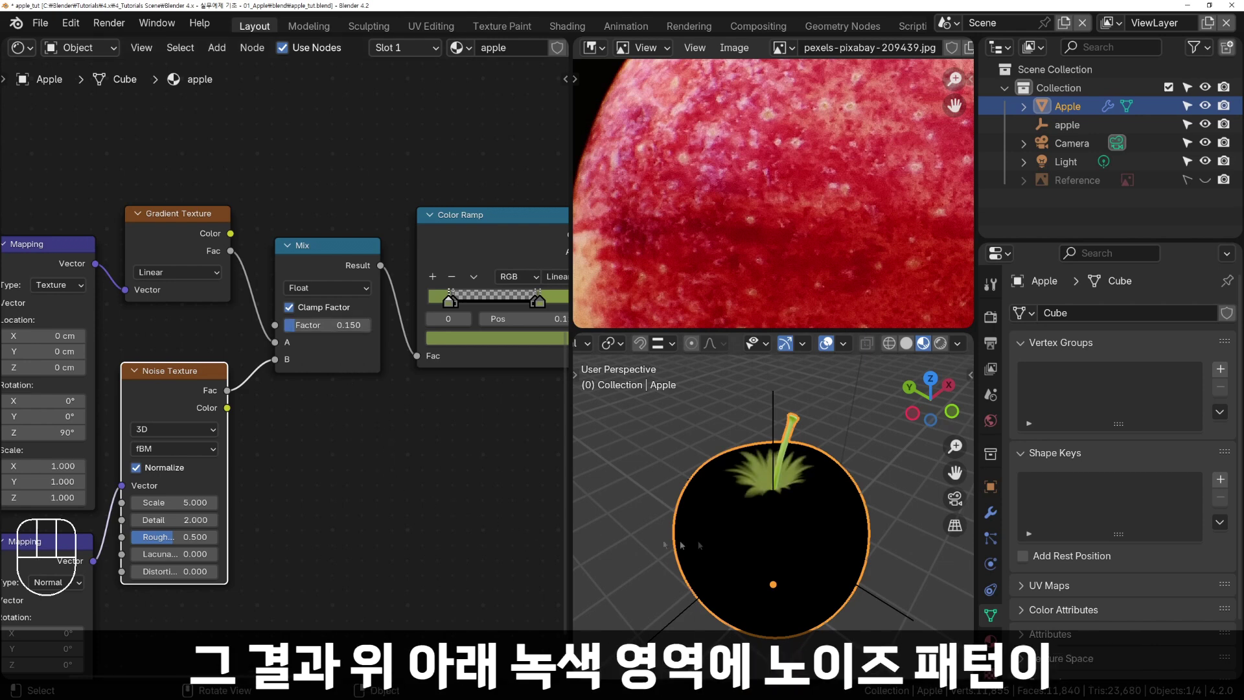
middle_click_drag(725, 520, 777, 515)
middle_click_drag(764, 558, 744, 552)
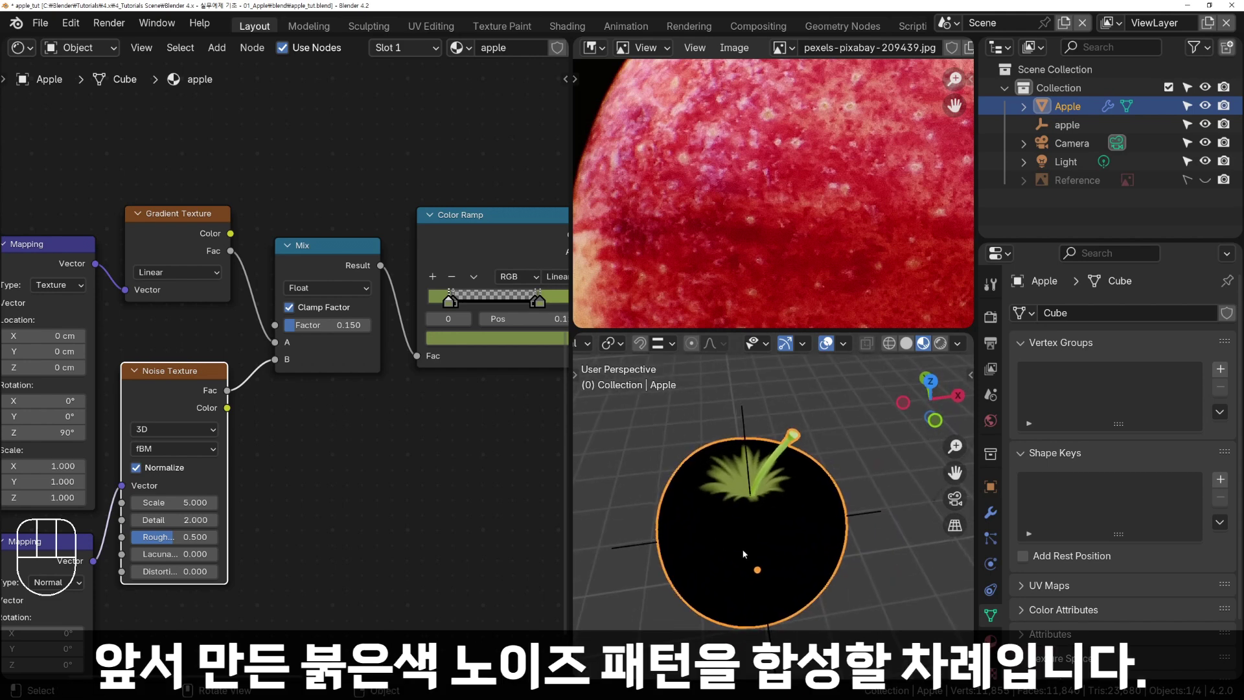
Turn off the Apple object's axes display and hide the apple empty in the viewport.
left_click(990, 486)
scroll(1102, 453, "down", 10)
middle_click_drag(797, 564, 860, 542)
left_click(1204, 125)
Change the Image Editor area to a 3D Viewport and save the file.
left_click(593, 47)
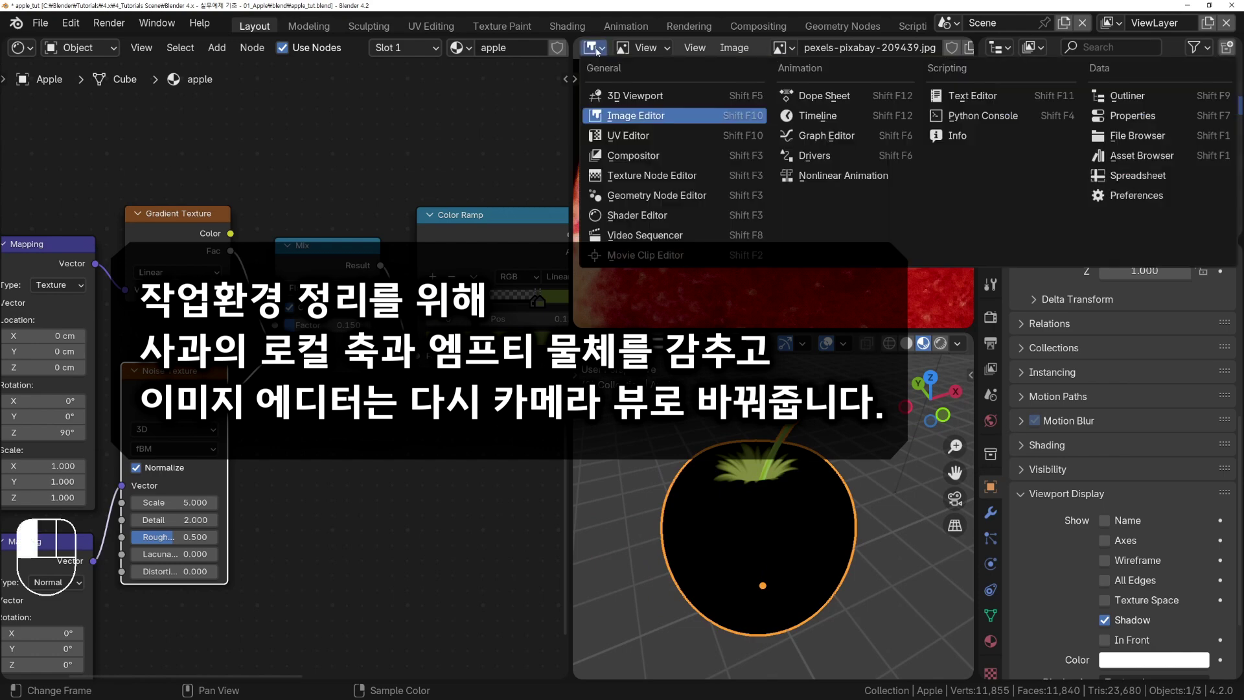
left_click(632, 99)
key("ctrl+s")
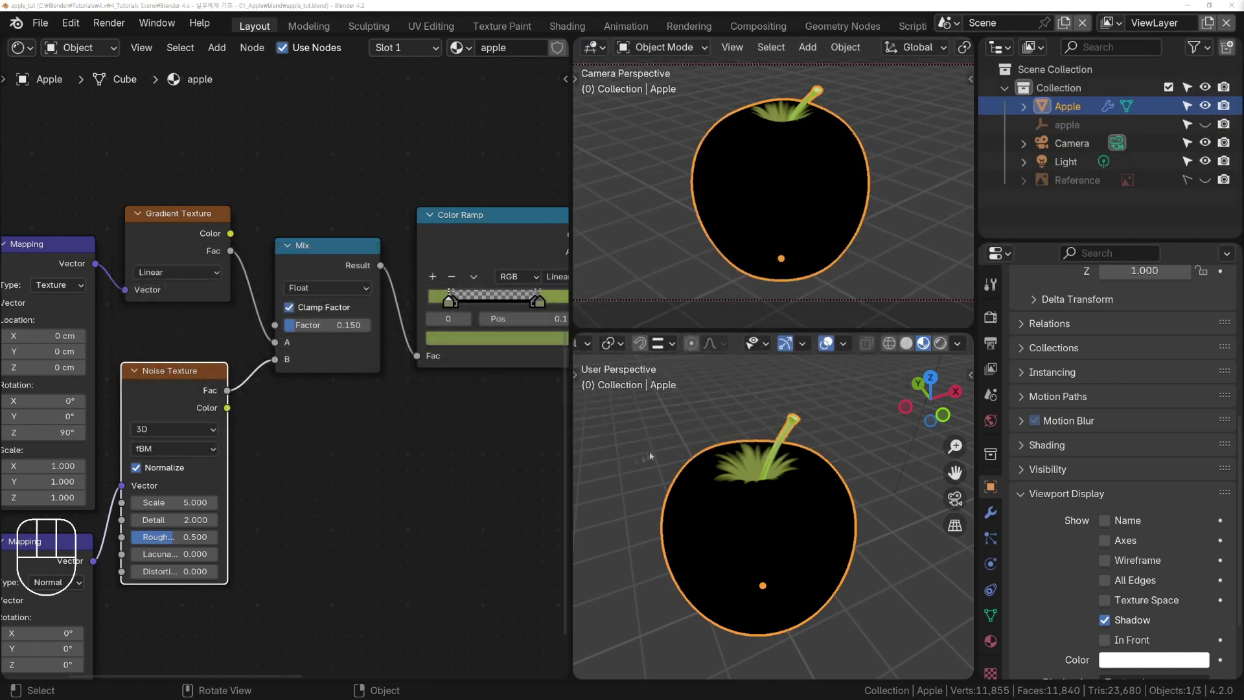
Move the red and green node groups farther from the Principled BSDF to free space for more nodes.
scroll(394, 244, "down", 10)
middle_click_drag(395, 244, 340, 365)
left_click_drag(34, 123, 419, 614)
key("g")
left_click(320, 405)
scroll(320, 406, "down", 1)
middle_click_drag(320, 406, 364, 396)
left_click_drag(418, 581, 79, 359)
key("g")
left_click(118, 322)
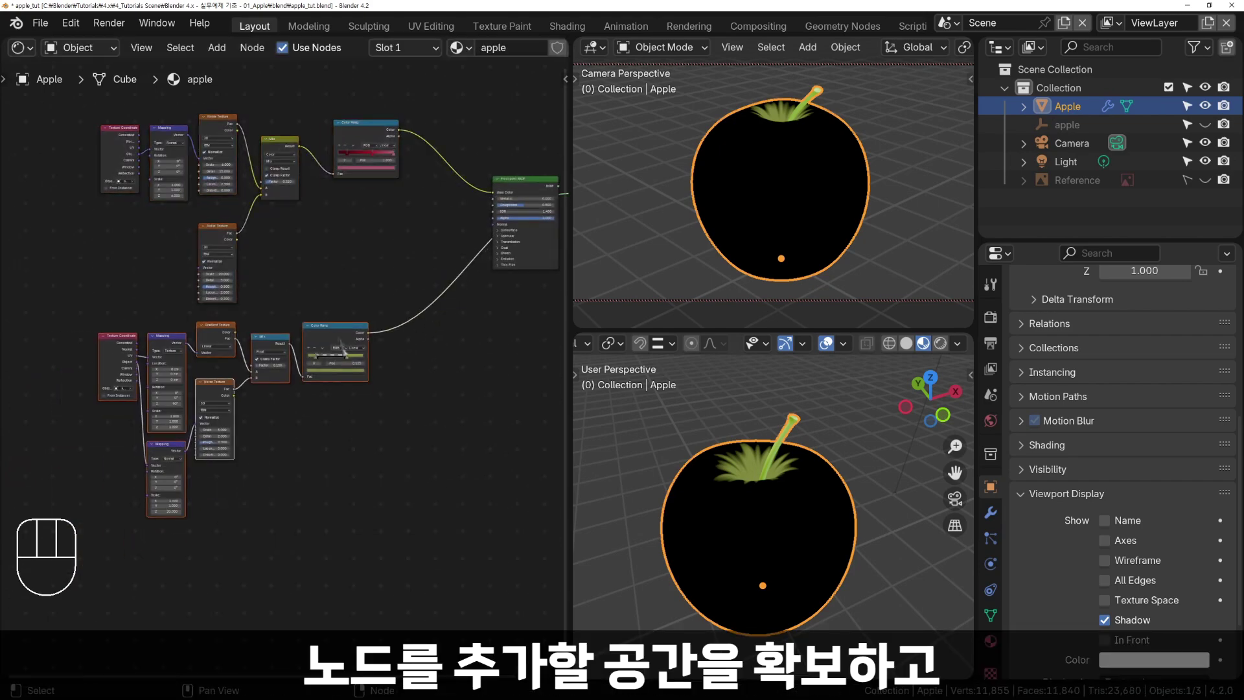
Reposition the two Color Ramp nodes so they line up vertically with a gap before the Principled BSDF.
middle_click_drag(414, 278, 322, 367)
scroll(322, 367, "up", 7)
left_click(202, 453)
key("g")
left_click(257, 372)
scroll(350, 298, "up", 3)
middle_click_drag(351, 299, 278, 347, "shift")
key("g")
left_click(273, 316)
left_click_drag(145, 103, 142, 139)
Add a Mix node between the Color Ramps and the Principled BSDF and set its data type to Color.
key("shift+a")
mouse_move(191, 313)
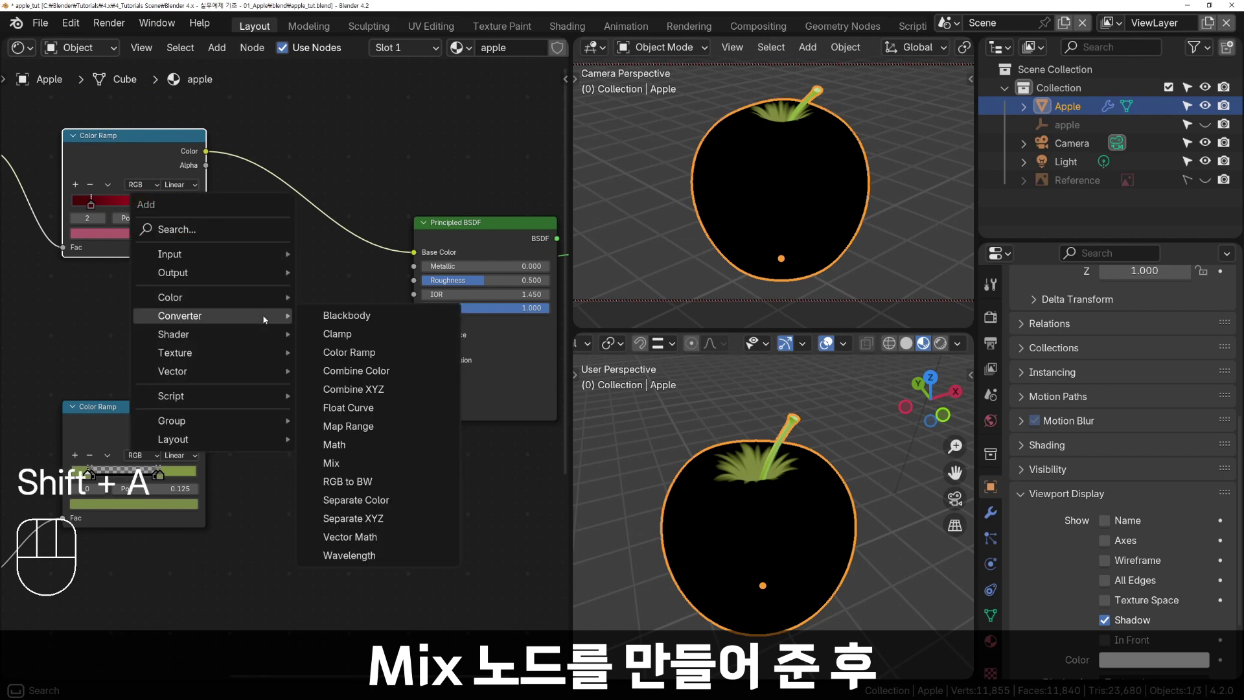
left_click(353, 452)
left_click(306, 286)
left_click(304, 289)
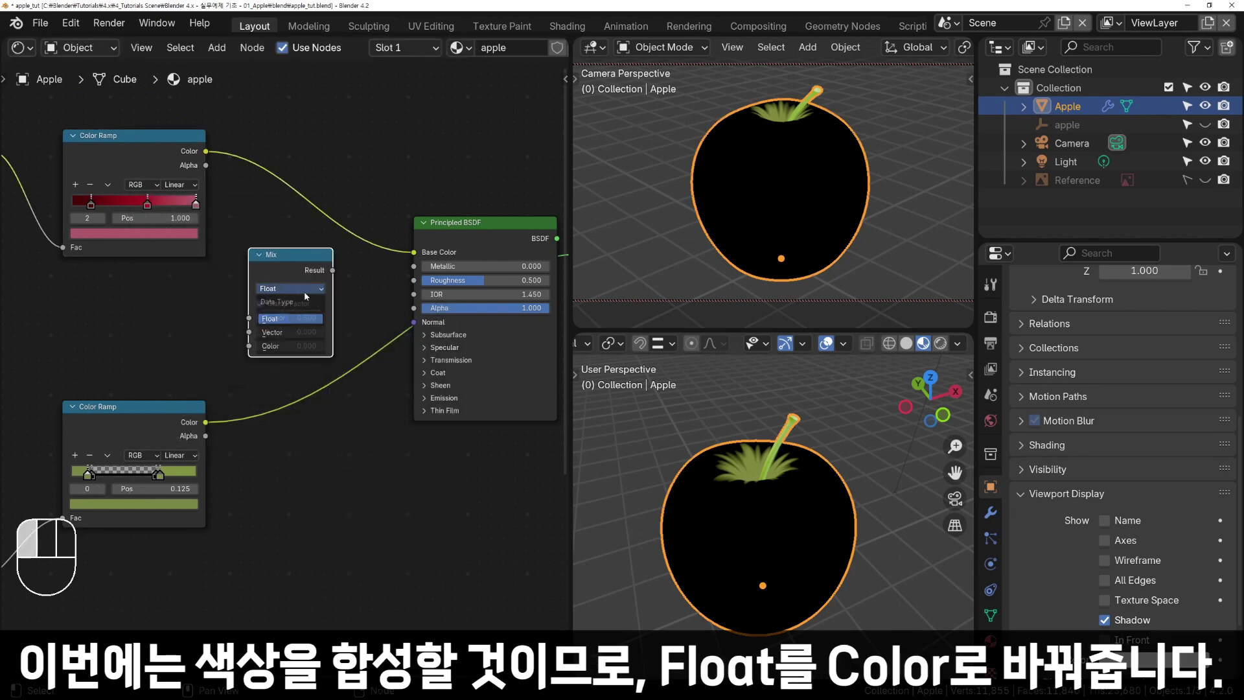
left_click(298, 346)
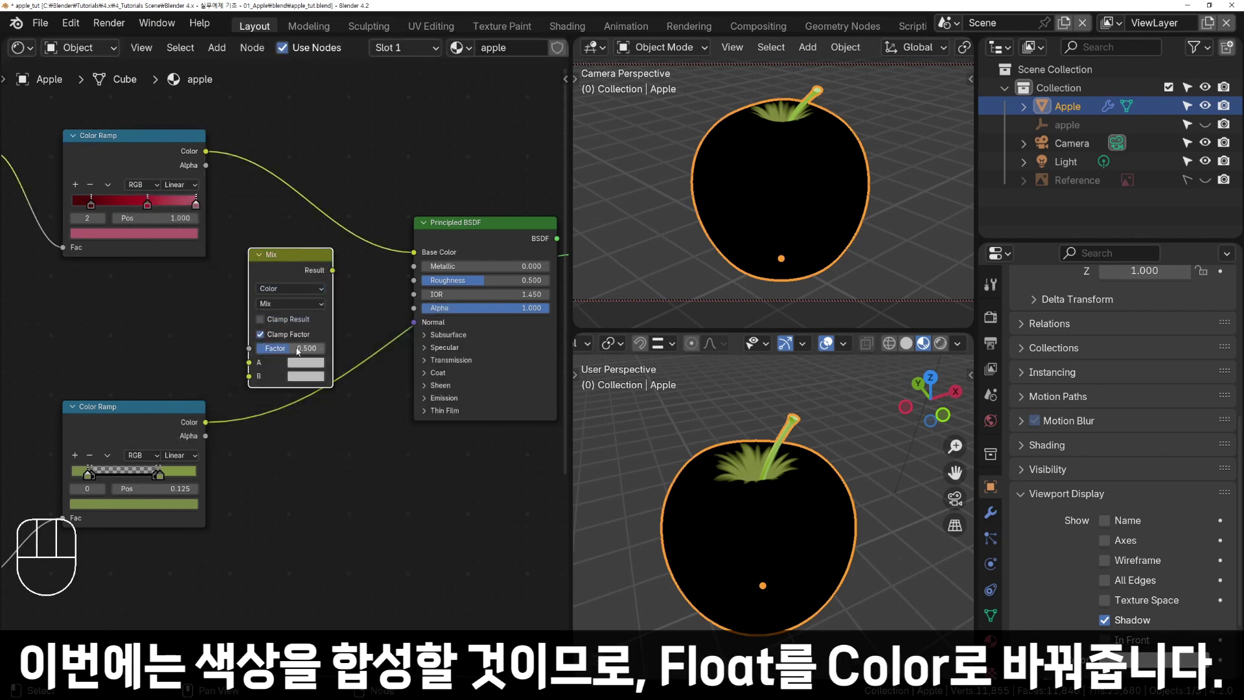
Mix the red ramp as A and the green ramp as B into the Base Color, and output the Principled BSDF as the material.
left_click_drag(206, 151, 249, 363)
left_click_drag(206, 428, 249, 376)
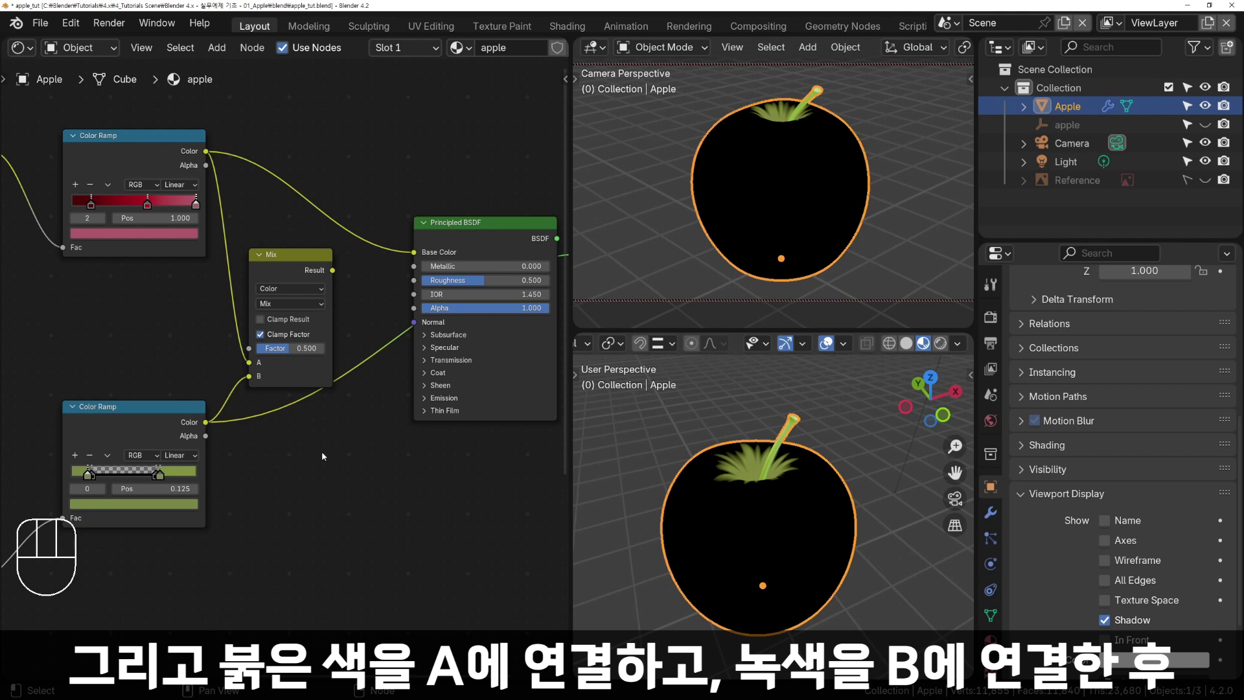
left_click_drag(333, 271, 414, 262)
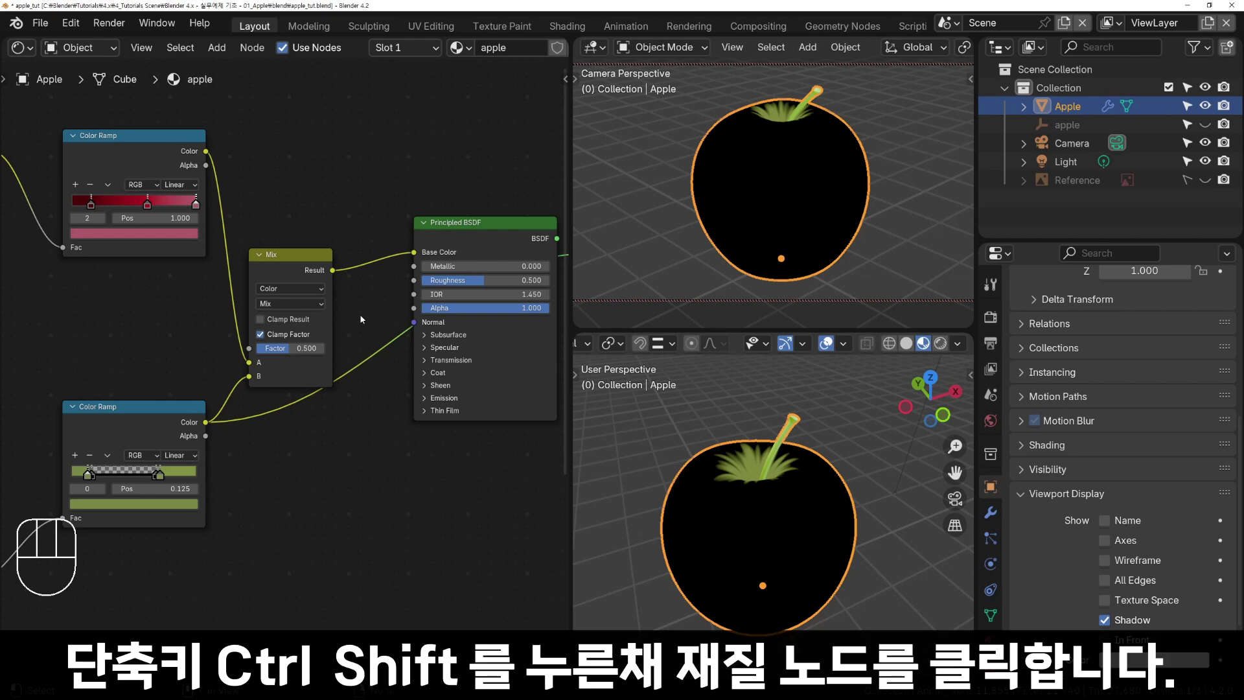
left_click(444, 224, "ctrl+shift")
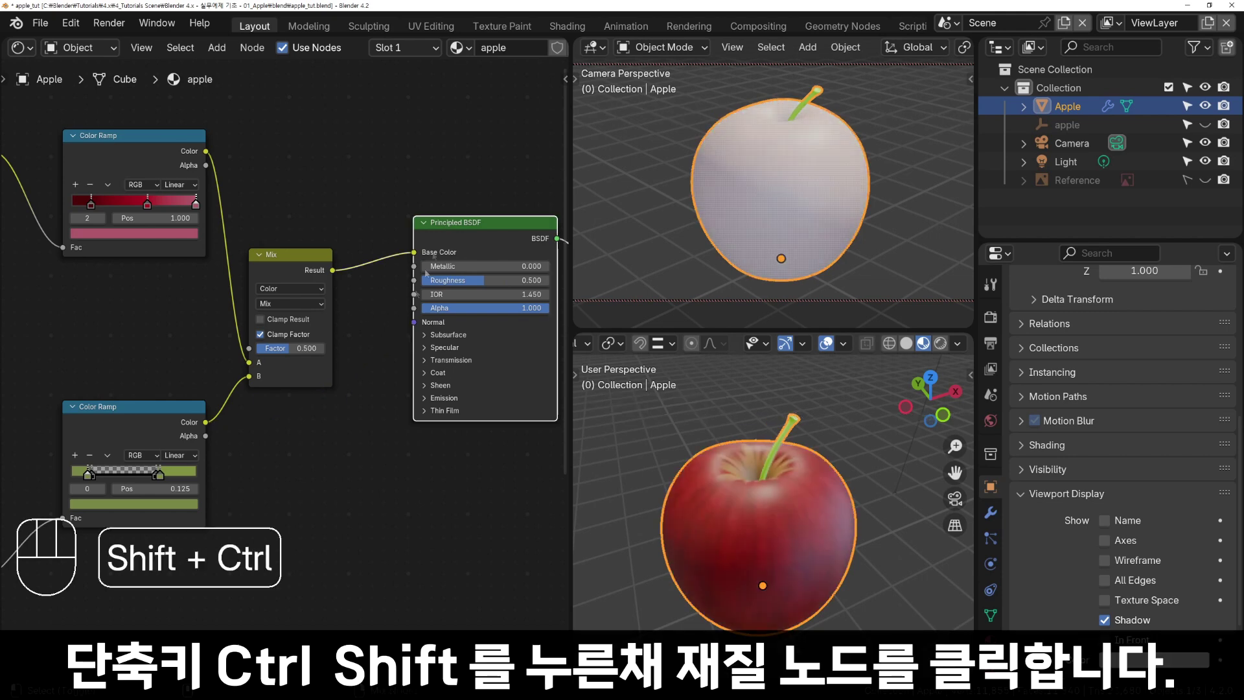
middle_click_drag(360, 459, 346, 450, "shift")
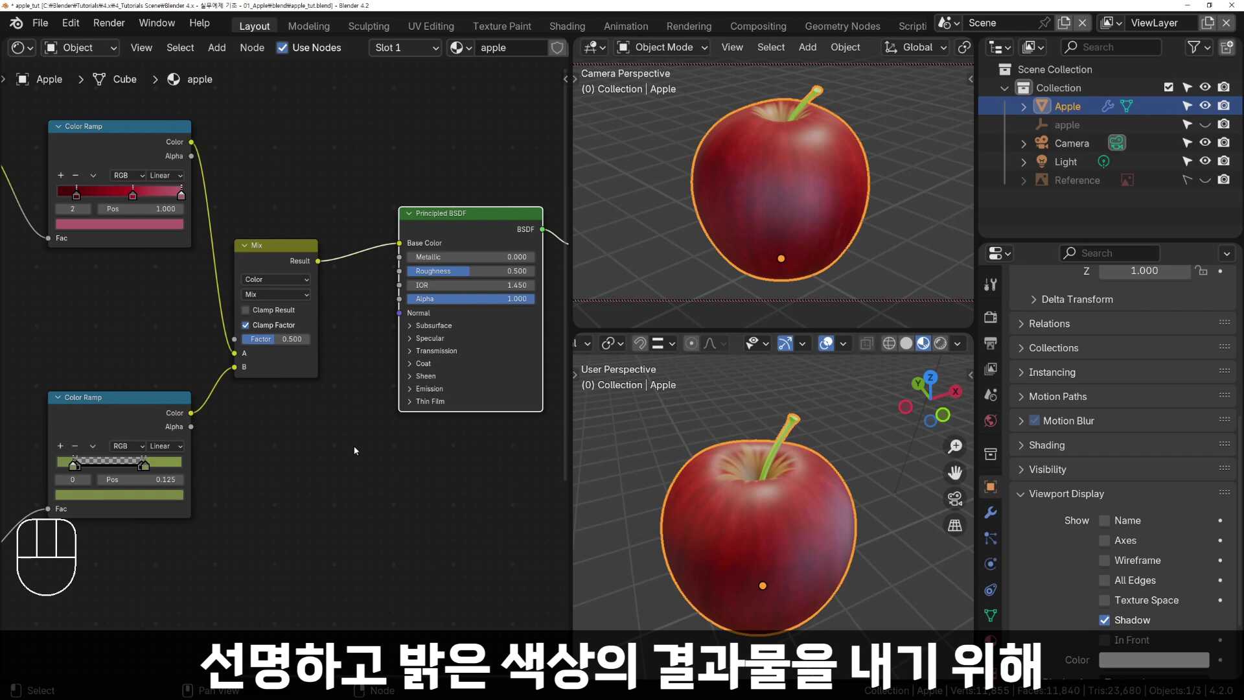
Set the color Mix node's blending mode to Lighten and its Factor to 0.7.
left_click(270, 295)
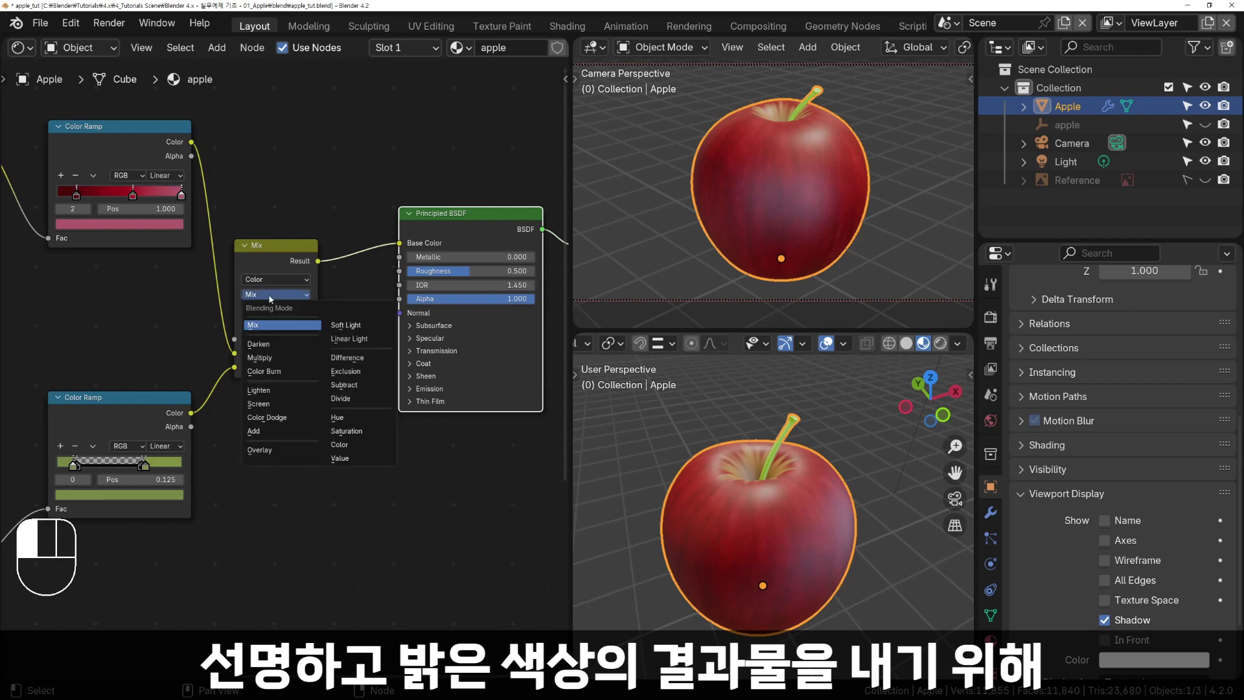
left_click(269, 390)
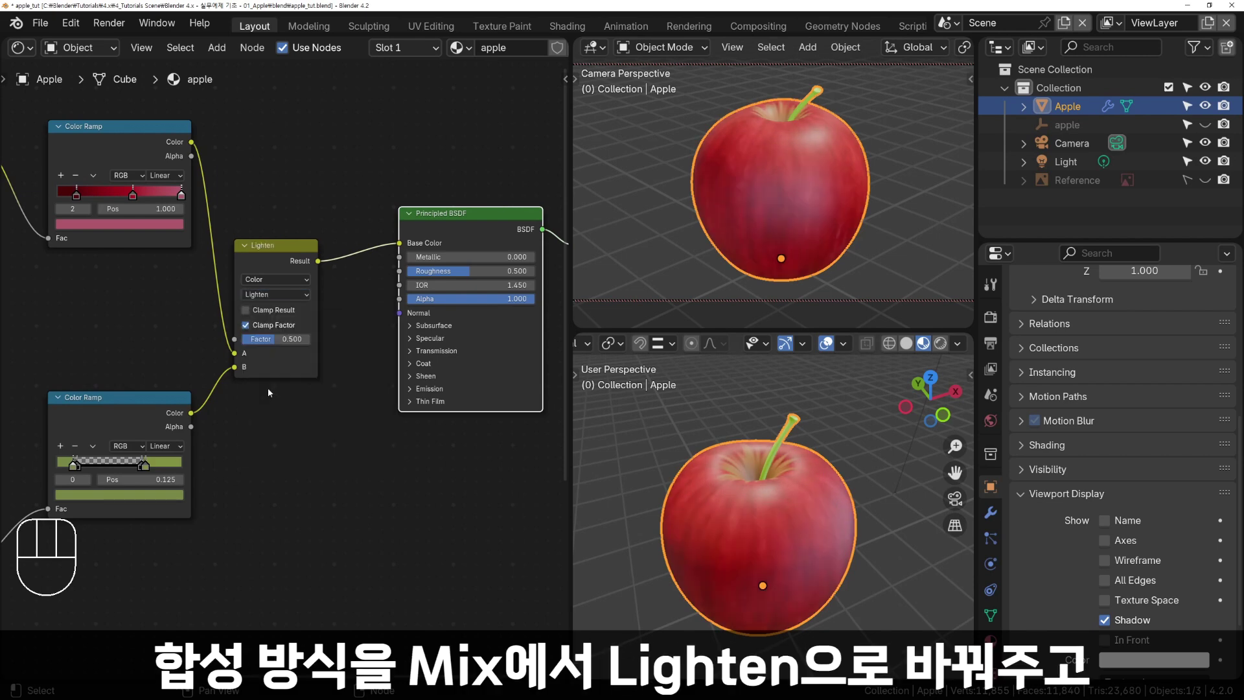
left_click(296, 339)
key("BackSpace")
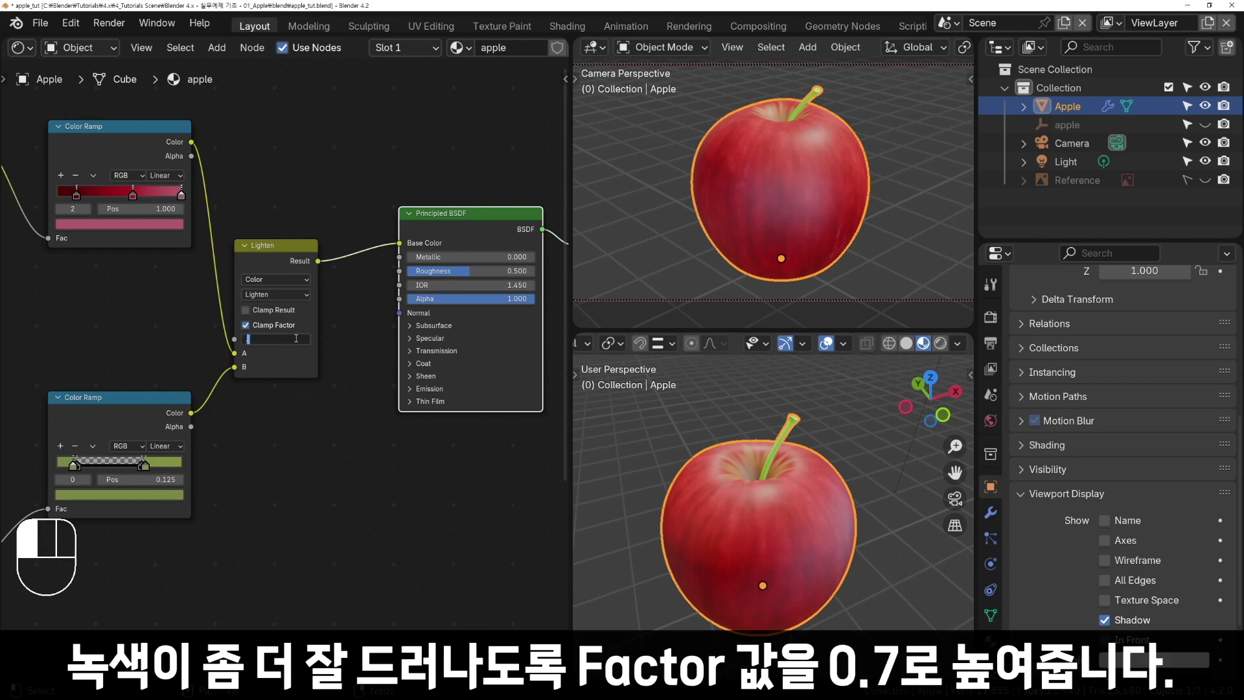
type(".7")
key("Return")
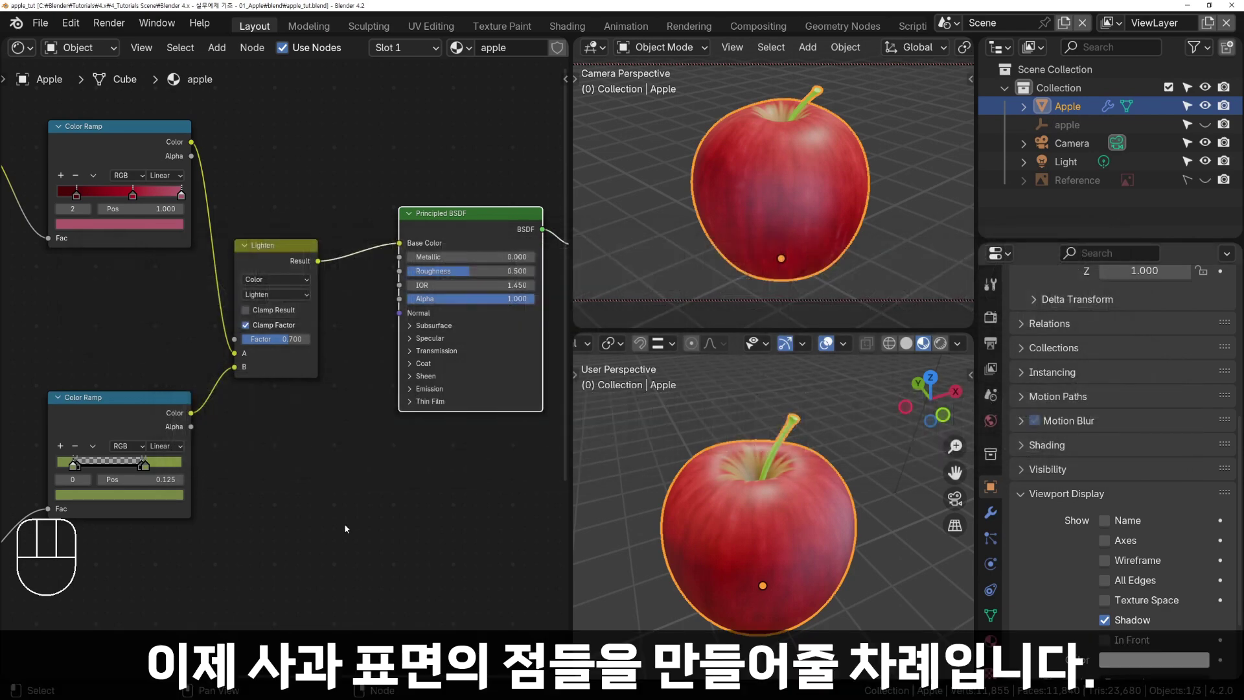
Add a Voronoi Texture node in the empty space below the green pattern's nodes.
scroll(344, 523, "down", 4)
middle_click_drag(344, 523, 374, 396)
scroll(375, 383, "down", 3, "shift")
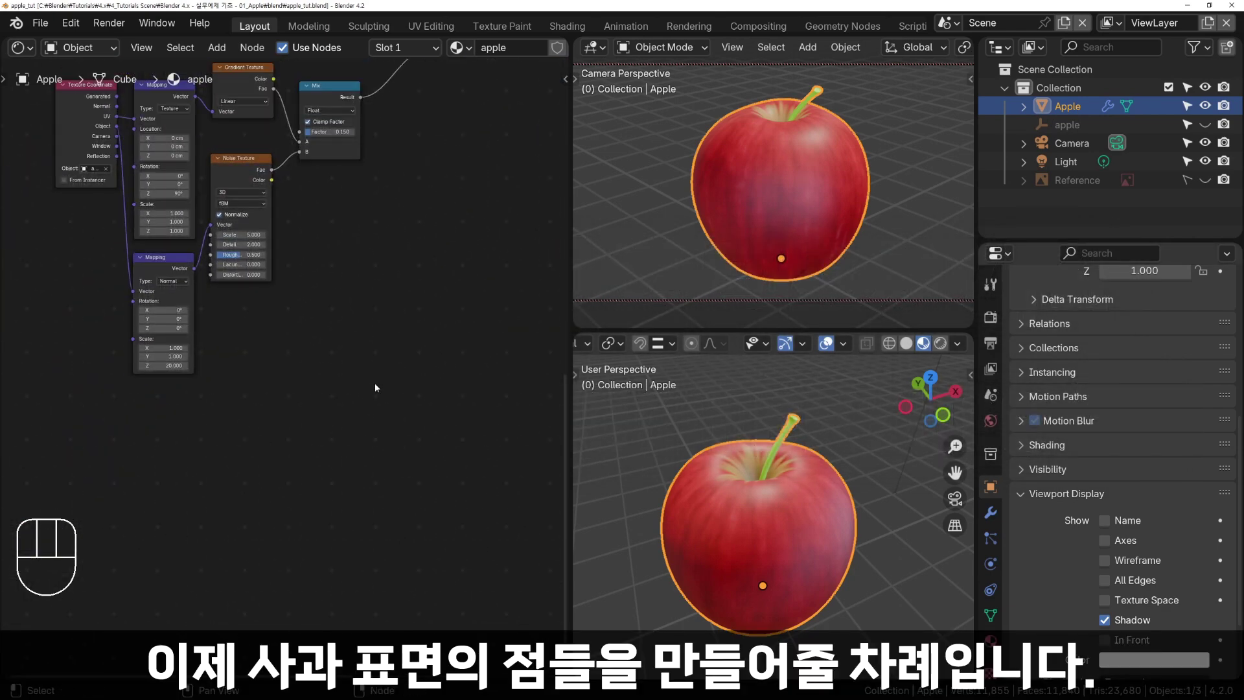
key("shift+a")
mouse_move(374, 387)
left_click(484, 615)
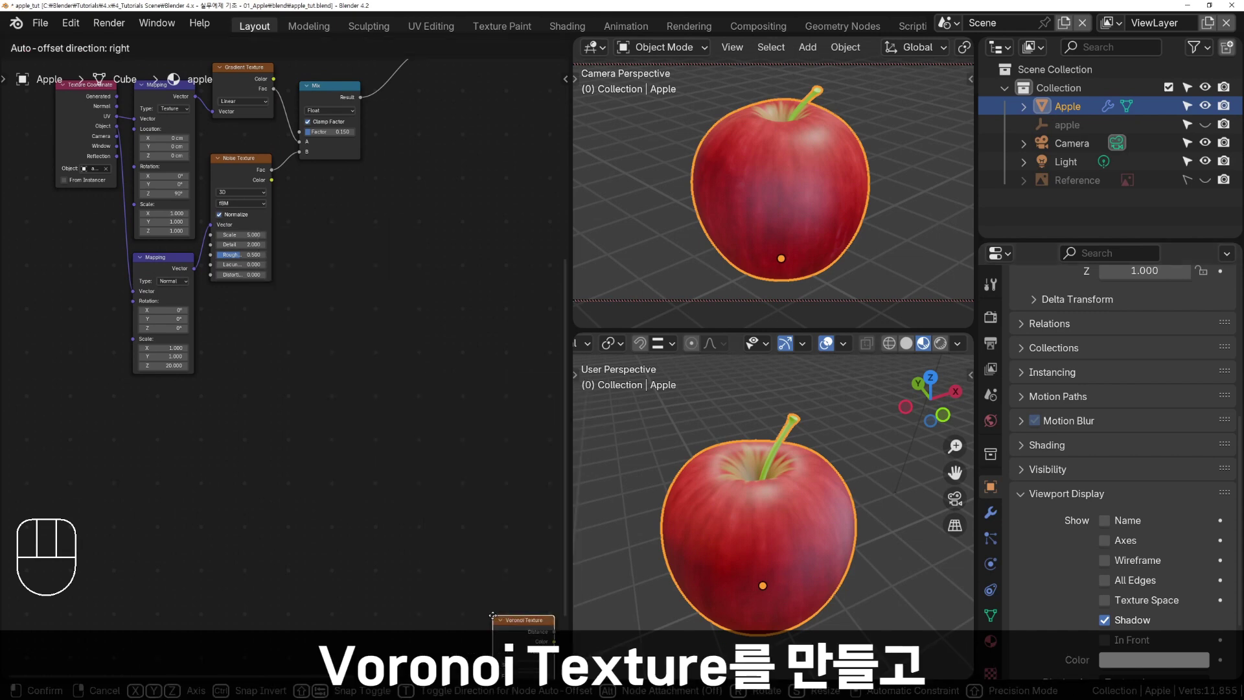
left_click(254, 420)
Preview the Voronoi Texture's Distance output on the apple.
middle_click_drag(390, 498, 453, 330, "shift")
scroll(430, 308, "up", 5)
left_click(320, 224, "ctrl+shift")
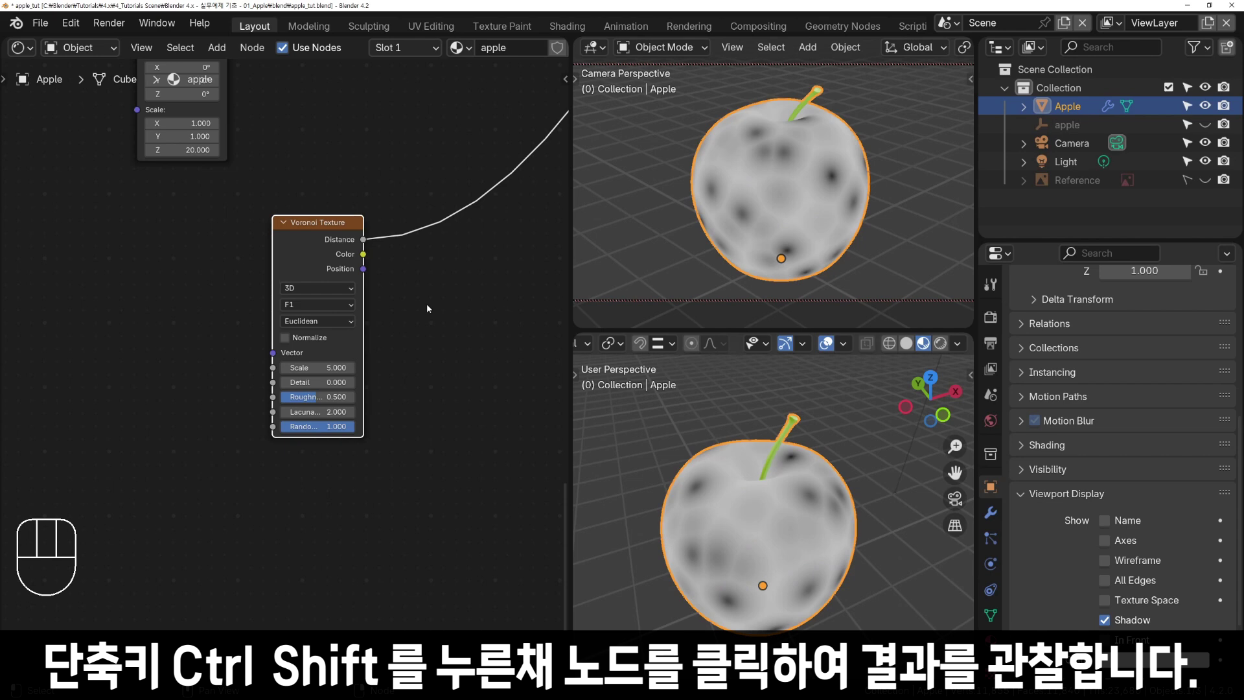
Set the Voronoi Texture's Scale to 40.
scroll(427, 309, "up", 4)
middle_click_drag(452, 363, 447, 310, "shift")
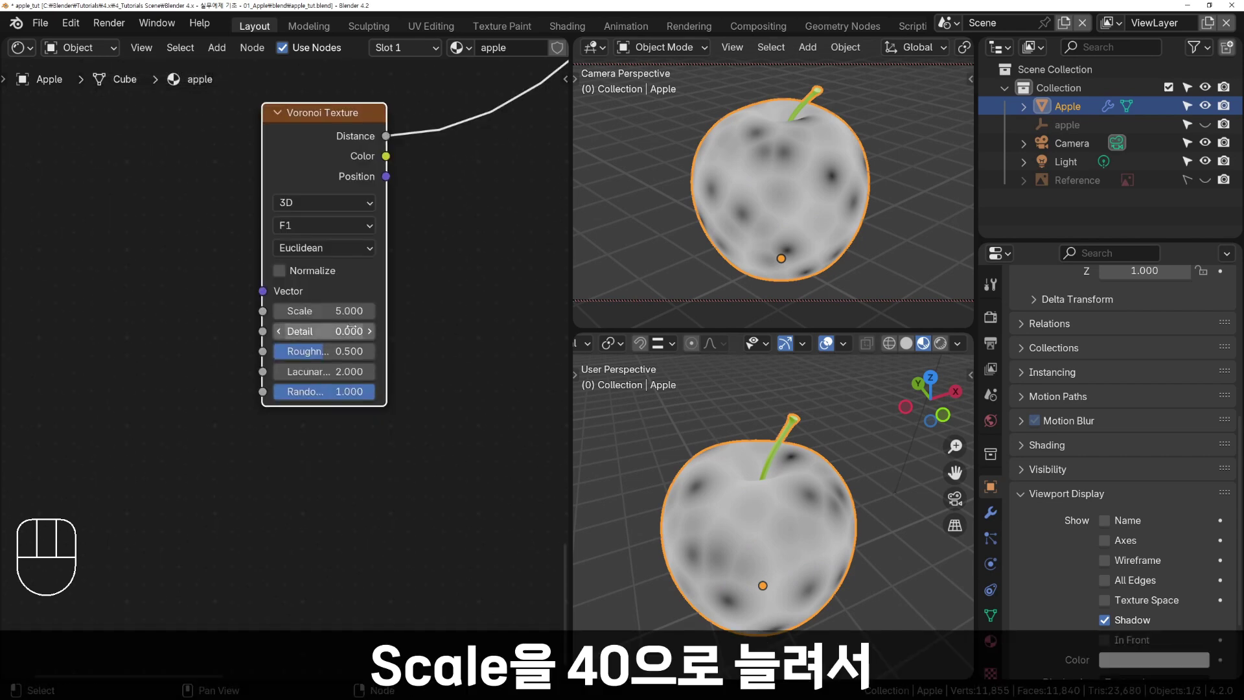
left_click(330, 311)
left_click(349, 312)
type("40")
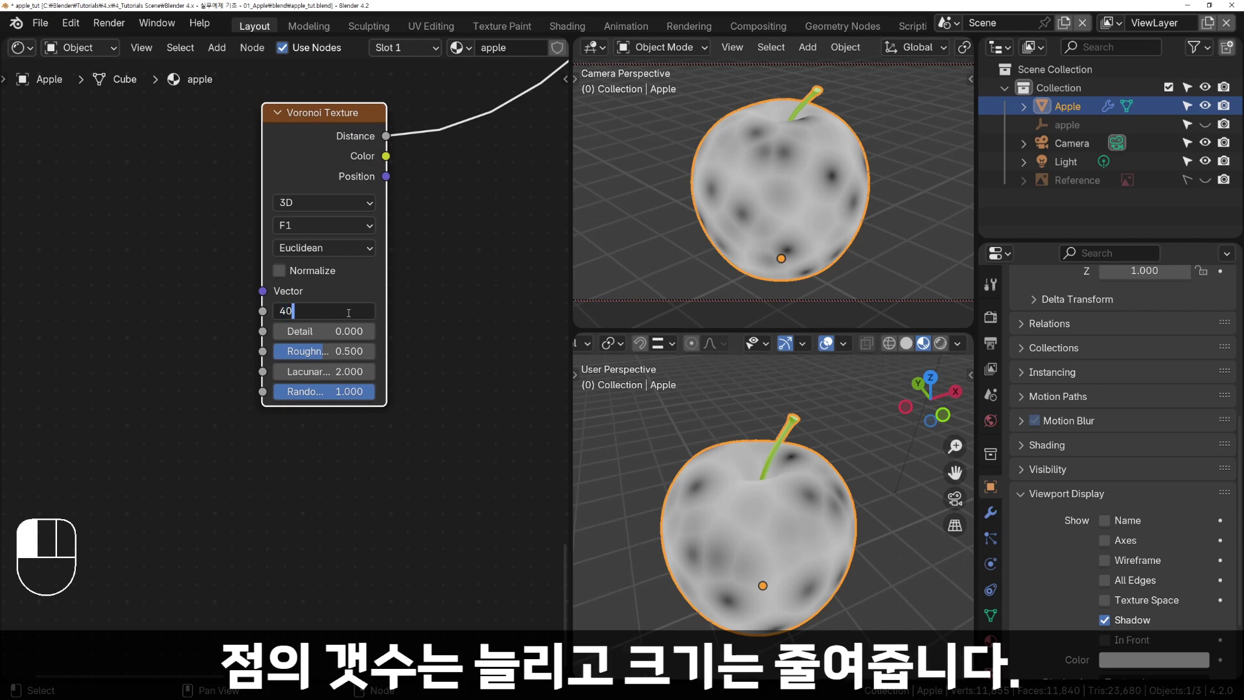
key("Return")
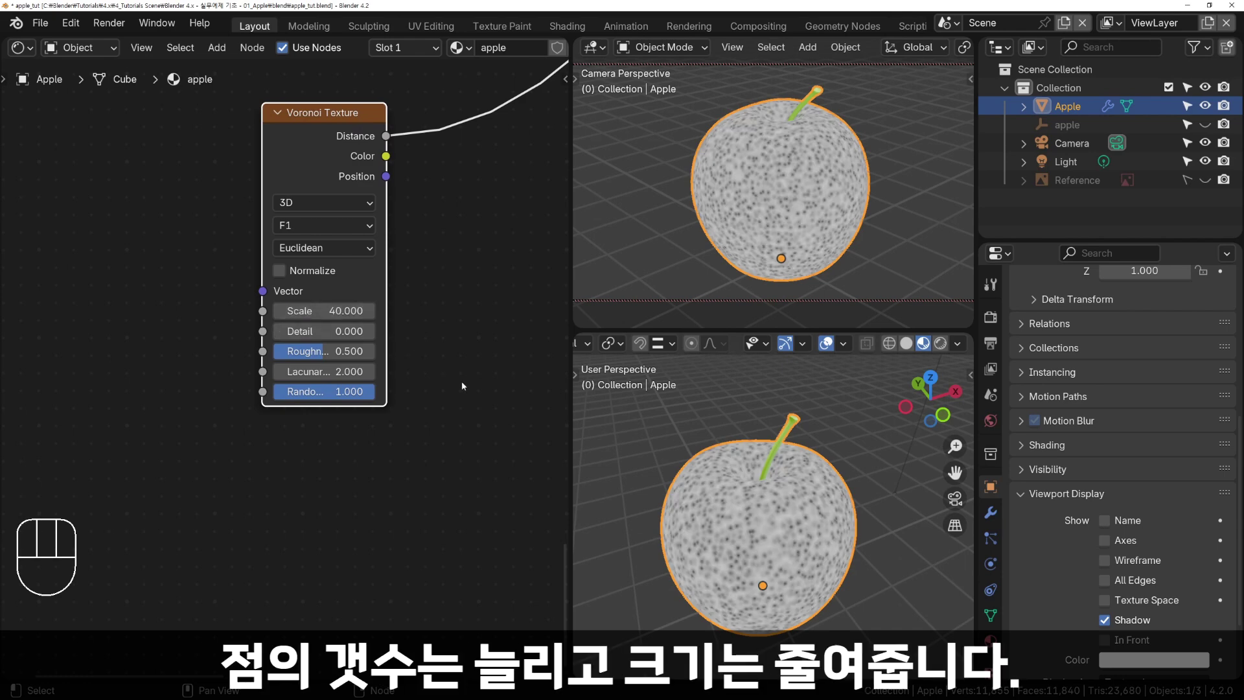
Add a Noise Texture node beside the Voronoi Texture and connect its Fac output to the Voronoi's Detail input.
middle_click_drag(469, 379, 492, 402)
key("shift+a")
mouse_move(510, 403)
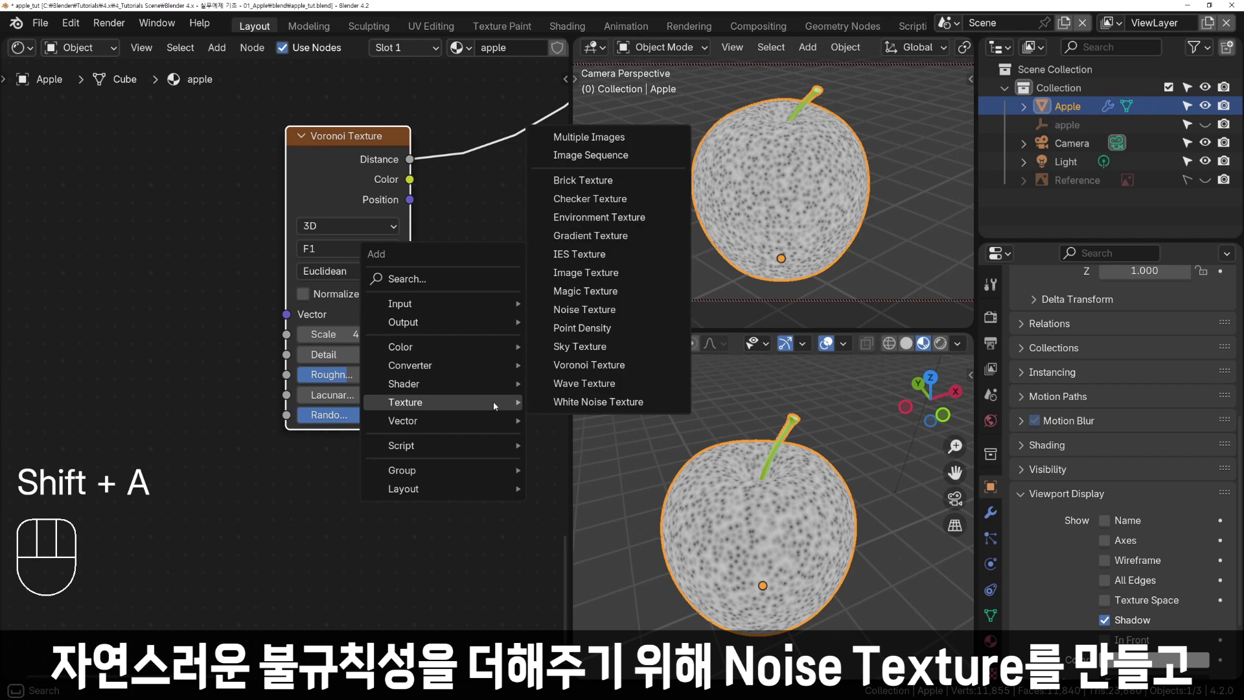
left_click(584, 309)
left_click(364, 505)
middle_click_drag(364, 504, 386, 460, "shift")
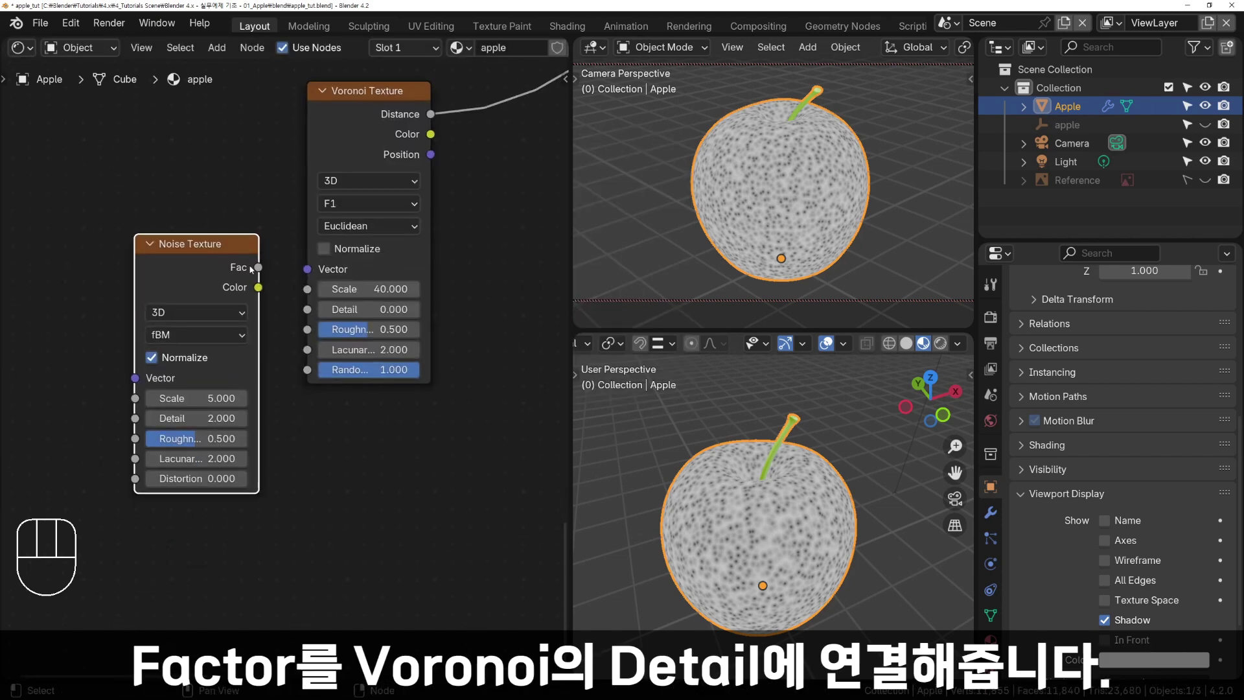
left_click_drag(259, 268, 307, 309)
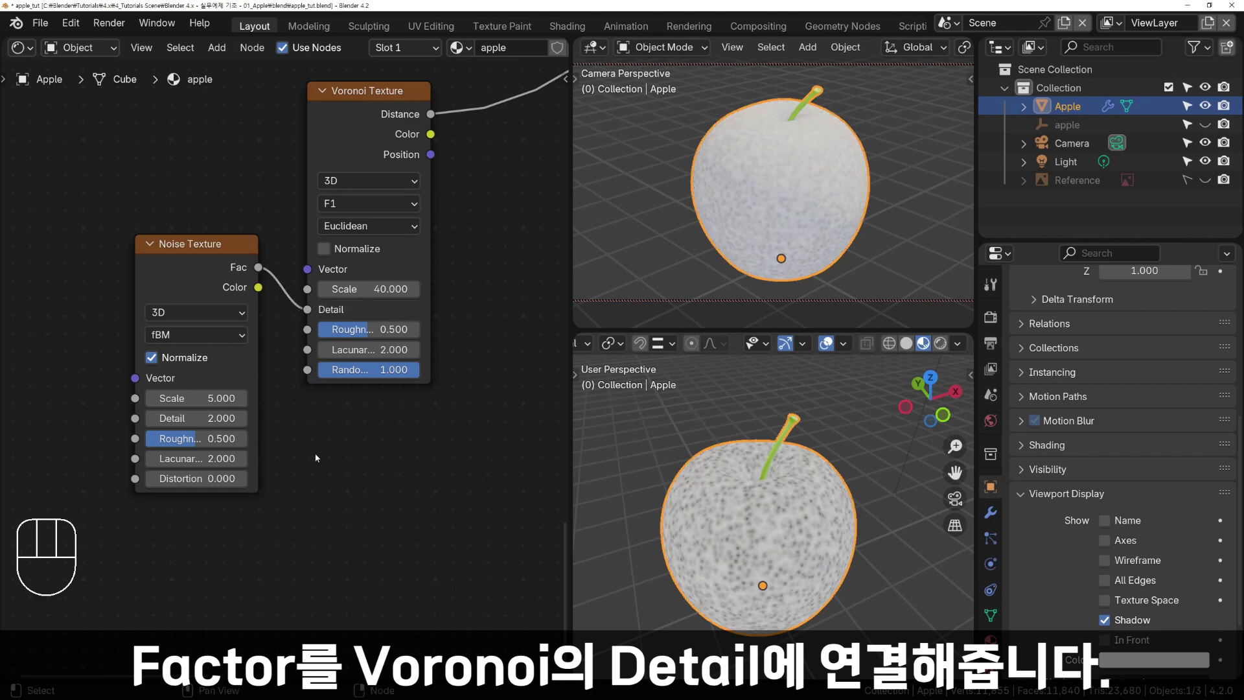
Insert a Color Ramp node on the link leaving the Voronoi Texture's Distance output.
middle_click_drag(441, 363, 386, 436)
key("shift+a")
mouse_move(388, 401)
left_click(490, 435)
left_click(325, 141)
middle_click_drag(501, 425, 415, 472, "shift")
left_click_drag(353, 190, 347, 161)
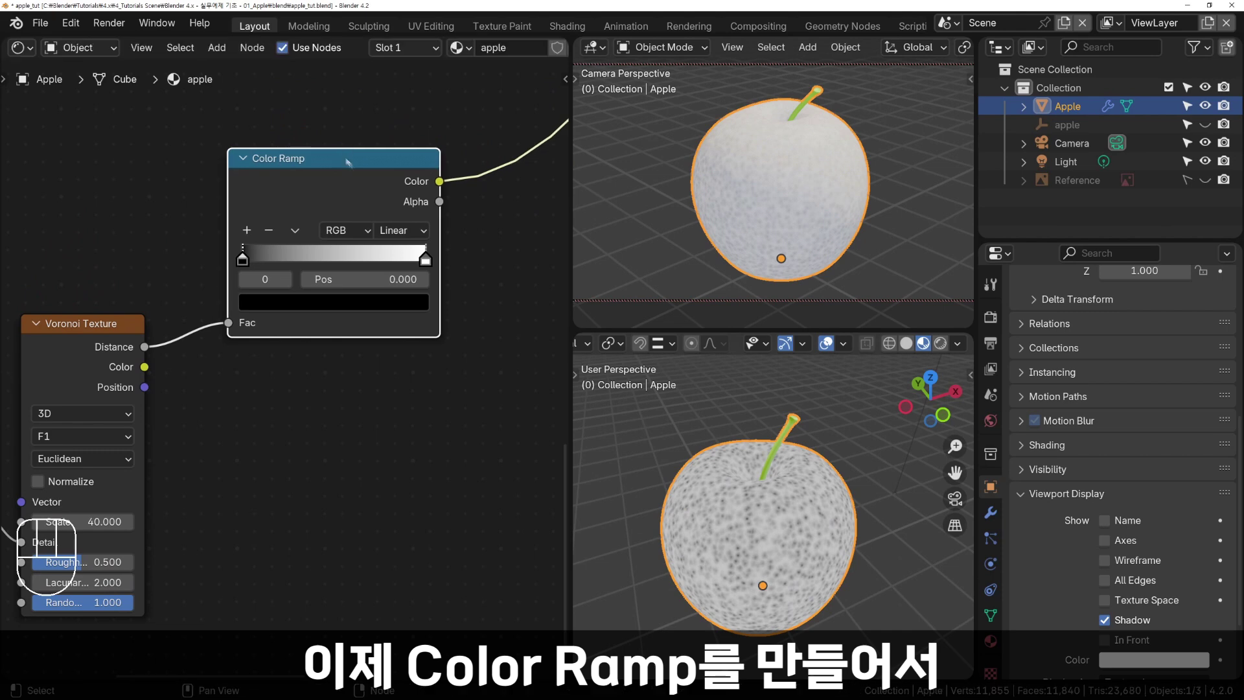
Color the new Color Ramp's first stop light pink and its last stop black with Alpha 0.
left_click(336, 305)
mouse_move(290, 557)
left_mouse_down()
mouse_move(438, 558)
mouse_move(338, 536)
mouse_move(338, 517)
mouse_move(341, 536)
left_mouse_up()
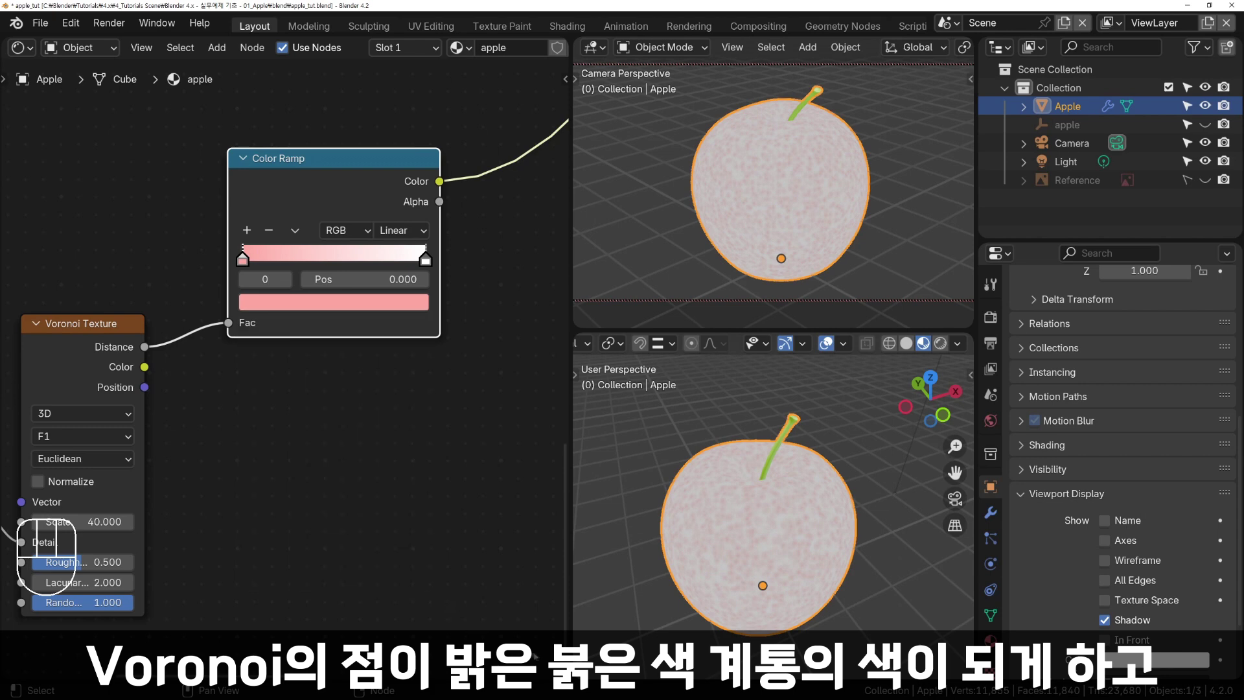
left_click(425, 257)
left_click(352, 303)
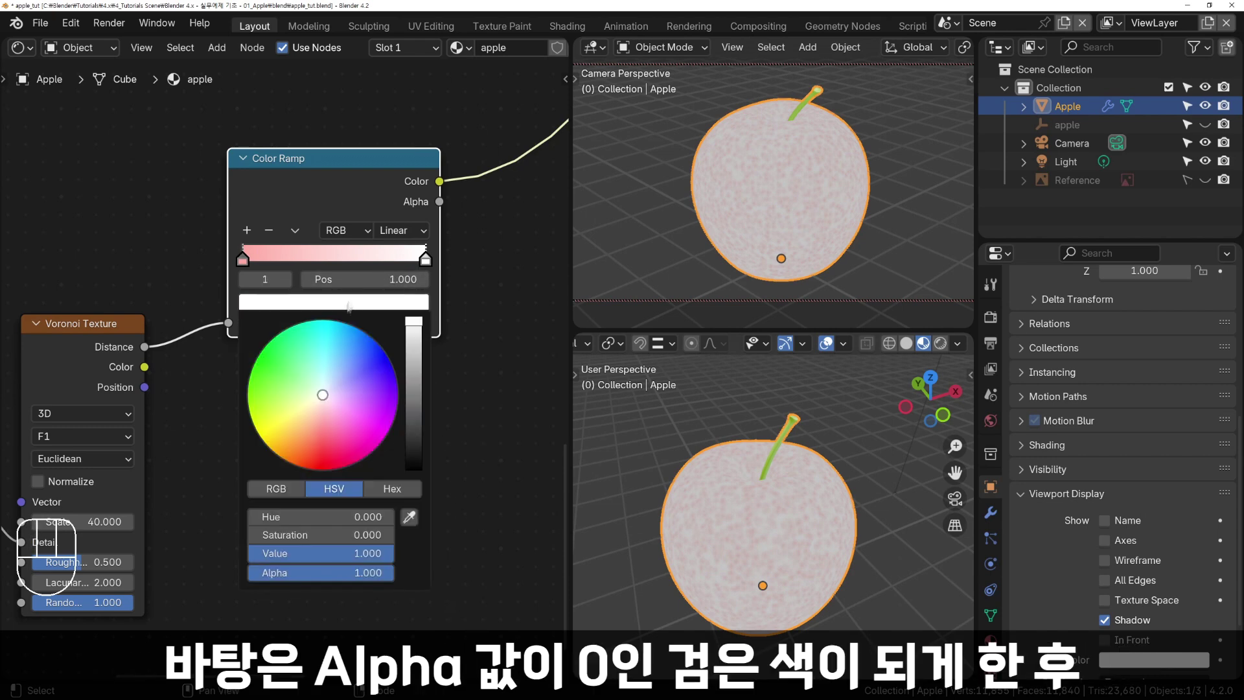
left_click_drag(375, 578, 229, 578)
left_click_drag(412, 322, 414, 470)
Shift the Color Ramp's pink stop to about 0.196 and its black stop to 0.265 so the dots become small.
left_click_drag(243, 259, 279, 271)
left_click_drag(426, 259, 288, 261)
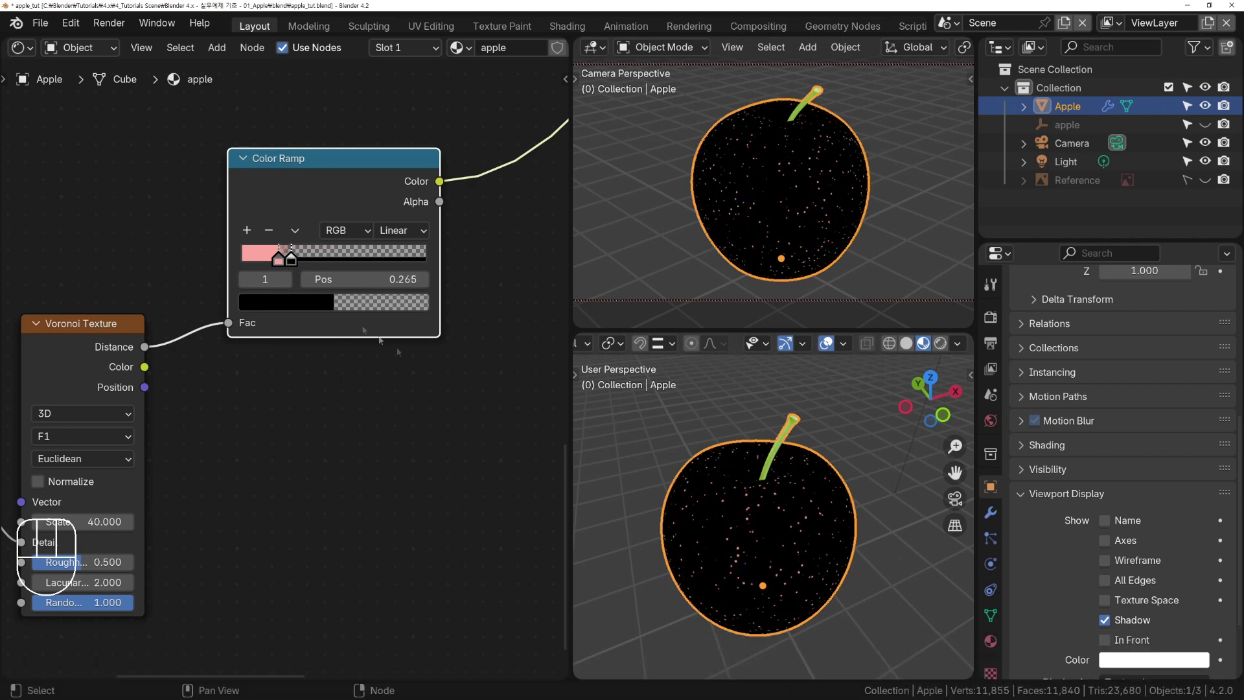
scroll(811, 589, "up", 4)
middle_click_drag(810, 589, 835, 544, "shift")
scroll(821, 557, "down", 3)
Move the dot pattern's Noise, Voronoi and Color Ramp nodes up closer to the main node tree.
scroll(431, 422, "down", 12)
middle_click_drag(417, 432, 452, 474, "shift")
left_click_drag(438, 566, 187, 404)
left_click_drag(338, 359, 444, 245)
middle_click_drag(459, 202, 340, 340, "shift")
scroll(432, 366, "up", 3)
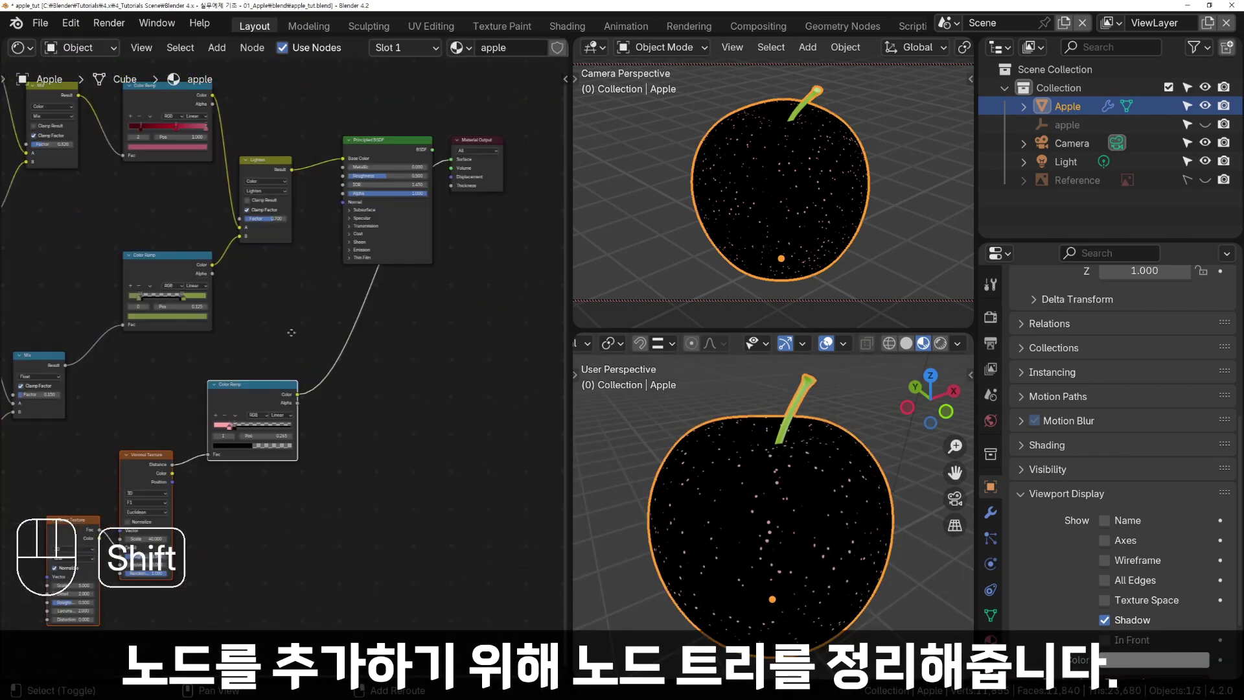
Make room after the Lighten node by shifting the Principled BSDF, and arrange the dot nodes beneath the Lighten node.
left_click_drag(380, 151, 502, 155)
left_click_drag(259, 386, 294, 293)
middle_click_drag(155, 454, 188, 341)
left_click_drag(108, 344, 188, 447)
left_click_drag(181, 340, 212, 286)
middle_click_drag(384, 351, 343, 497)
scroll(343, 497, "up", 2)
scroll(359, 469, "up", 1)
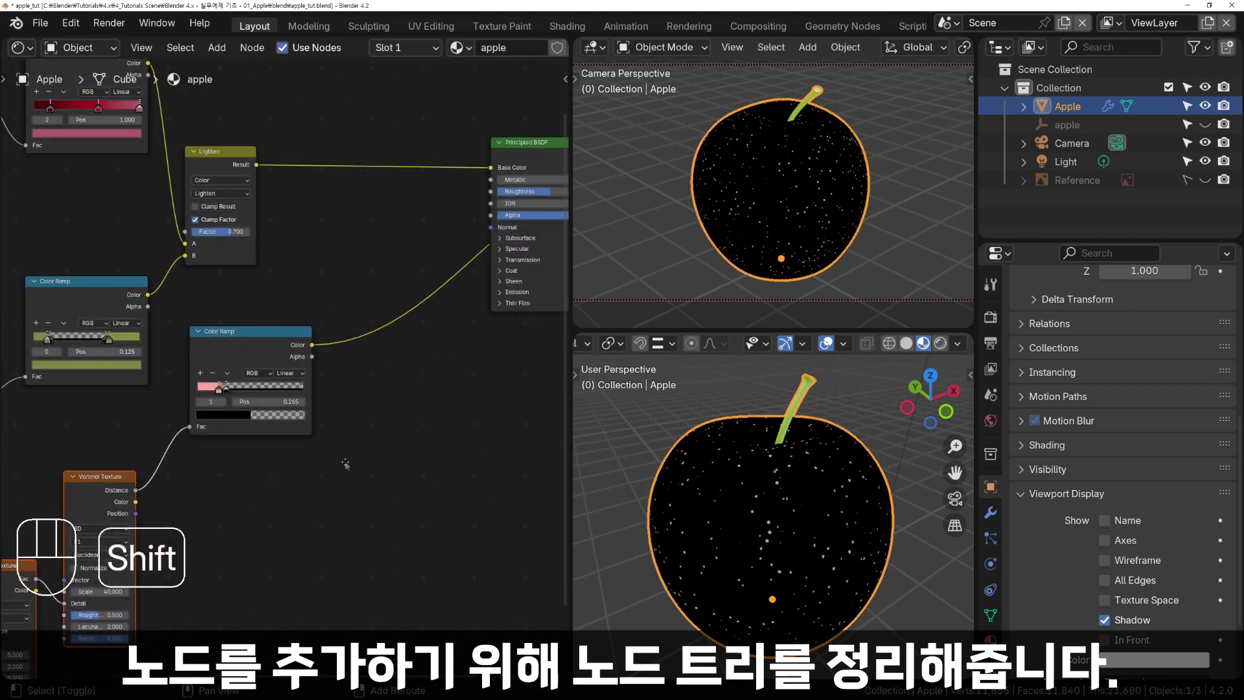
Add a Mix node between the Lighten node and the Principled BSDF, with data type Color and blending mode Lighten.
key("shift+a")
left_click(445, 349)
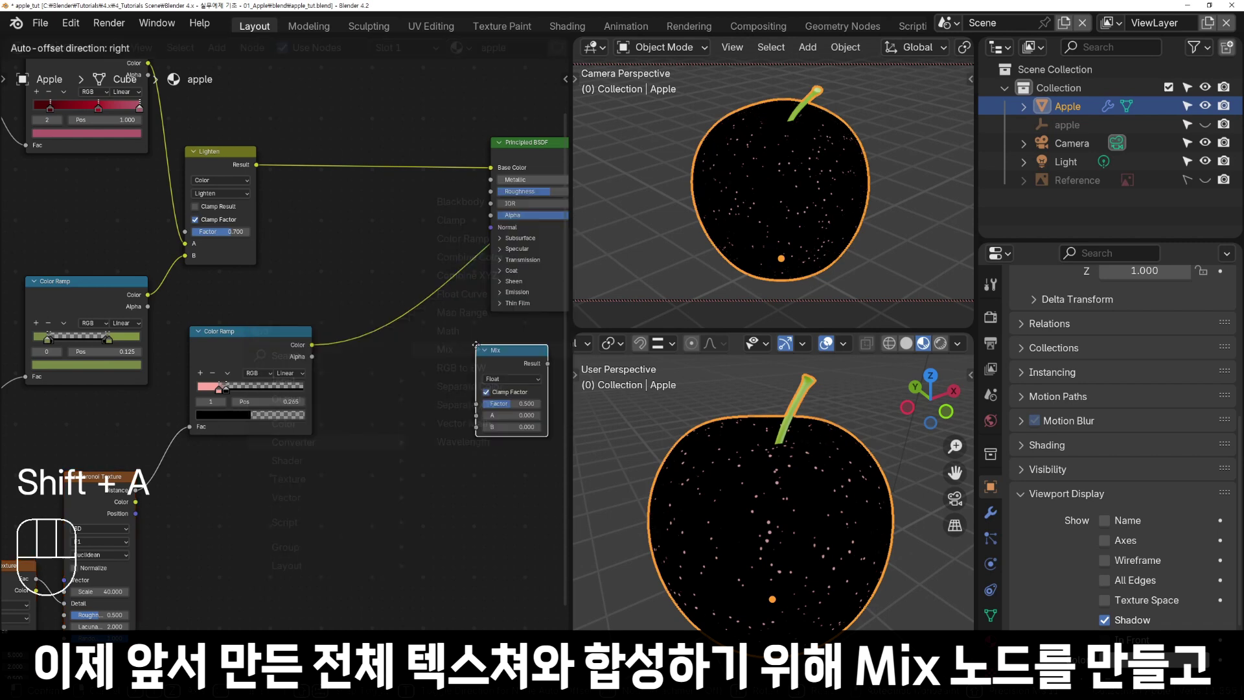
left_click(338, 189)
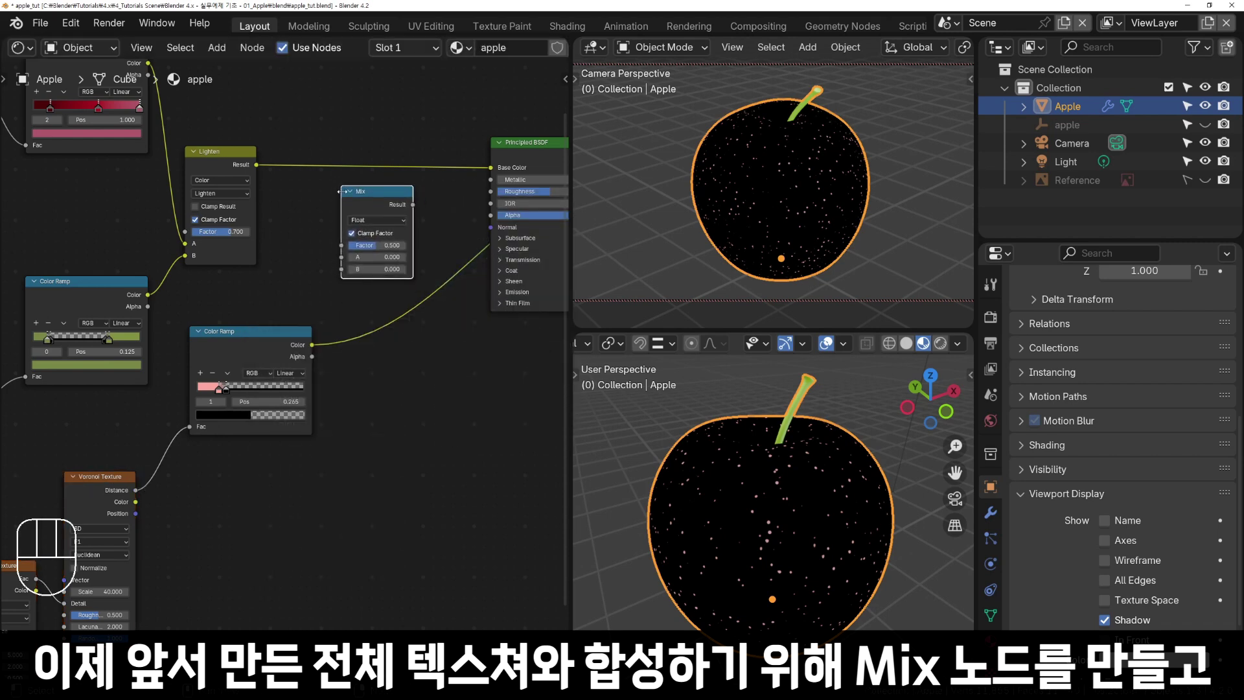
left_click(382, 220)
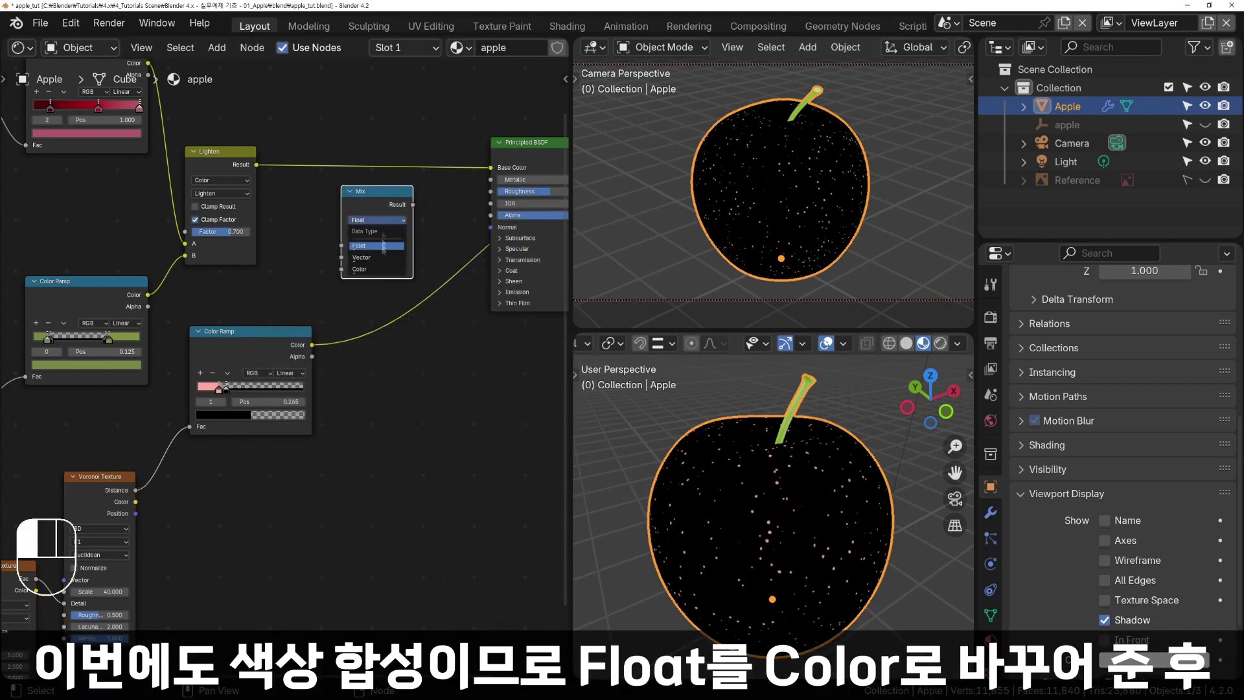
left_click(383, 276)
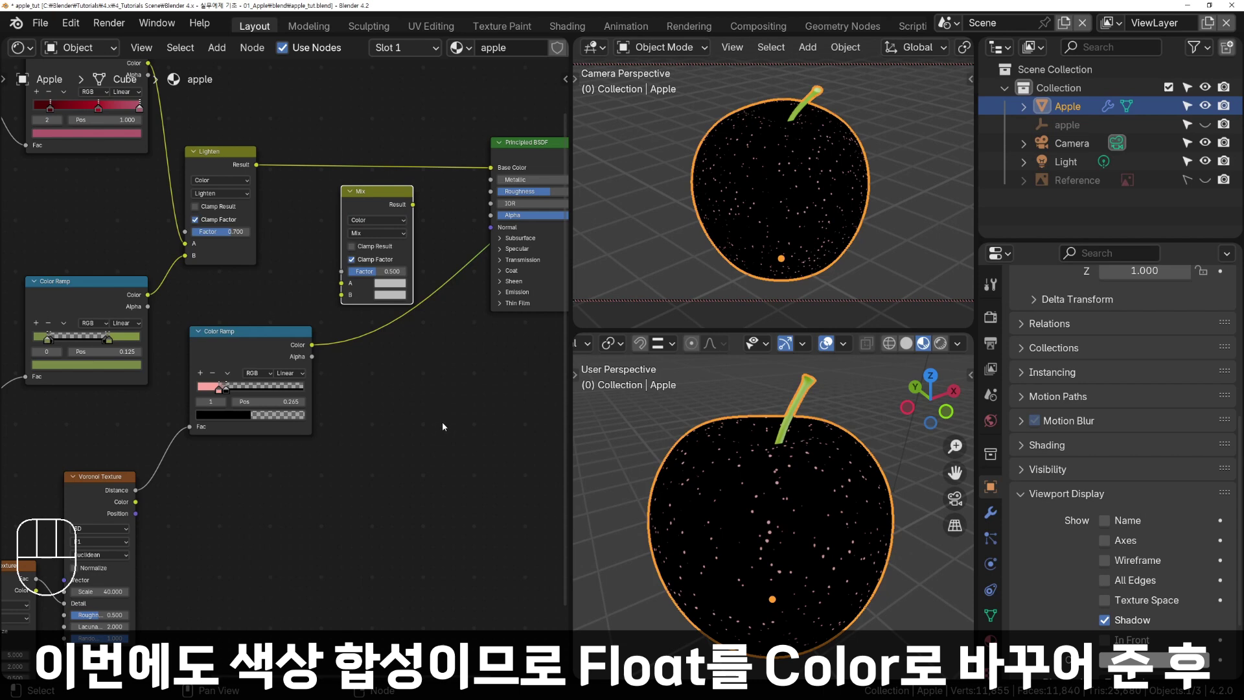
left_click(382, 233)
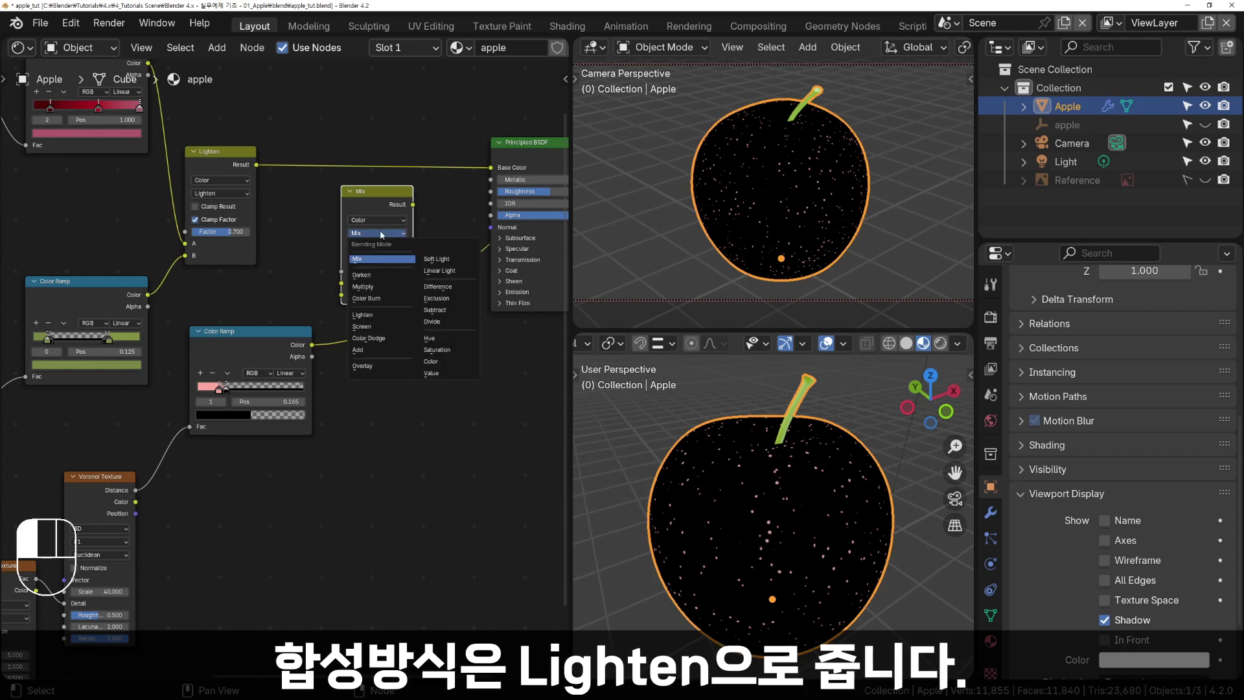
left_click(388, 316)
Connect the first Lighten's Result to input A and the dots' Color Ramp to input B, with Factor 0.115.
left_click_drag(258, 168, 341, 283)
left_click_drag(312, 344, 341, 295)
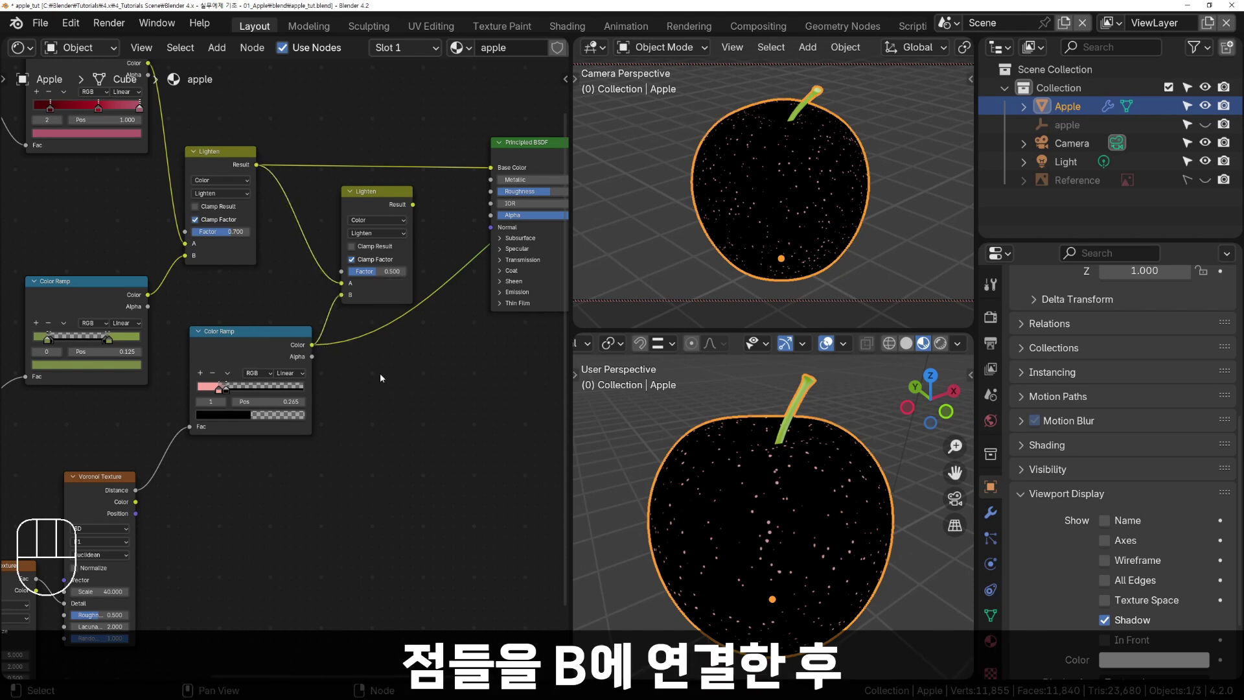
double_click(378, 271)
type(".115")
key("Return")
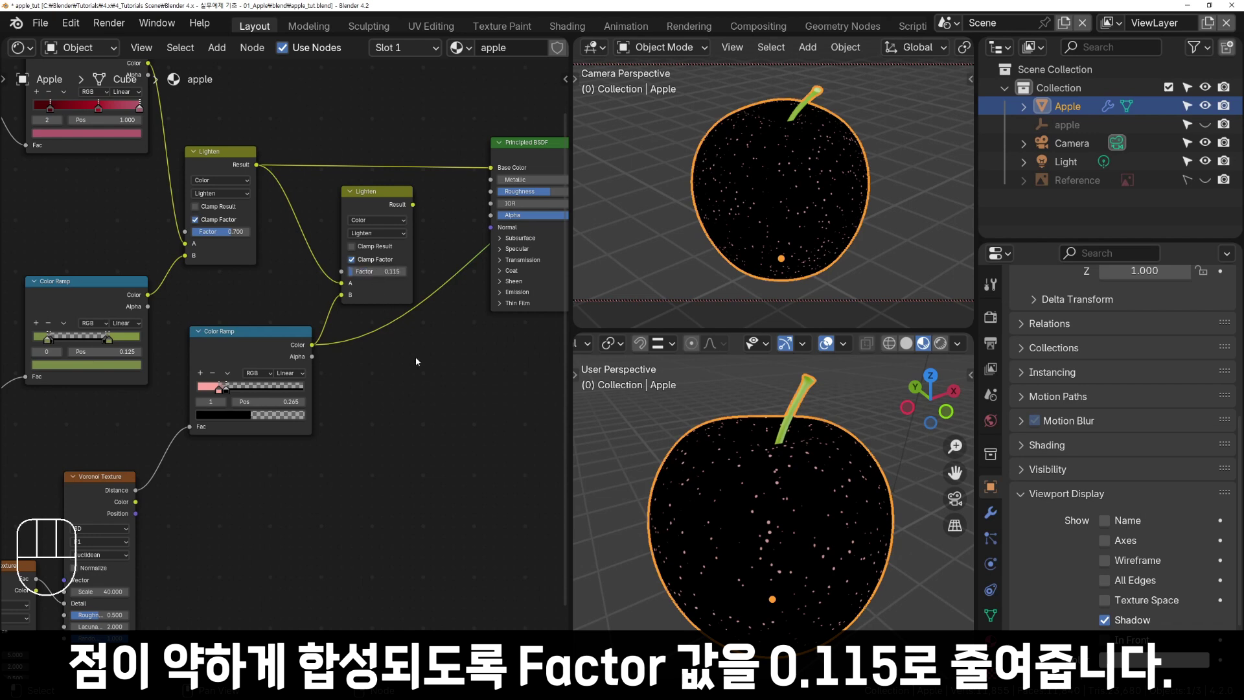
Connect the second Lighten node's Result to Base Color and preview the Principled BSDF on the apple.
left_click_drag(413, 204, 491, 168)
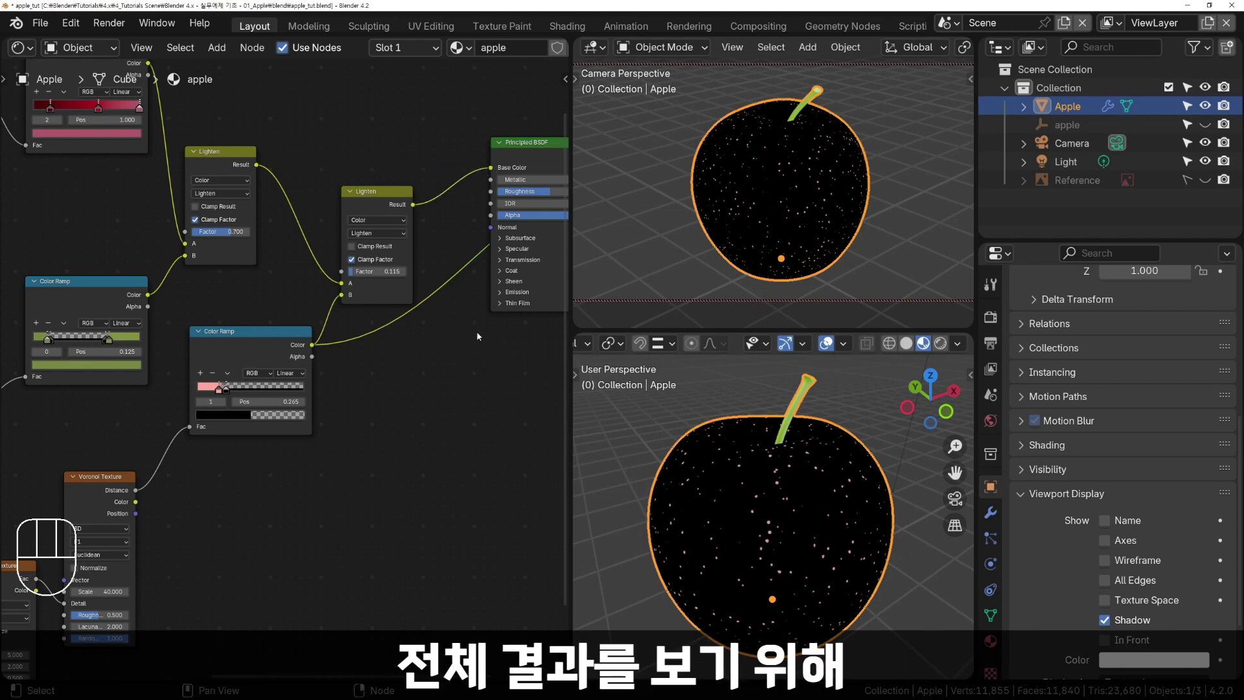
left_click(522, 144, "ctrl+shift")
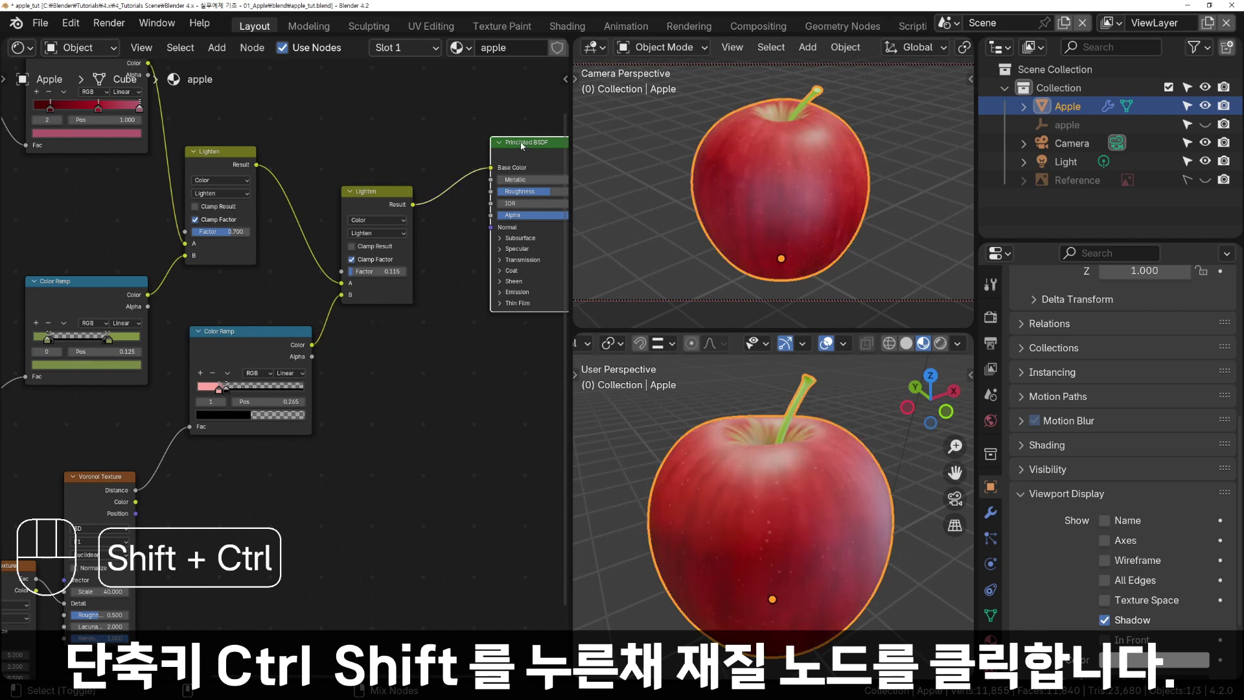
middle_click_drag(456, 393, 408, 379, "shift")
scroll(413, 356, "down", 2)
scroll(405, 382, "down", 1)
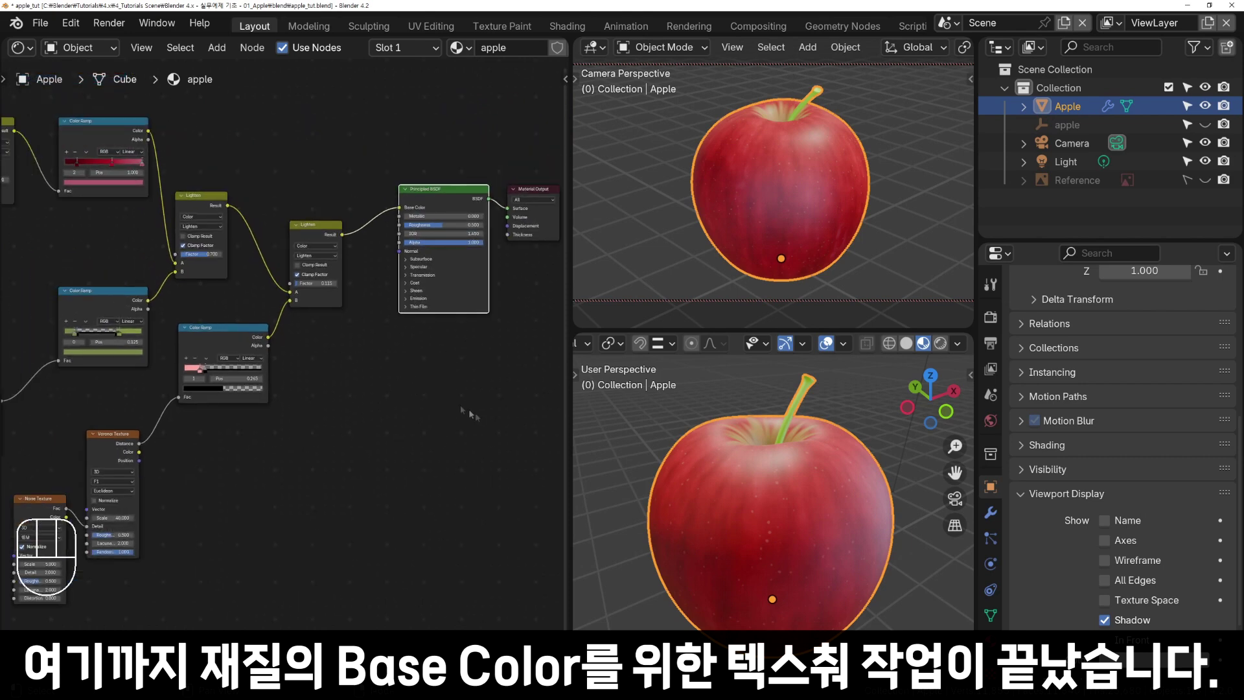
Examine the dotted apple surface up close from different angles.
middle_click_drag(784, 485, 824, 511)
scroll(825, 511, "up", 3)
middle_click_drag(864, 575, 760, 611)
scroll(802, 502, "down", 3)
scroll(731, 607, "up", 3)
scroll(730, 606, "down", 2)
Duplicate the dots' Color Ramp and place the copy just below the original.
scroll(327, 540, "down", 8)
middle_click_drag(324, 542, 410, 506, "shift")
scroll(411, 507, "up", 1)
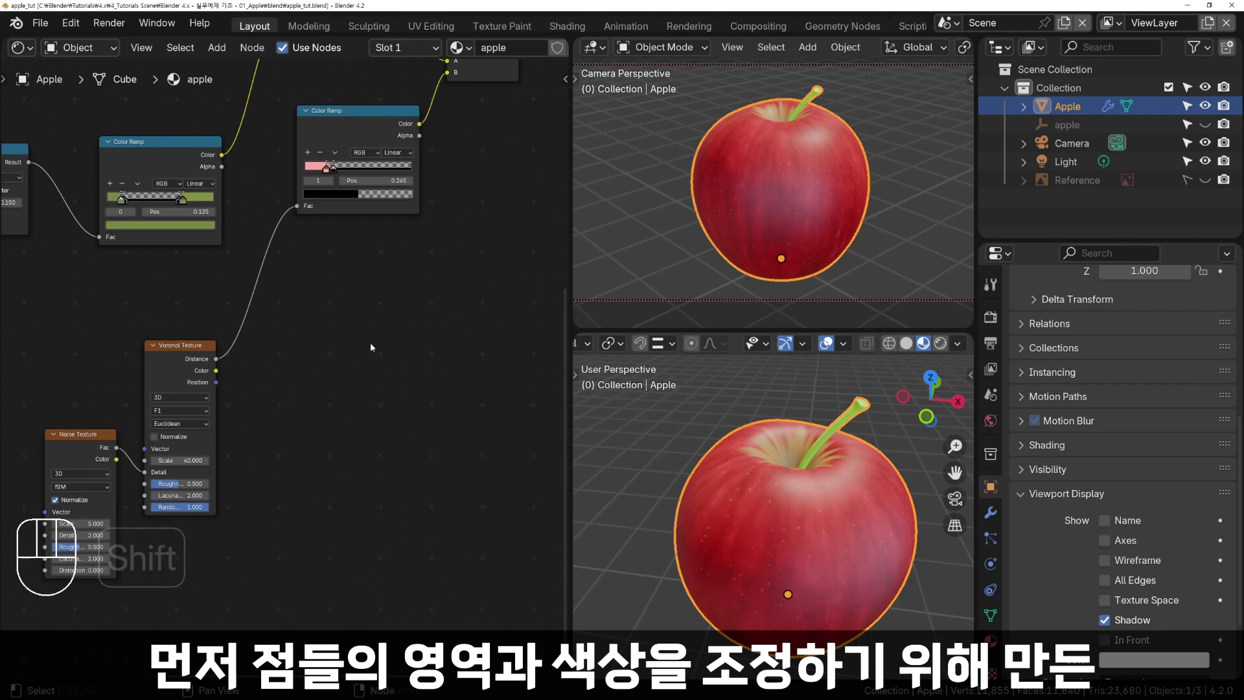
left_click(350, 95)
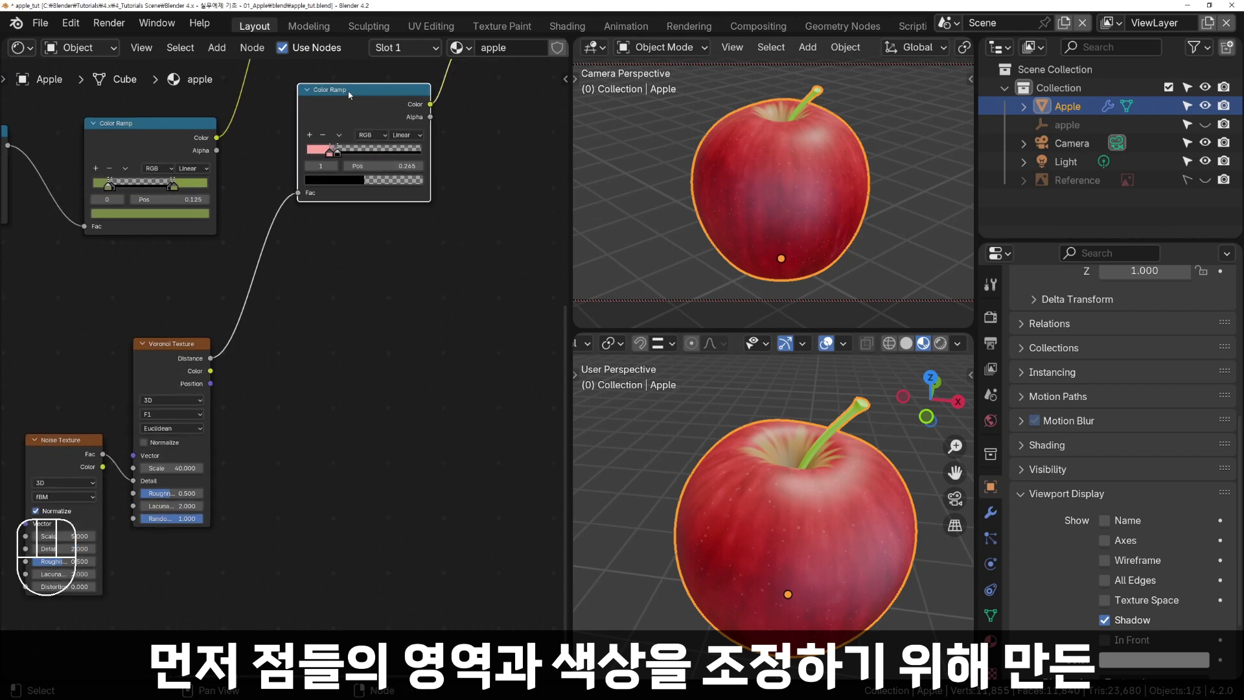
key("shift+d")
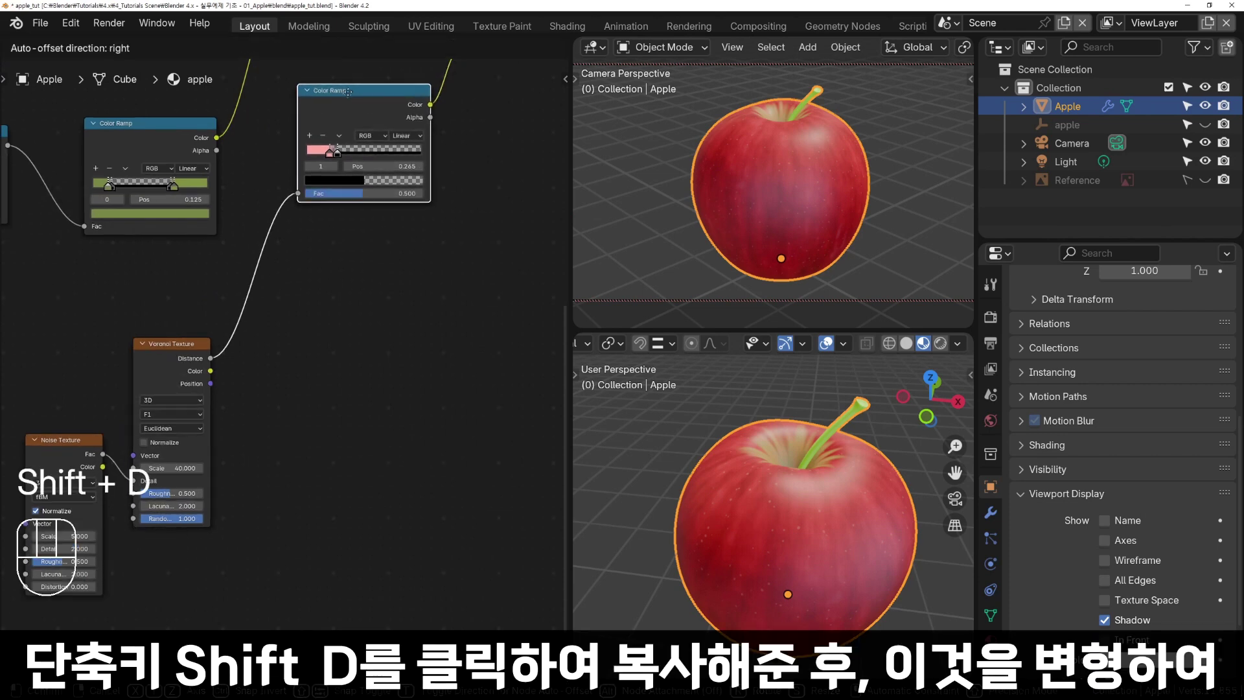
left_click(351, 279)
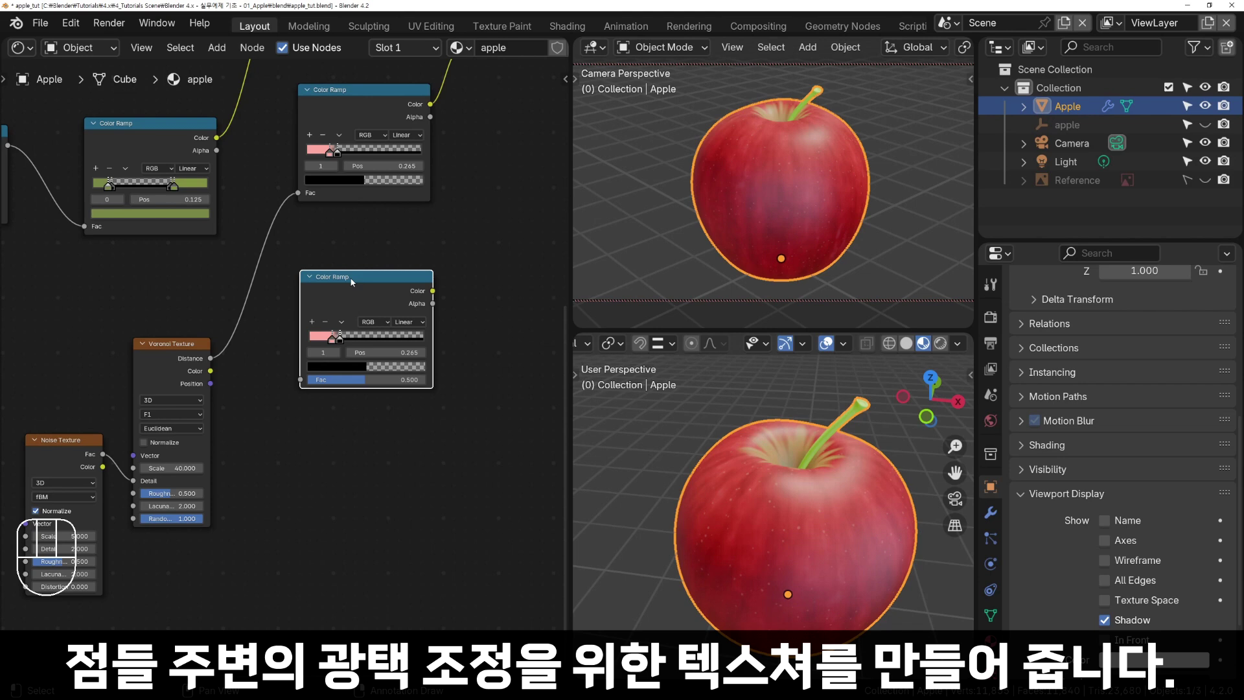
Change the pink stop of the duplicated Color Ramp to white.
left_click(331, 338)
left_click(329, 366)
left_click_drag(368, 326, 279, 333)
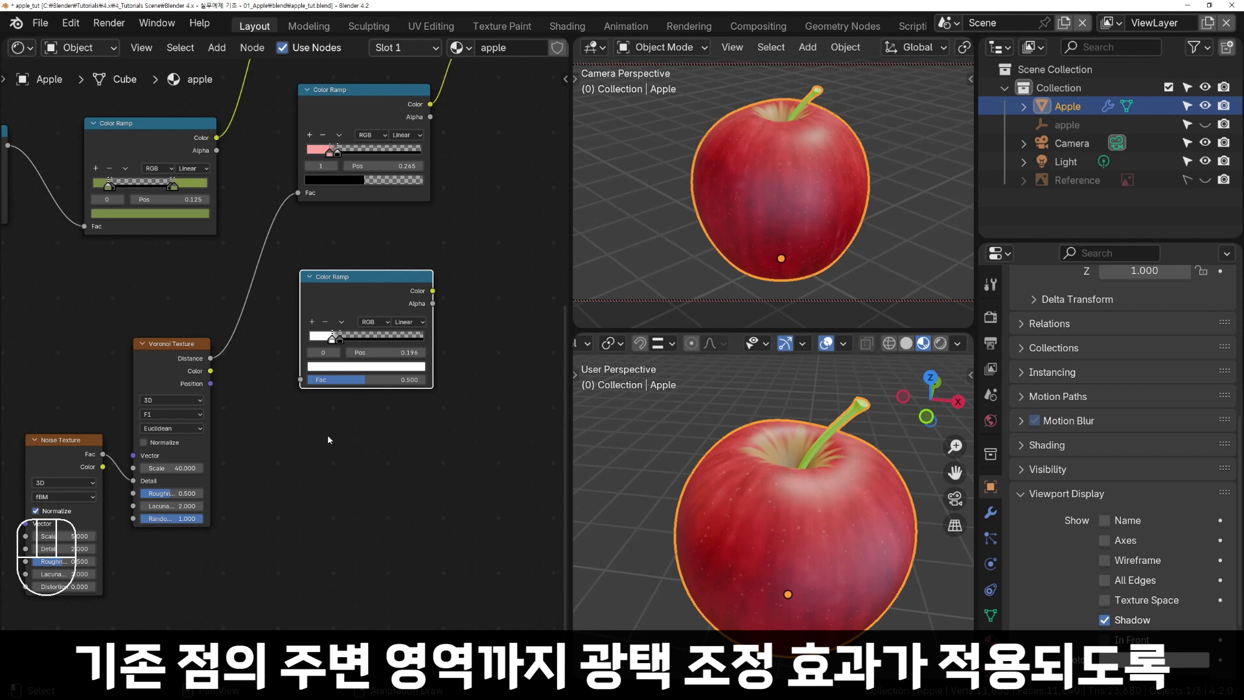
Set the copied ramp's black stop to position 0.556 with Alpha 1, and feed the ramp from the Voronoi's Distance.
left_click_drag(340, 340, 376, 347)
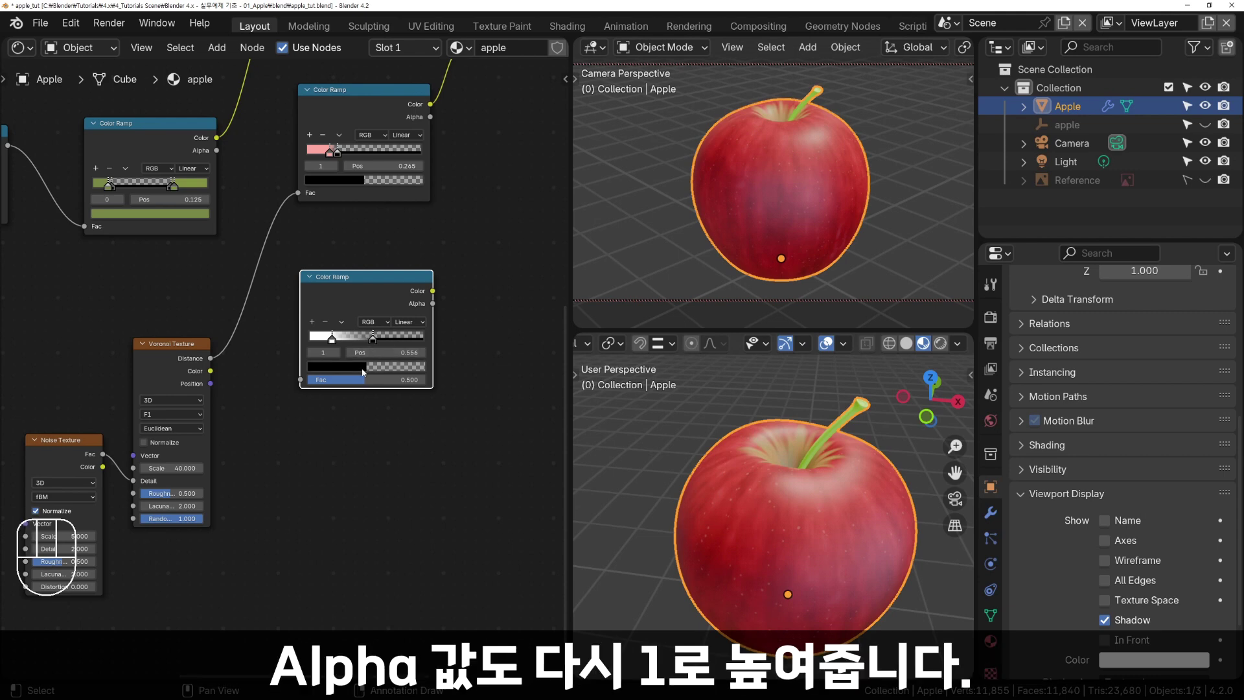
left_click(362, 370)
left_click_drag(327, 351, 407, 353)
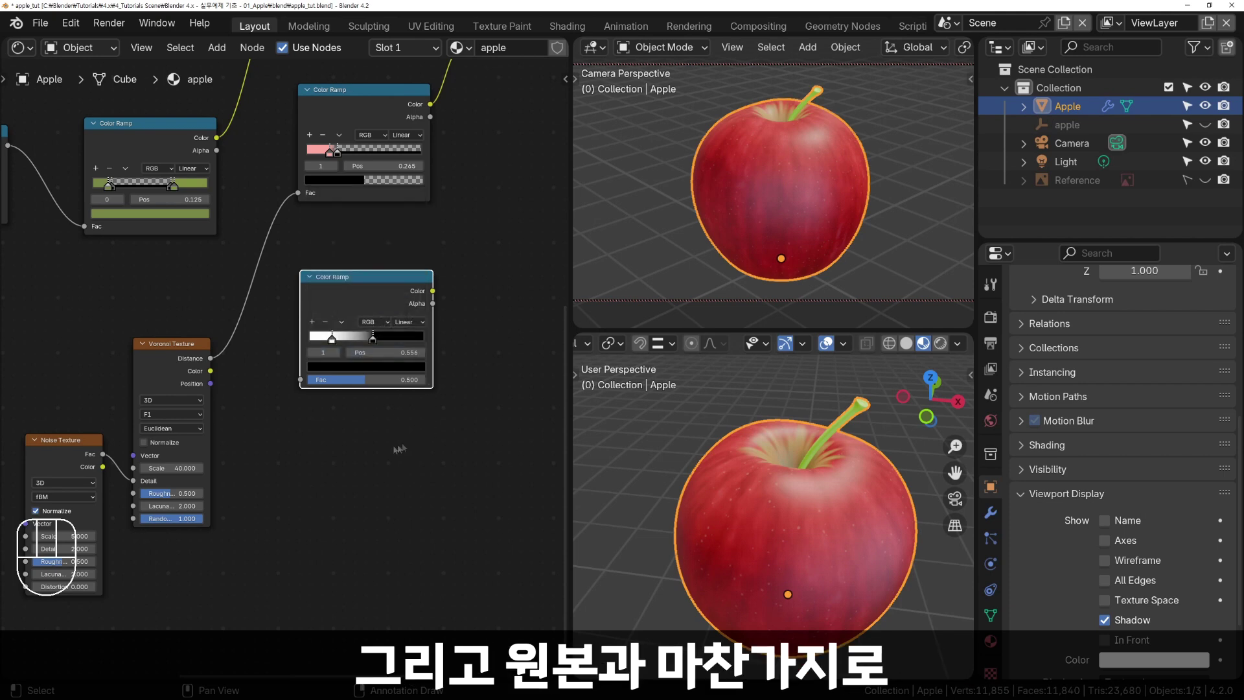
left_click_drag(210, 358, 299, 383)
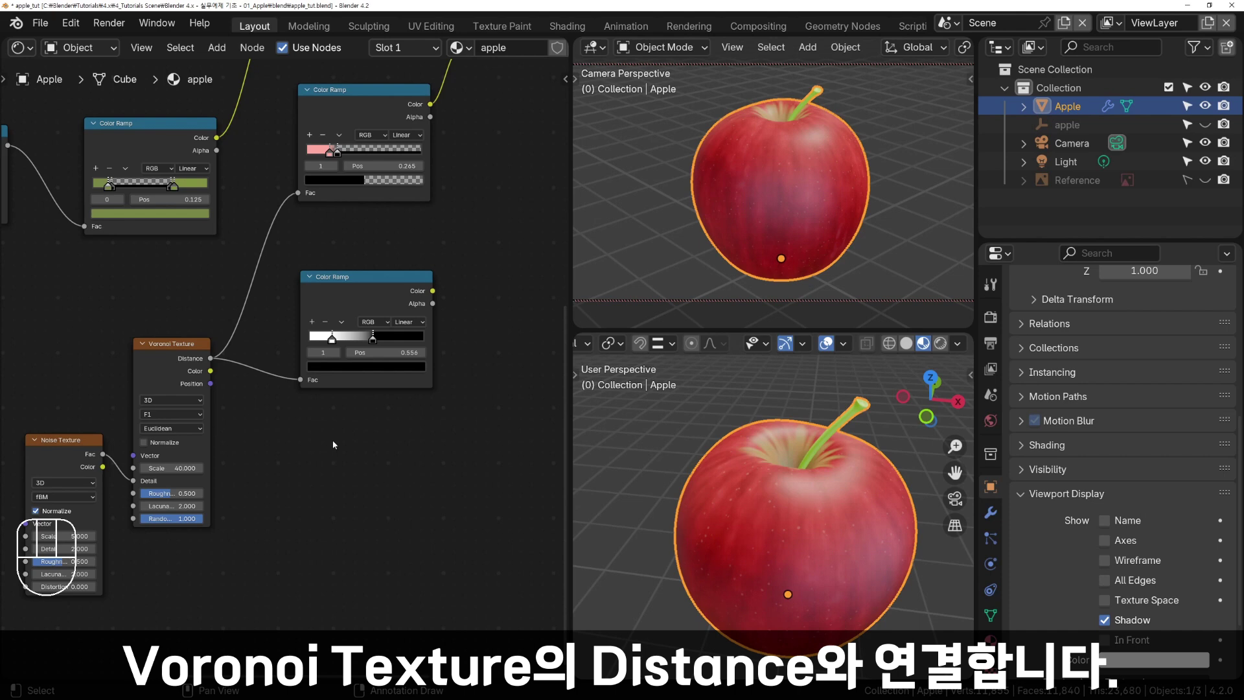
Move the dot nodes below the green pattern's nodes and shift all texture nodes away from the Principled BSDF.
scroll(333, 445, "down", 8)
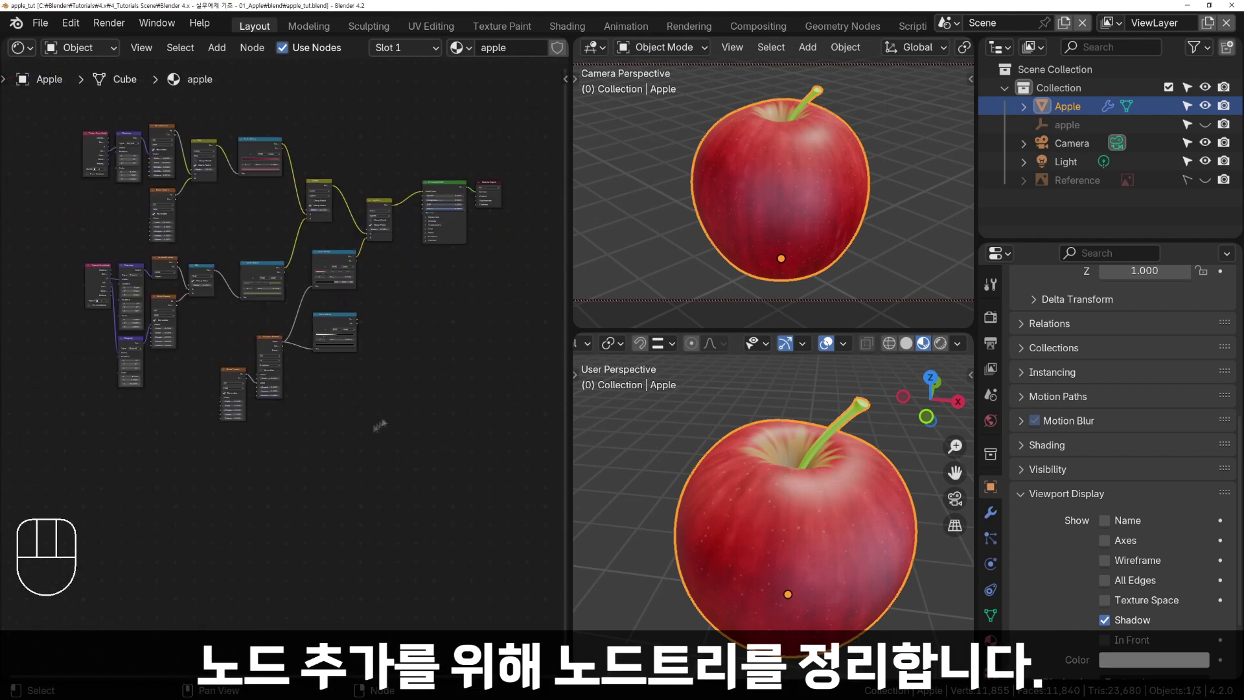
left_click(337, 257, "shift")
left_click_drag(338, 257, 267, 347)
left_click_drag(51, 111, 412, 544)
key("g")
left_click(308, 192)
Shift the red pattern's texture nodes away from their Color Ramp to open up space in the tree.
middle_click_drag(314, 354, 386, 344, "shift")
scroll(396, 363, "down", 2)
left_click_drag(56, 104, 227, 207)
left_click_drag(206, 144, 178, 145)
left_click_drag(272, 329, 274, 342)
scroll(306, 428, "up", 2)
middle_click_drag(317, 348, 345, 425)
Line up the red Color Ramp and both Lighten nodes in the top row of the node tree.
left_click_drag(344, 193, 337, 142)
left_click_drag(414, 216, 386, 142)
left_click_drag(417, 199, 283, 146)
left_click_drag(337, 140, 334, 119)
left_click(384, 119)
left_click_drag(383, 119, 381, 114)
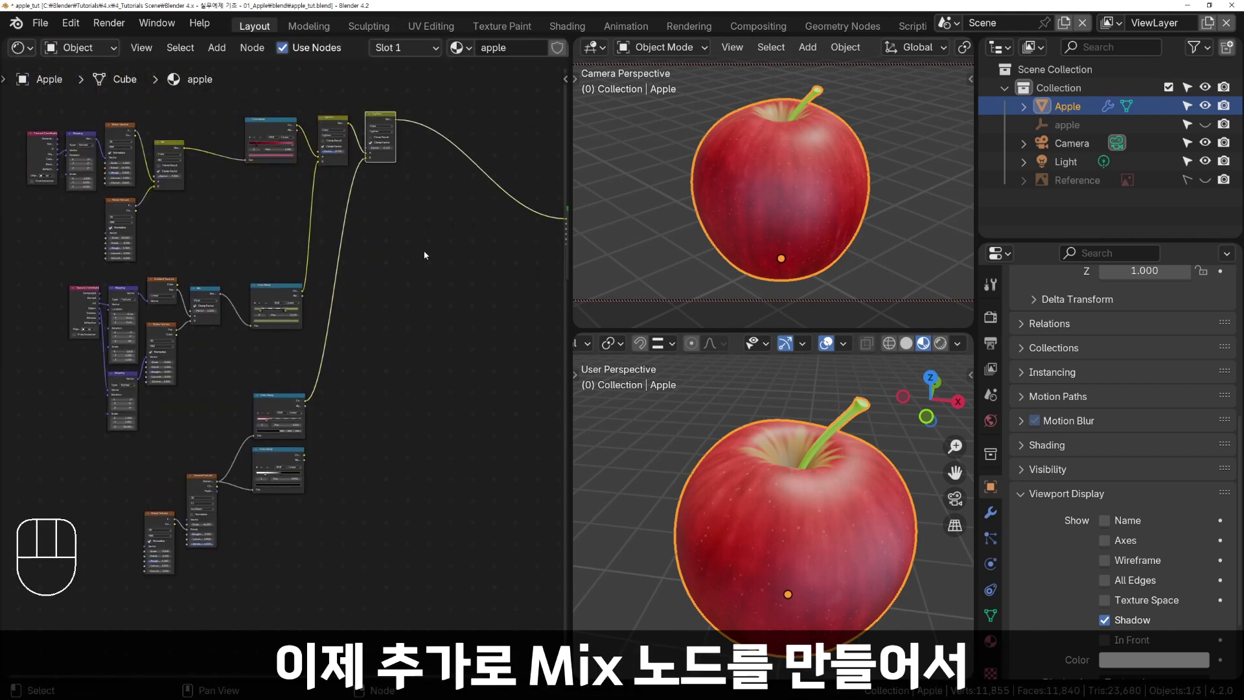
Add a Float Mix node, connecting the red pattern's noise Mix to A and the black-and-white dots' Color Ramp to B.
key("shift+a")
mouse_move(425, 249)
left_click(486, 419)
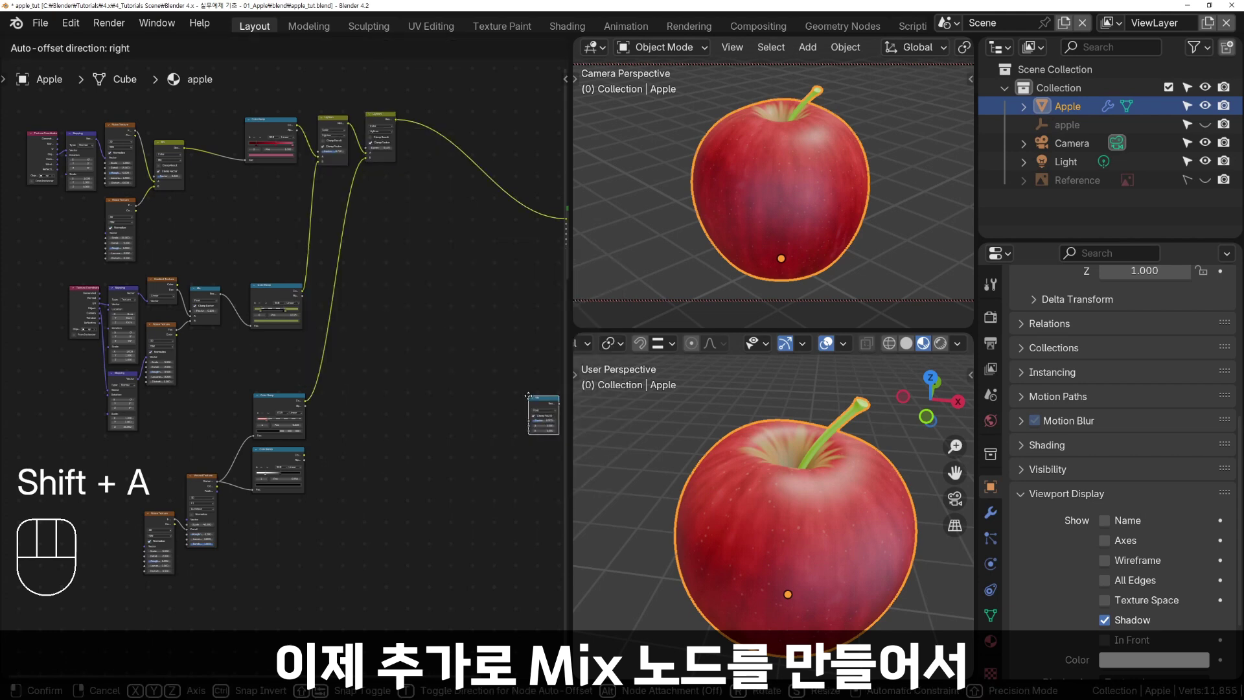
left_click(424, 310)
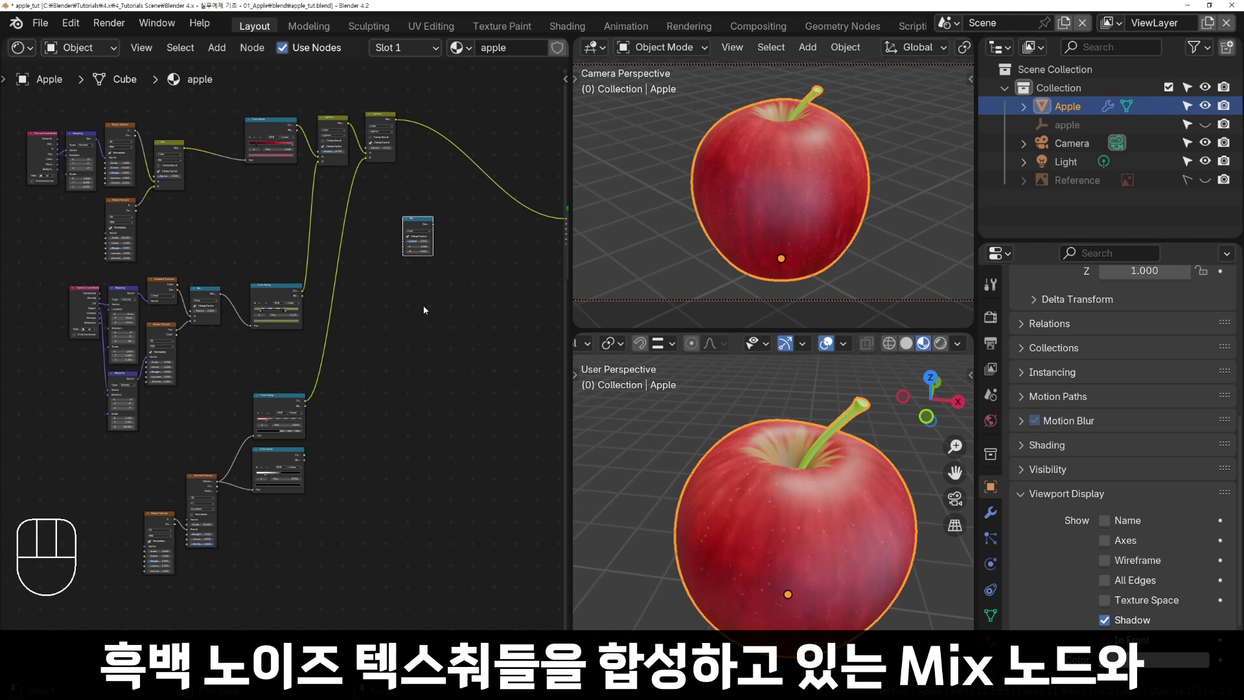
left_click_drag(185, 149, 404, 247)
left_click_drag(307, 456, 404, 251)
Set the new Float Mix node's Factor to 0.7.
scroll(482, 383, "up", 2)
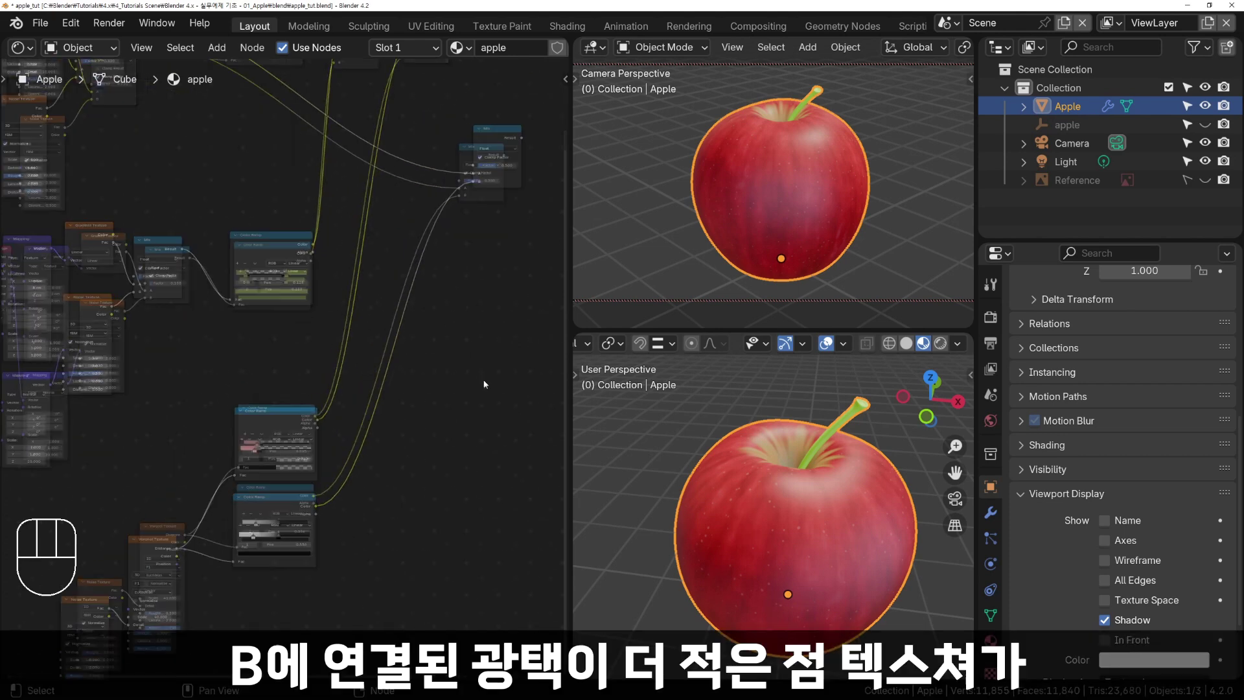
middle_click_drag(482, 383, 381, 483, "shift")
scroll(349, 430, "up", 14)
left_click(380, 324)
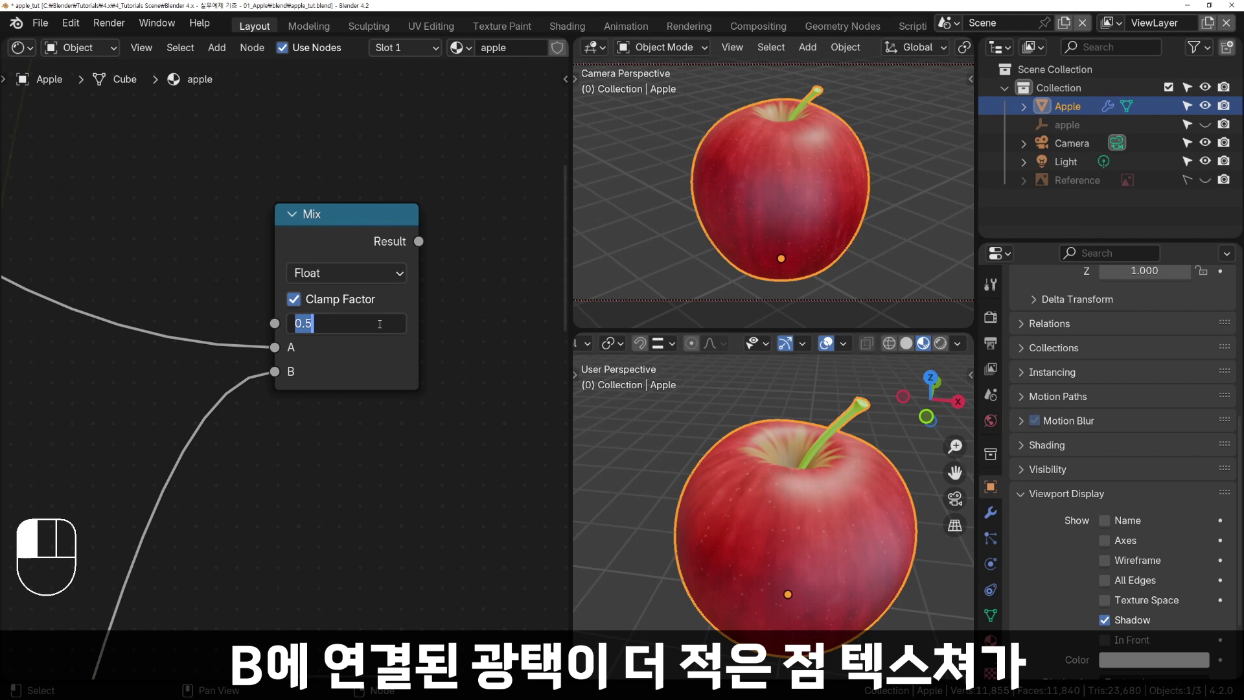
type("0.7")
key("Return")
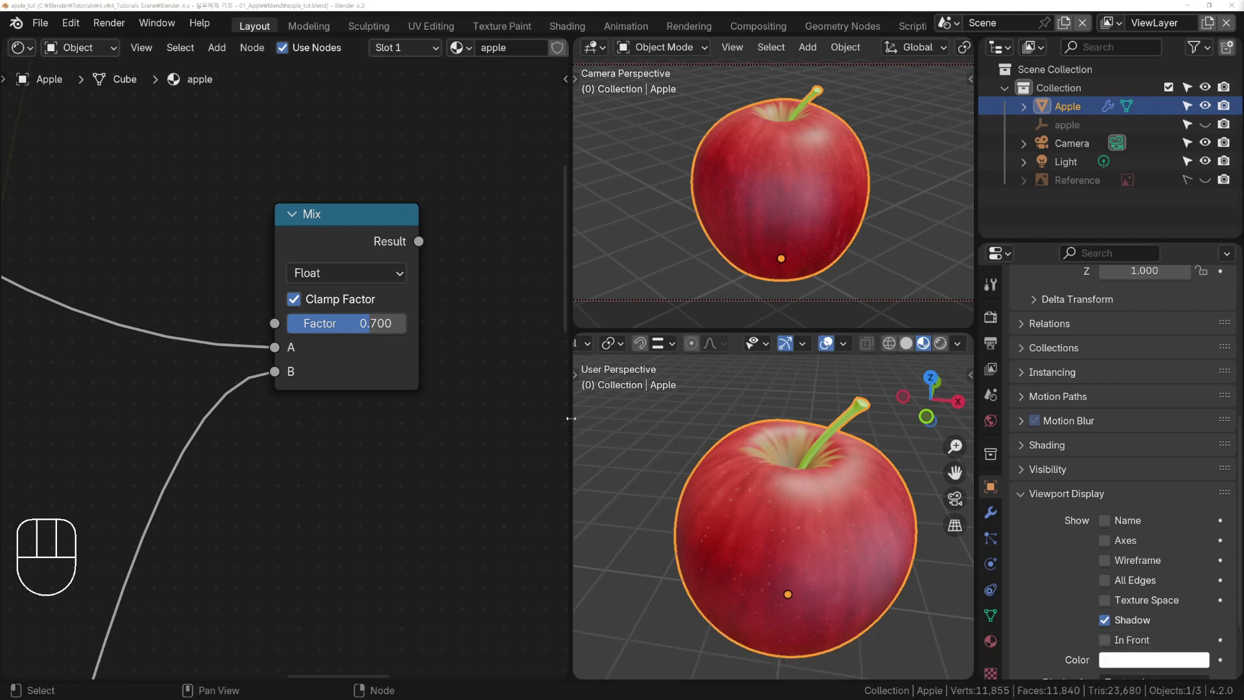
Widen the node editor area at the expense of the 3D viewports.
left_click_drag(570, 423, 634, 423)
scroll(324, 388, "down", 7)
middle_click_drag(360, 499, 443, 370)
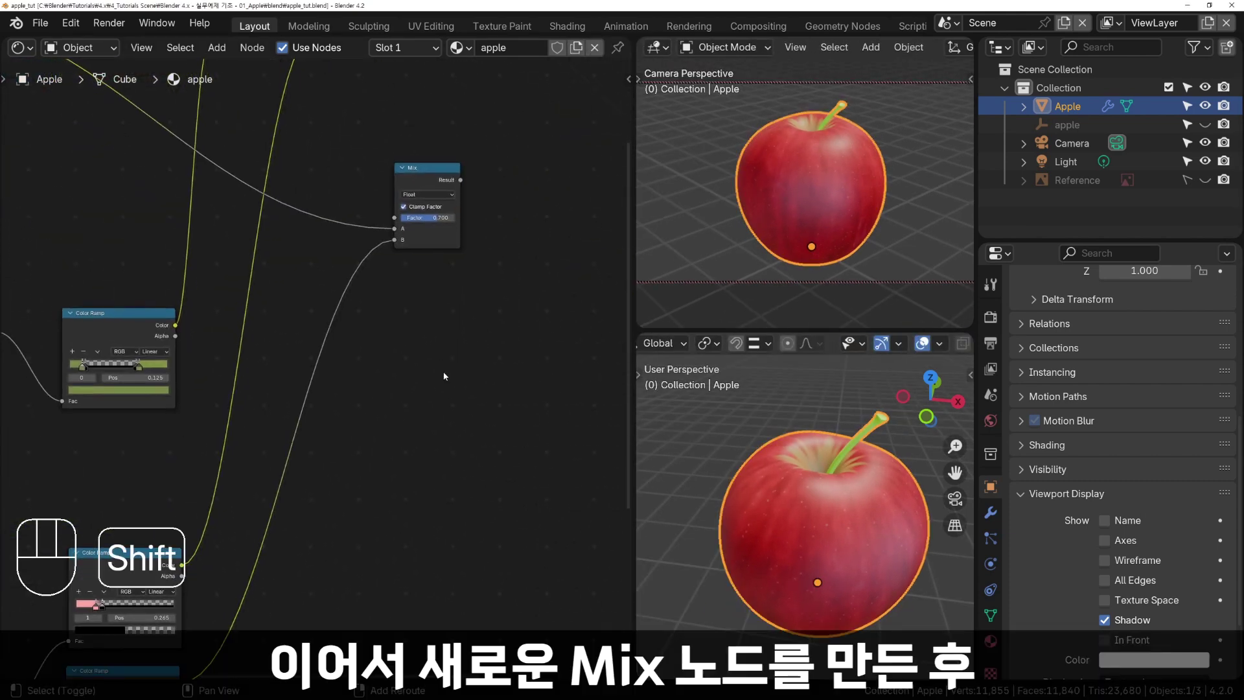
Add another Float Mix node, connecting the previous Mix's Result to A and the green Color Ramp's Color to B.
key("shift+a")
mouse_move(445, 376)
left_click(511, 519)
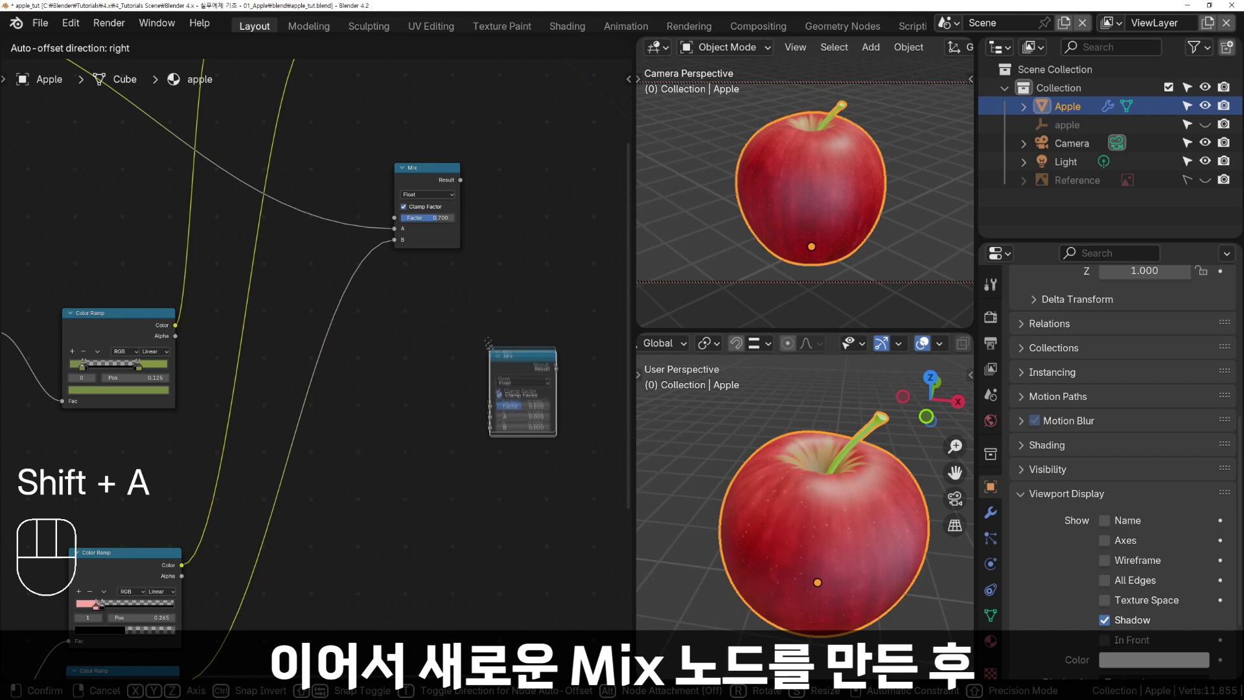
left_click(485, 295)
left_click_drag(460, 180, 486, 359)
left_click_drag(174, 324, 502, 368)
left_click_drag(537, 297, 537, 250)
Set the second gloss Mix node's Factor to 0.7.
left_click(547, 302)
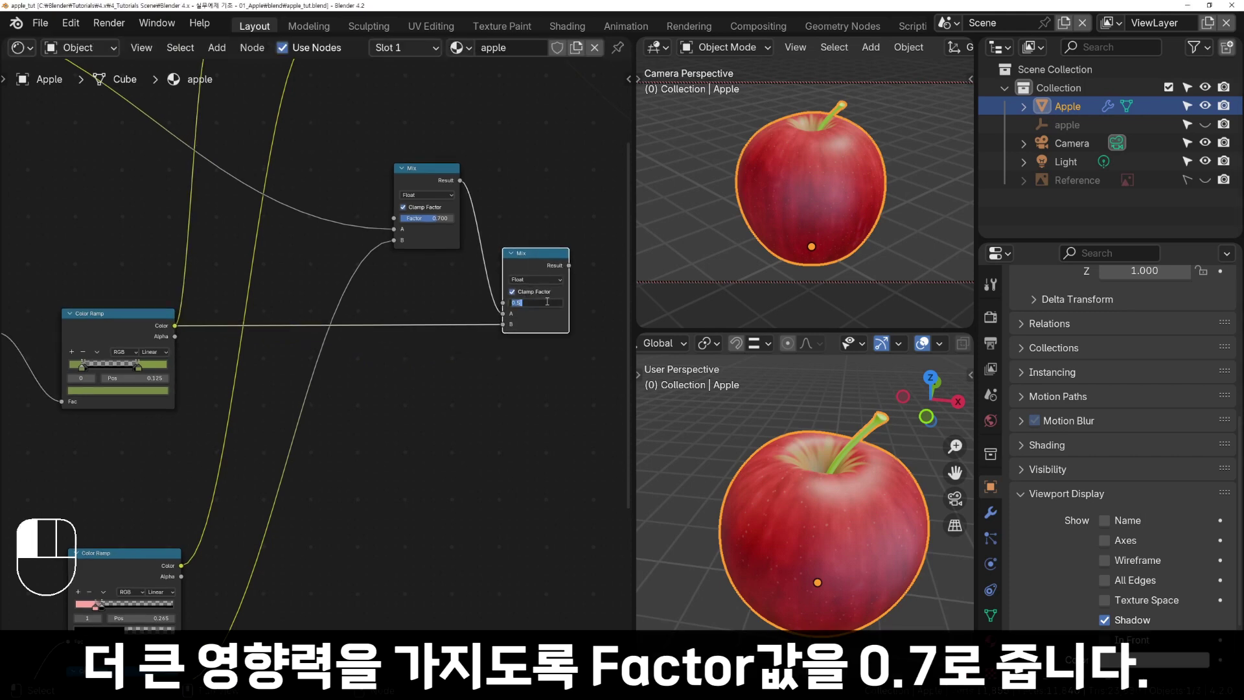
key("BackSpace")
type(".7")
key("Return")
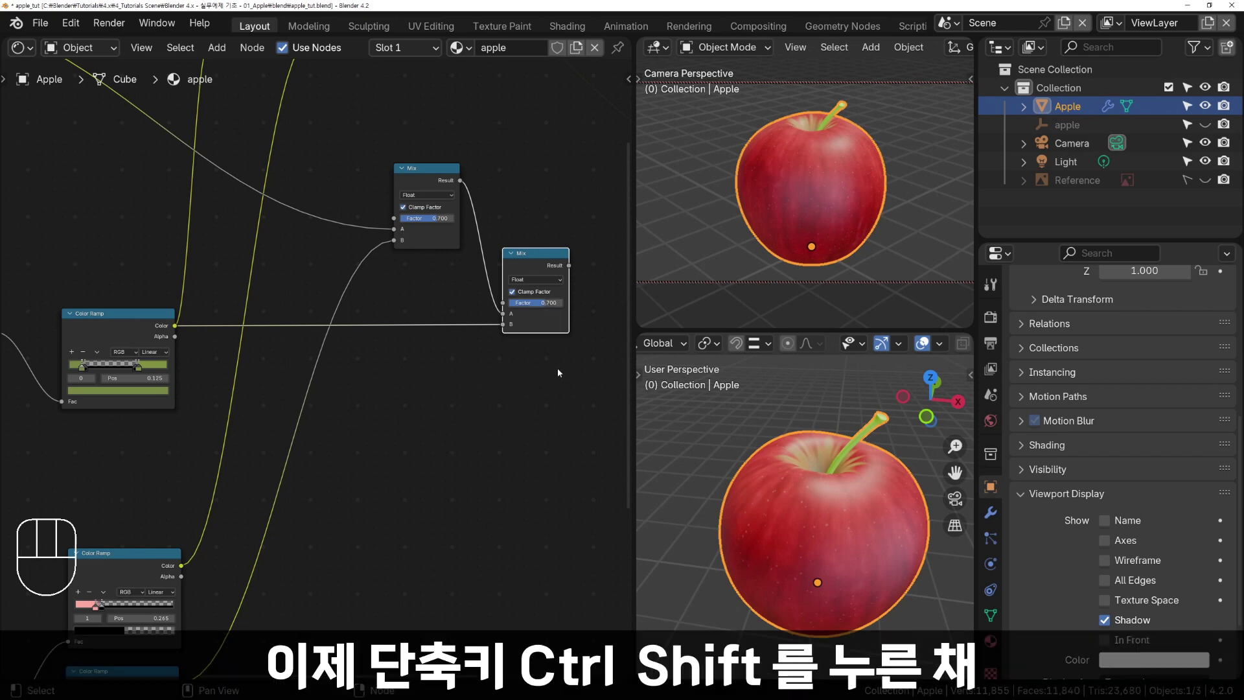
Preview the second gloss Mix node's output directly on the apple and save the file.
left_click(534, 255, "ctrl+shift")
left_click(547, 314)
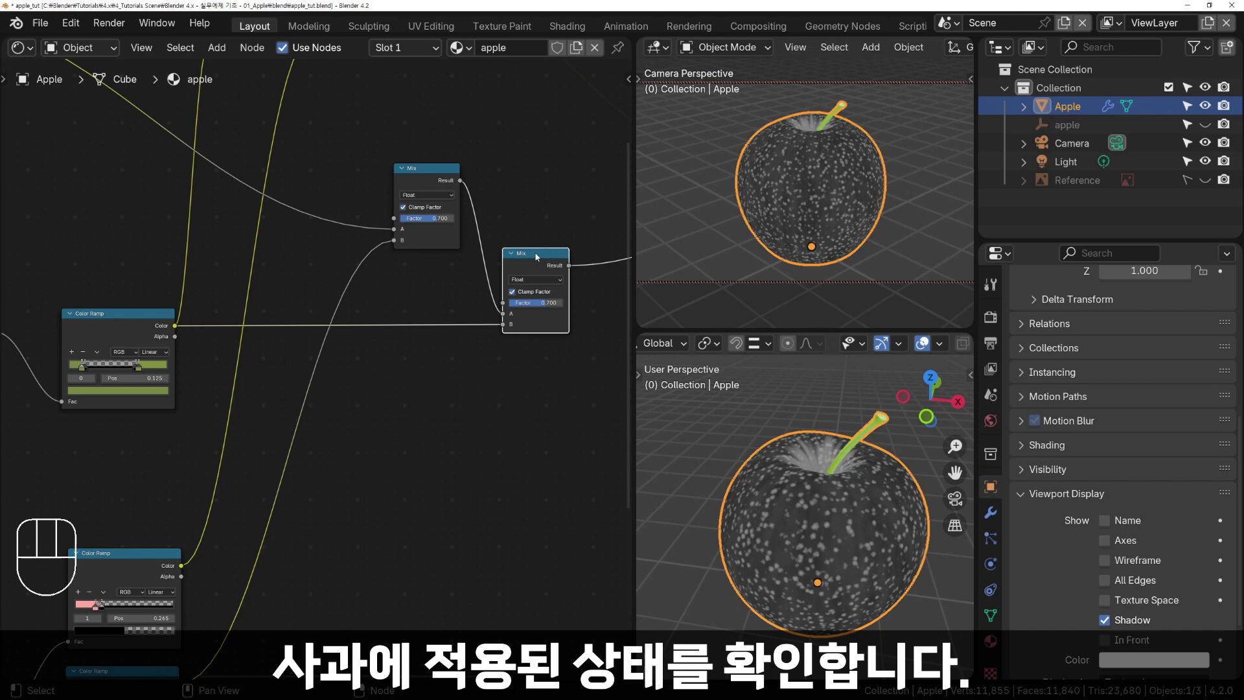
key("ctrl+s")
Reconnect the Principled BSDF to the Material Output's Surface and link the last Mix's Result to the shader's Roughness.
scroll(534, 255, "down", 5)
middle_click_drag(533, 256, 283, 339)
scroll(283, 339, "up", 6)
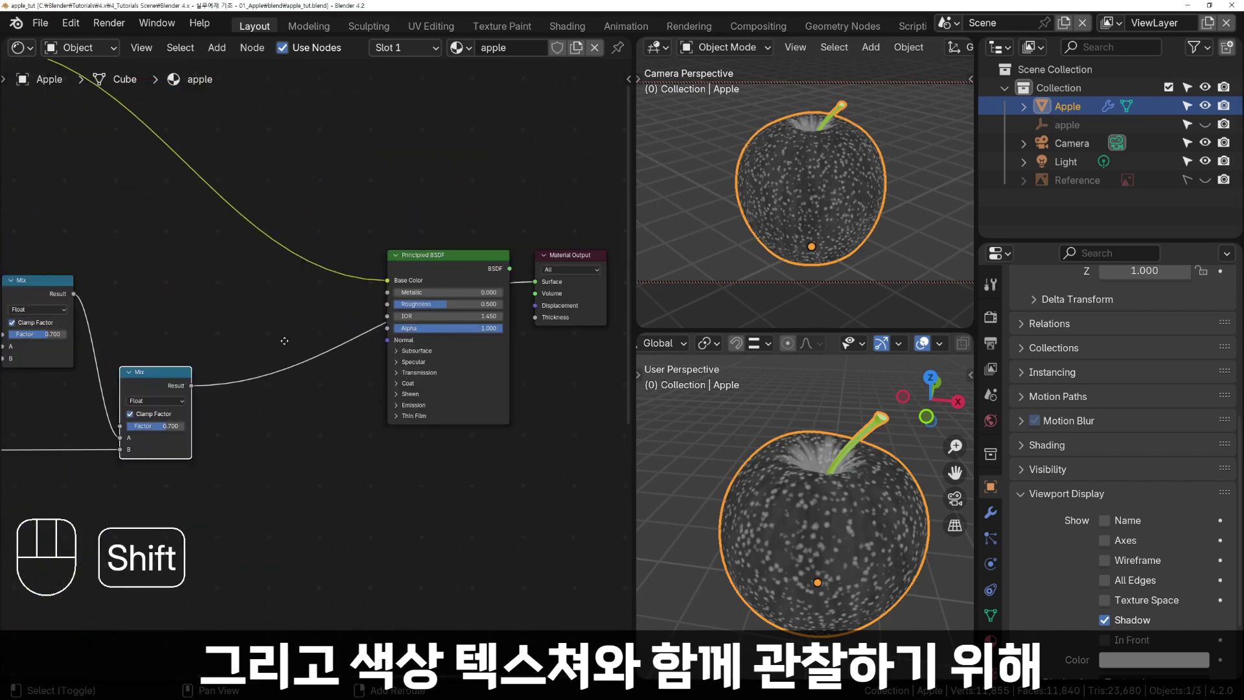
left_click(451, 277, "ctrl+shift")
left_click_drag(190, 386, 388, 305)
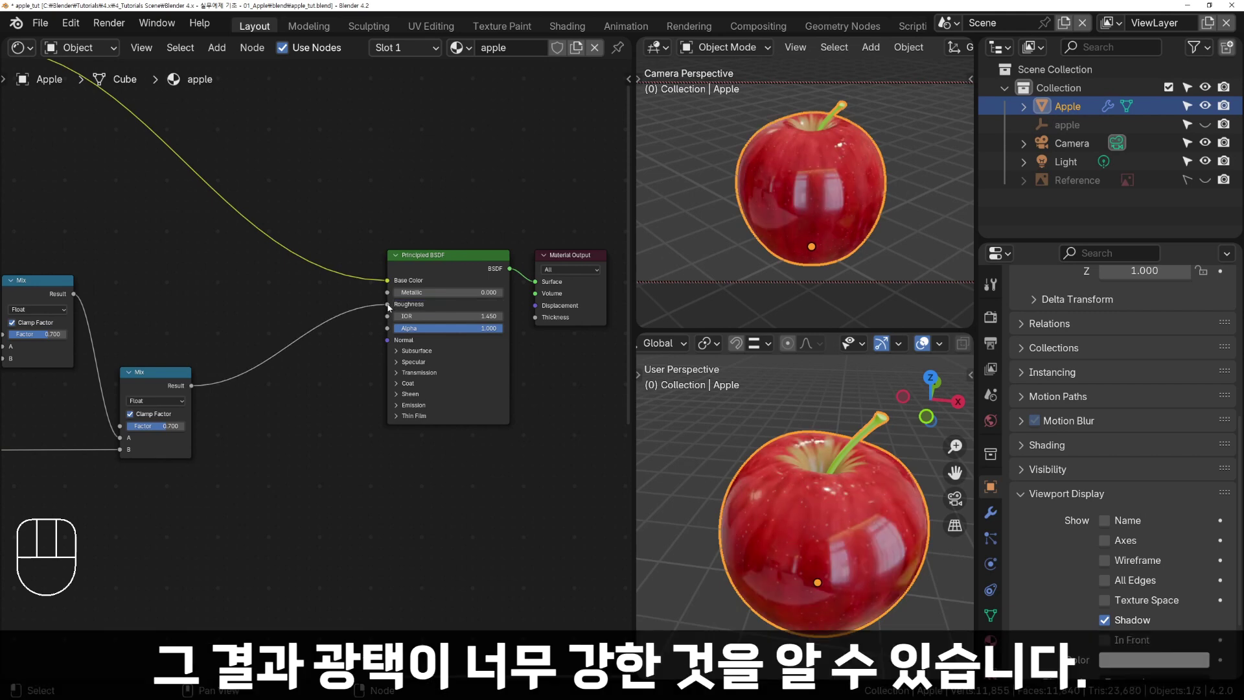
Insert a Map Range node on the link between the last Mix and the Principled BSDF's Roughness.
key("shift+a")
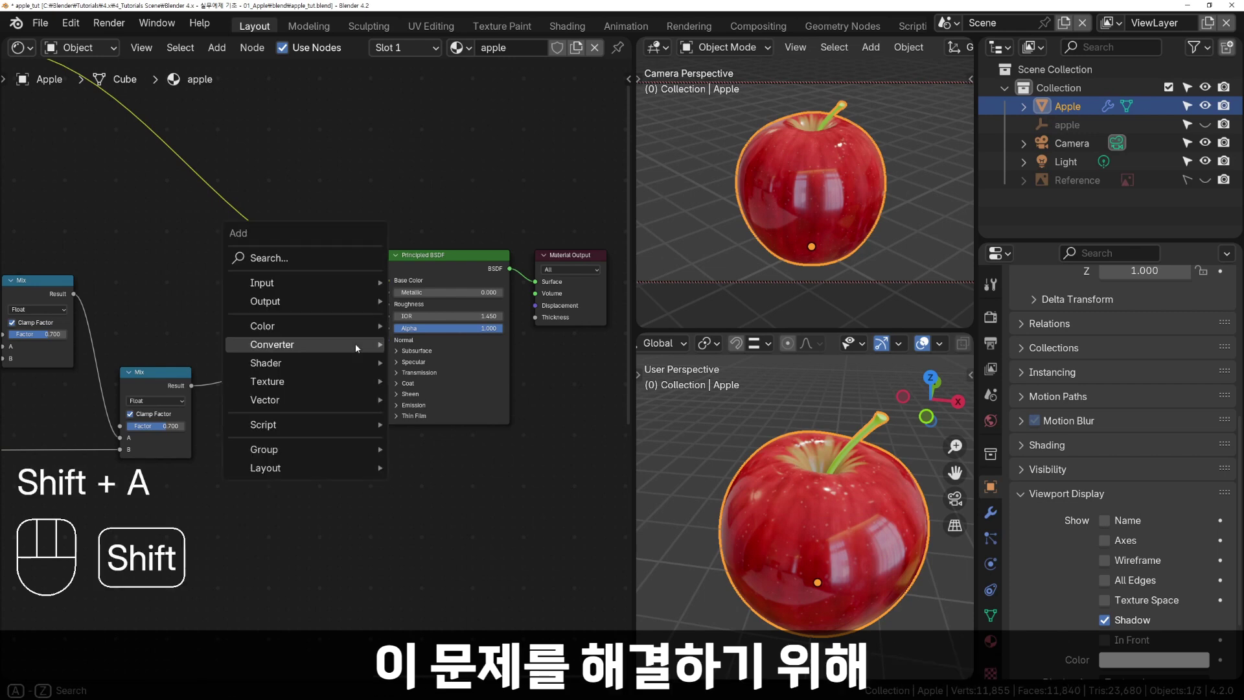
mouse_move(355, 343)
left_click(418, 454)
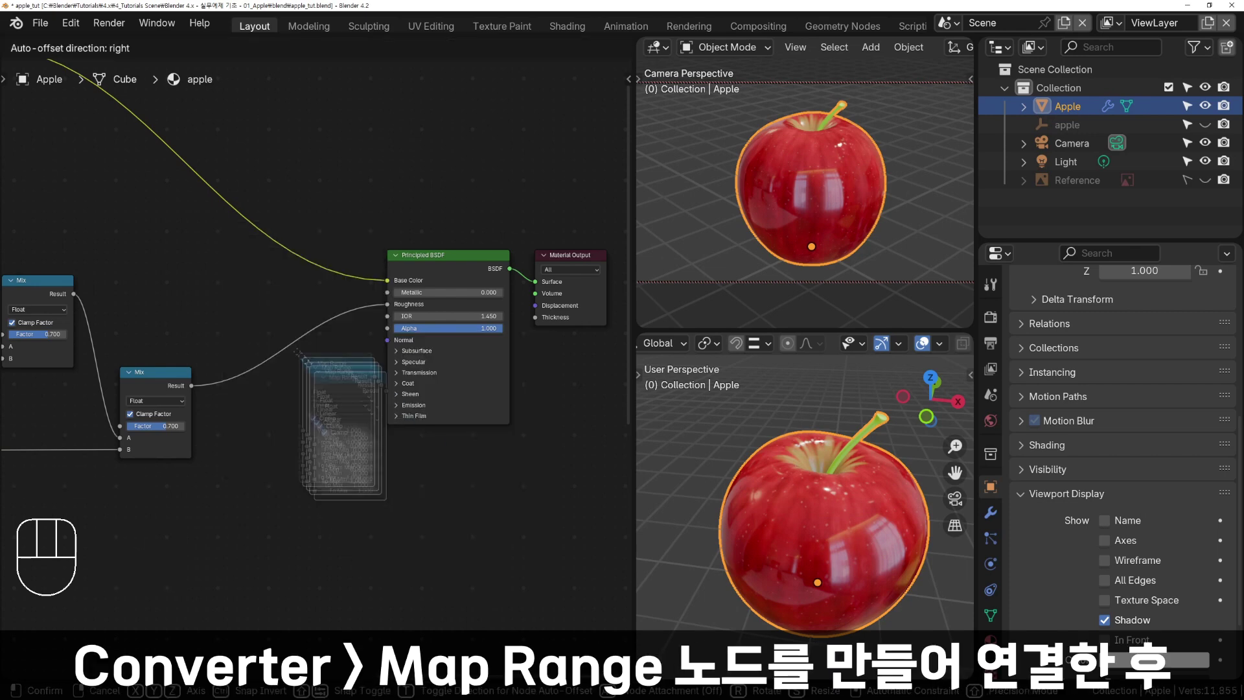
left_click(247, 296)
Set the Map Range node's To Min to 0.2 and To Max to 1.3.
left_click(293, 406)
type(".2")
key("Return")
left_click(294, 414)
type("1.3")
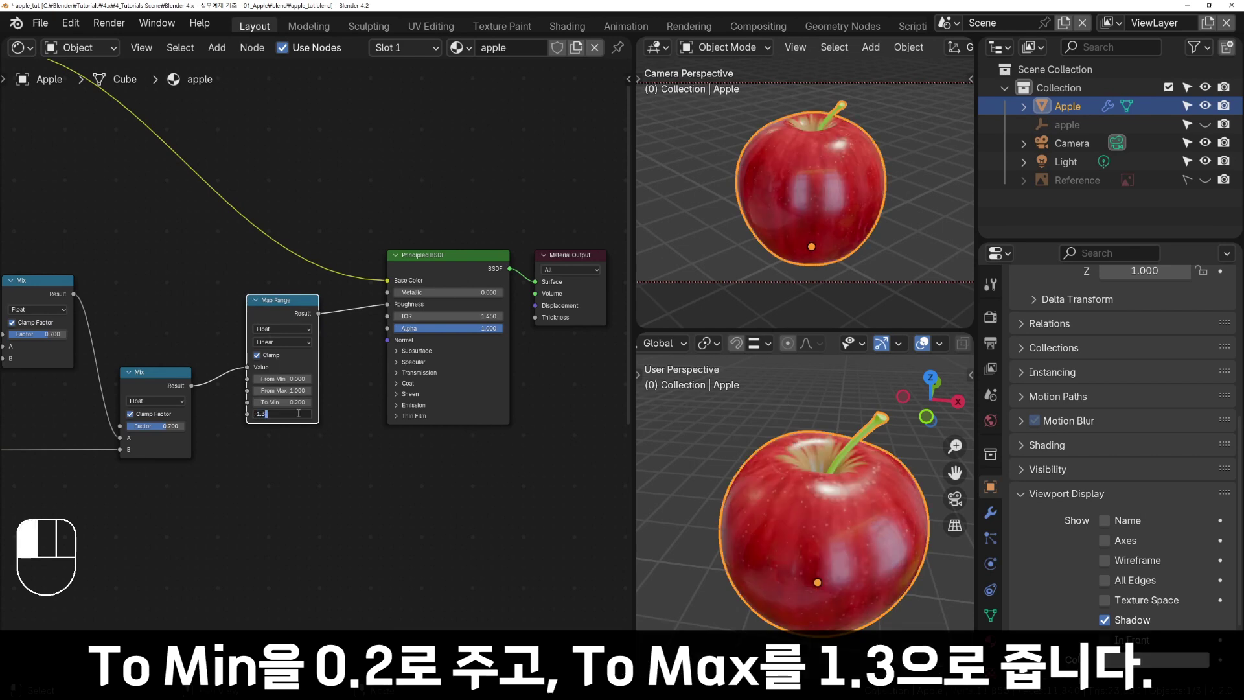
key("Return")
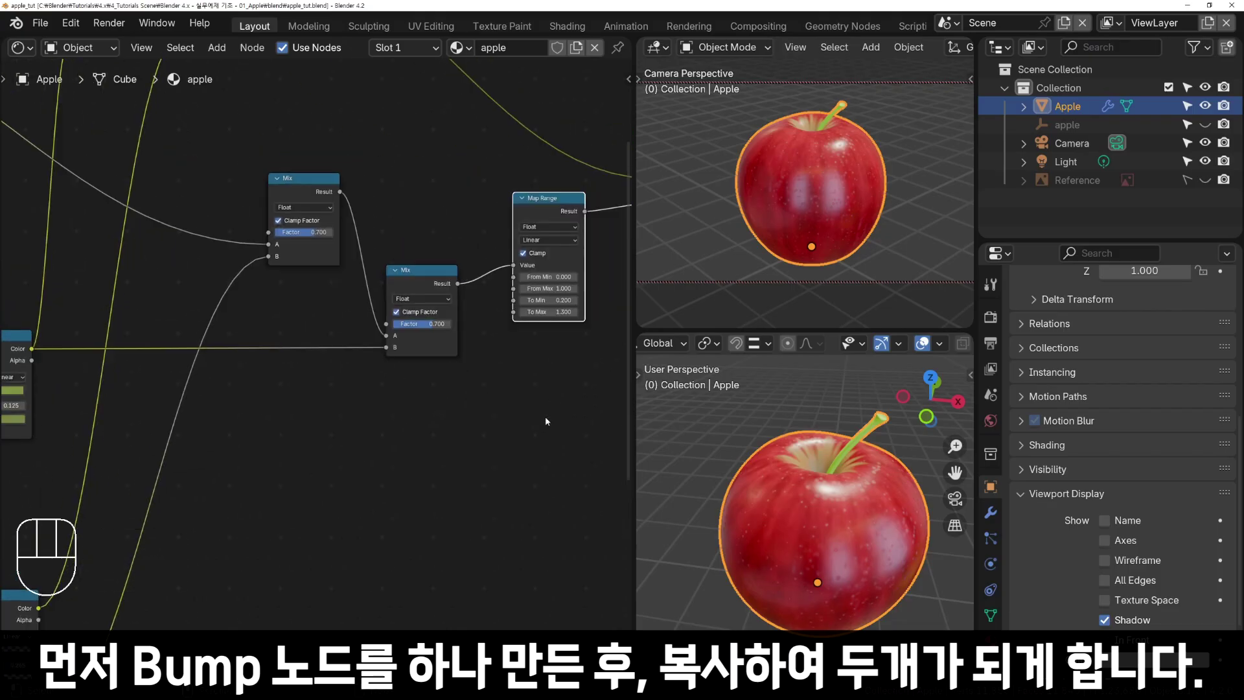
Add a Bump node below the gloss Mix nodes and place a duplicate of it underneath.
key("shift+a")
mouse_move(545, 417)
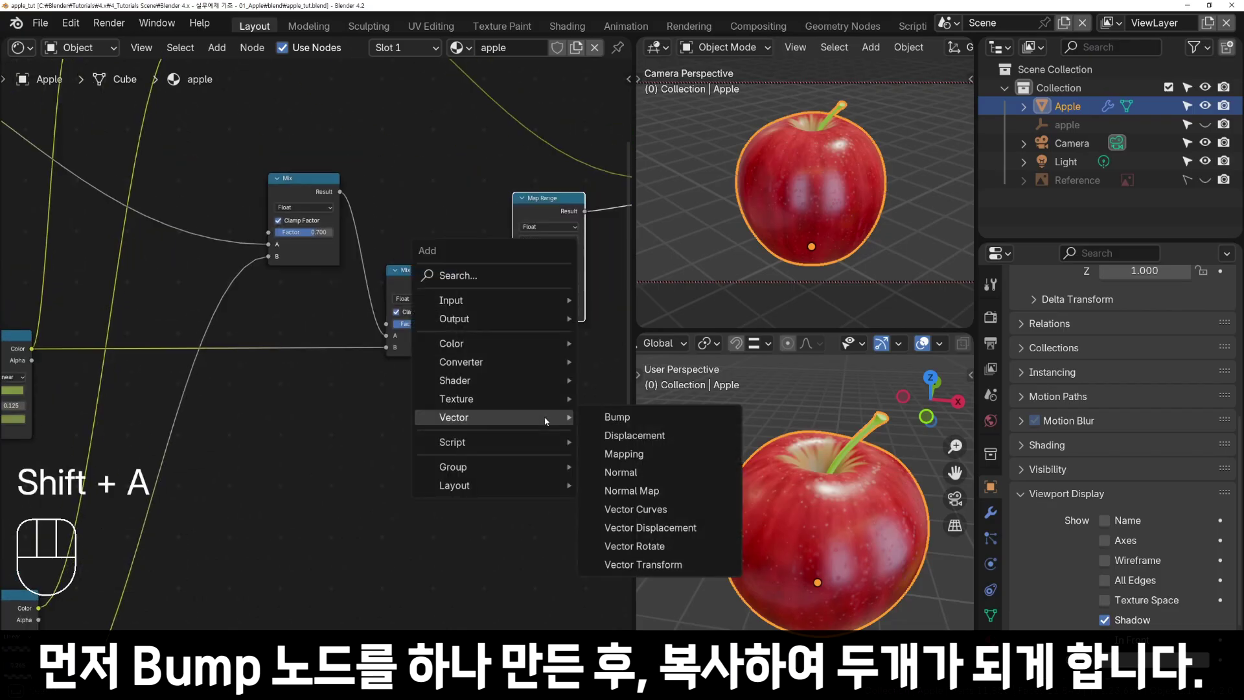
left_click(617, 417)
left_click(385, 396)
key("shift+d")
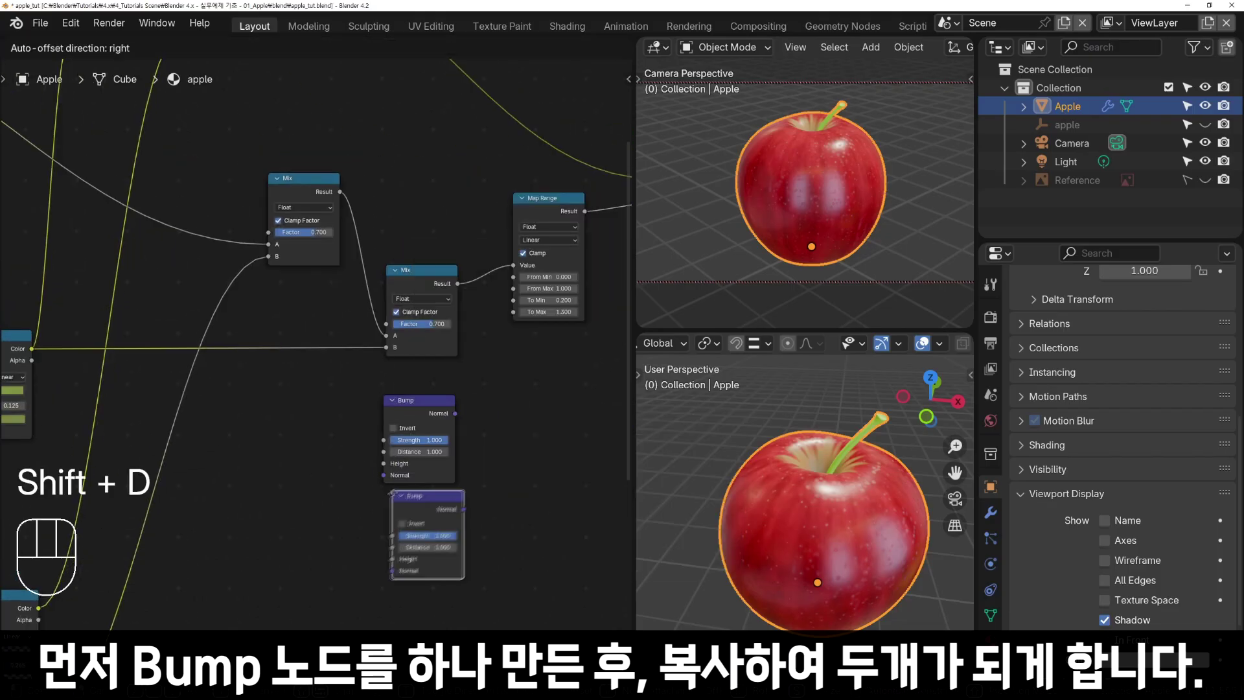
left_click(383, 512)
Connect the red pattern's noise Mix to the upper Bump's Height and the pink dots' Color Ramp Alpha to the lower Bump's Height.
scroll(305, 389, "down", 2)
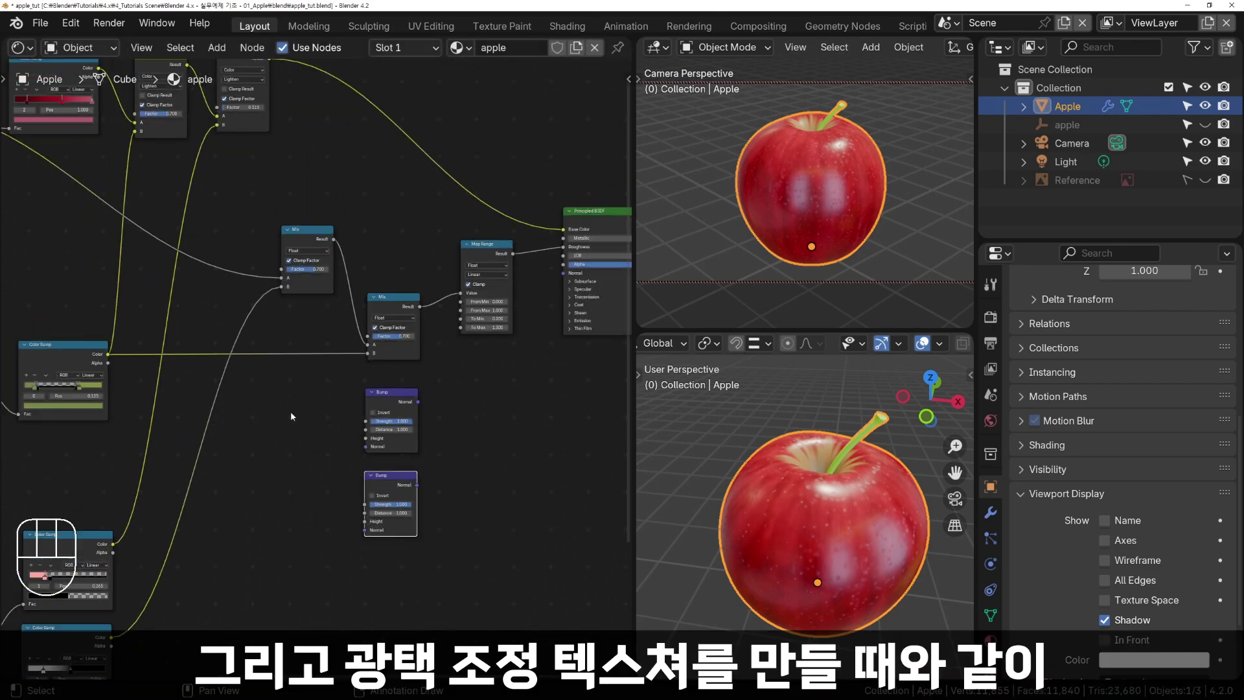
middle_click_drag(195, 204, 359, 222, "shift")
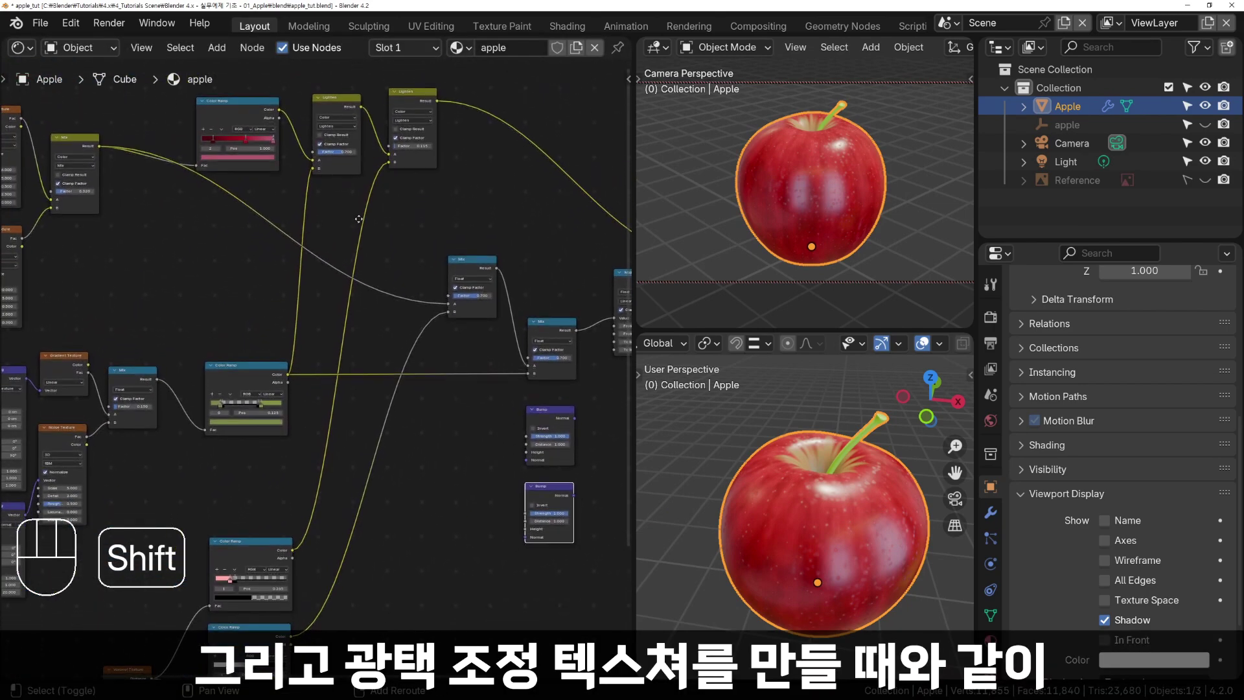
left_click(101, 147)
left_click_drag(100, 147, 525, 453)
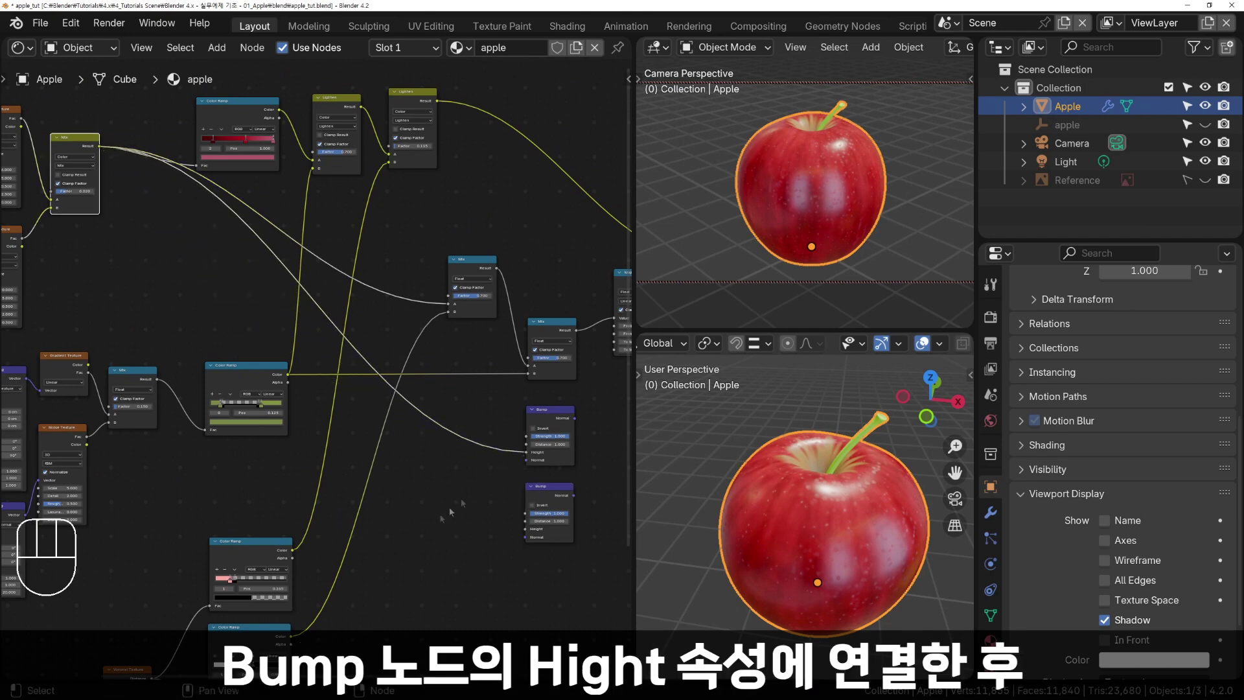
left_click_drag(293, 557, 525, 530)
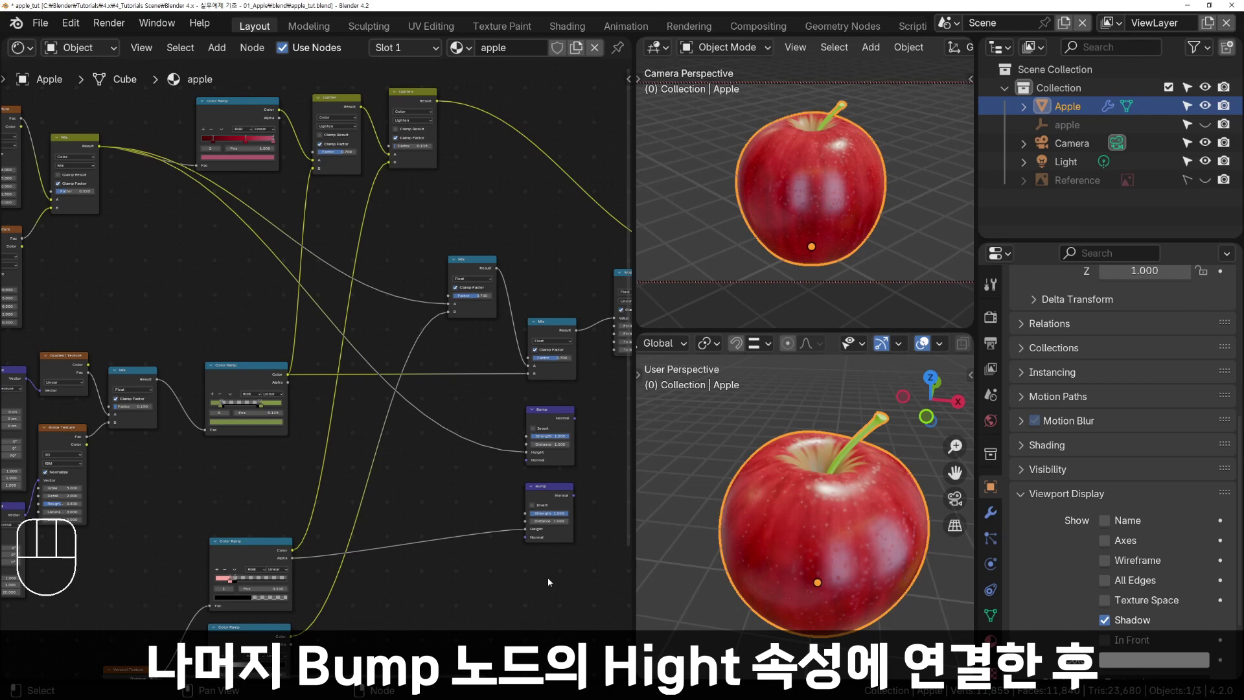
Set the Strength to 0.03 on the noise Bump node and 0.06 on the dots' Bump node.
middle_click_drag(549, 578, 386, 512, "shift")
scroll(457, 435, "up", 2)
middle_click_drag(457, 435, 559, 473, "shift")
scroll(495, 438, "up", 1)
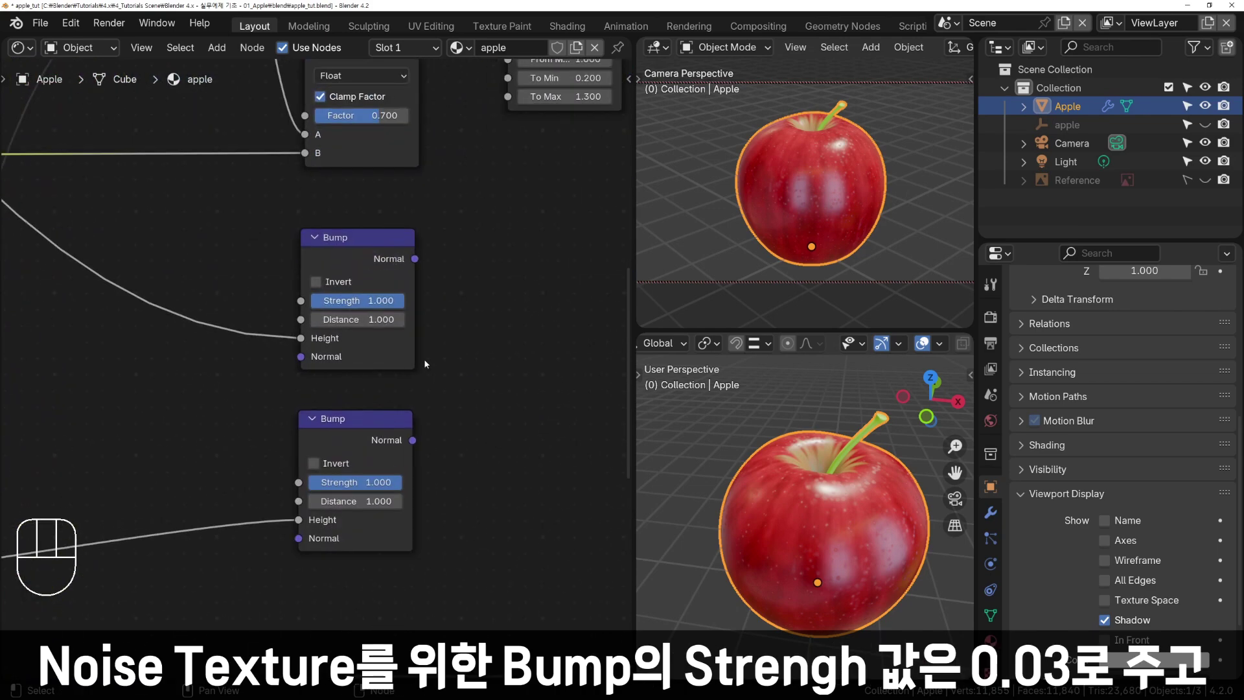
left_click(377, 298)
type(".03")
key("Return")
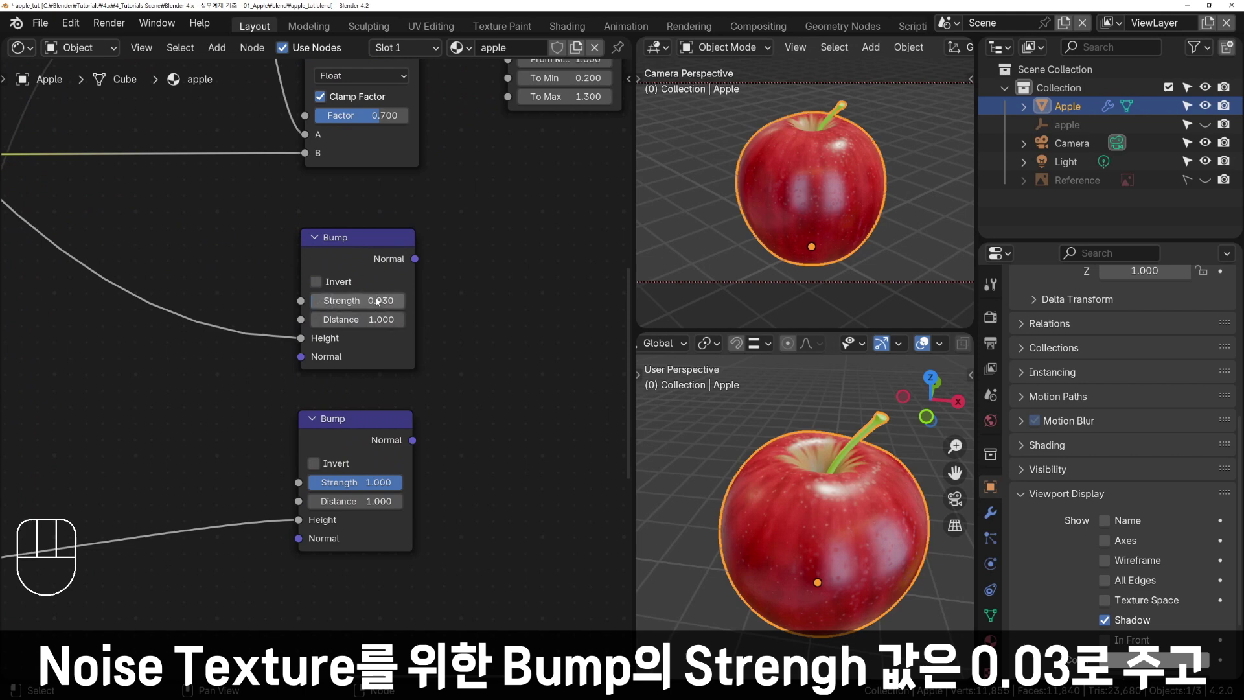
left_click(378, 483)
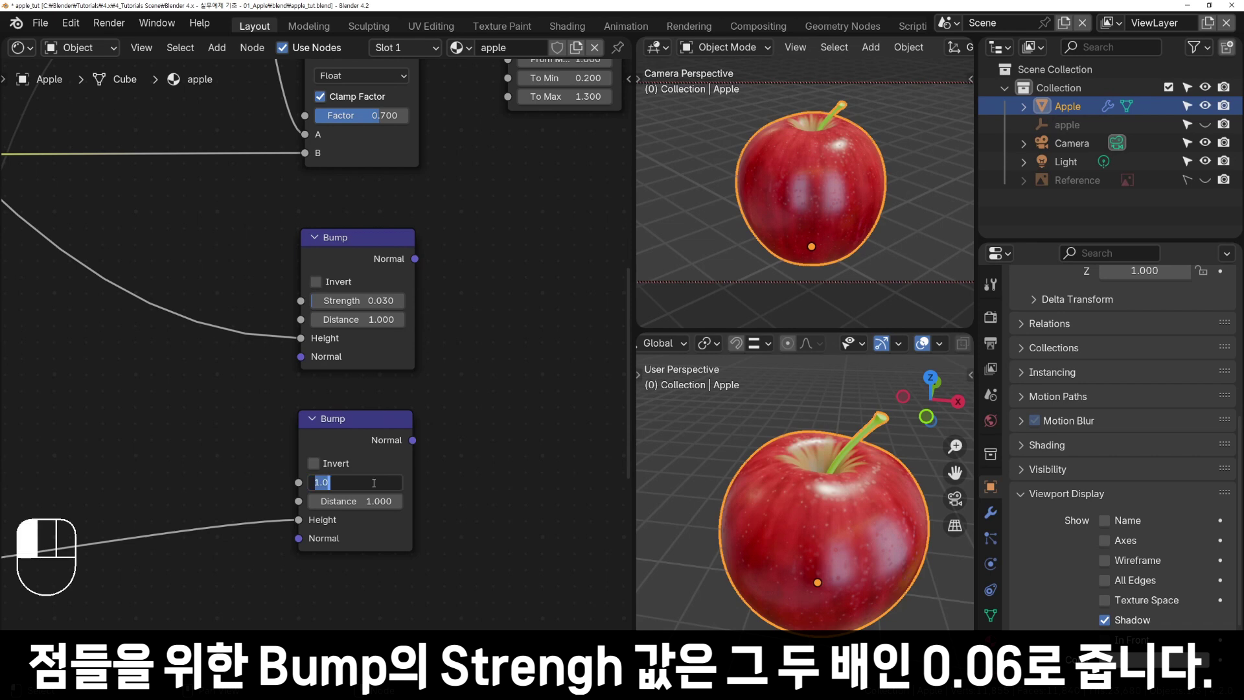
key("Return")
Add a Vector Math node set to Add and connect both Bump nodes' Normal outputs to its two Vector inputs.
middle_click_drag(531, 523, 414, 462, "shift")
key("shift+a")
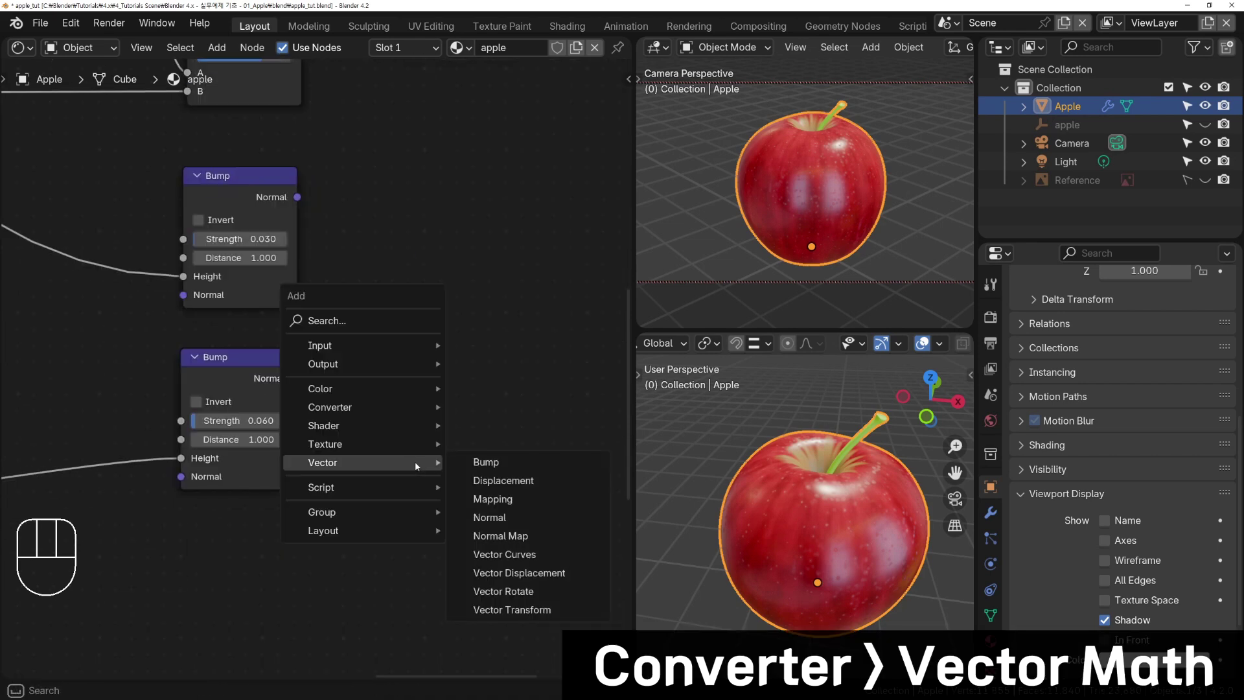
mouse_move(418, 409)
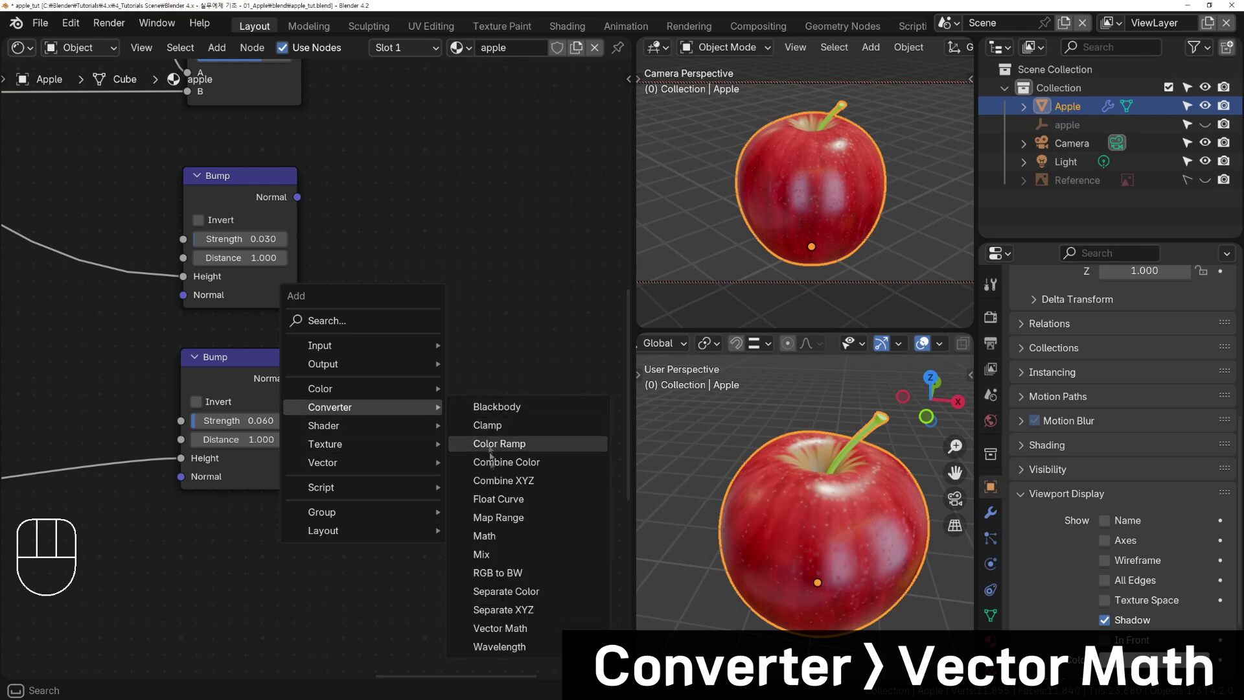
left_click(497, 629)
left_click(379, 222)
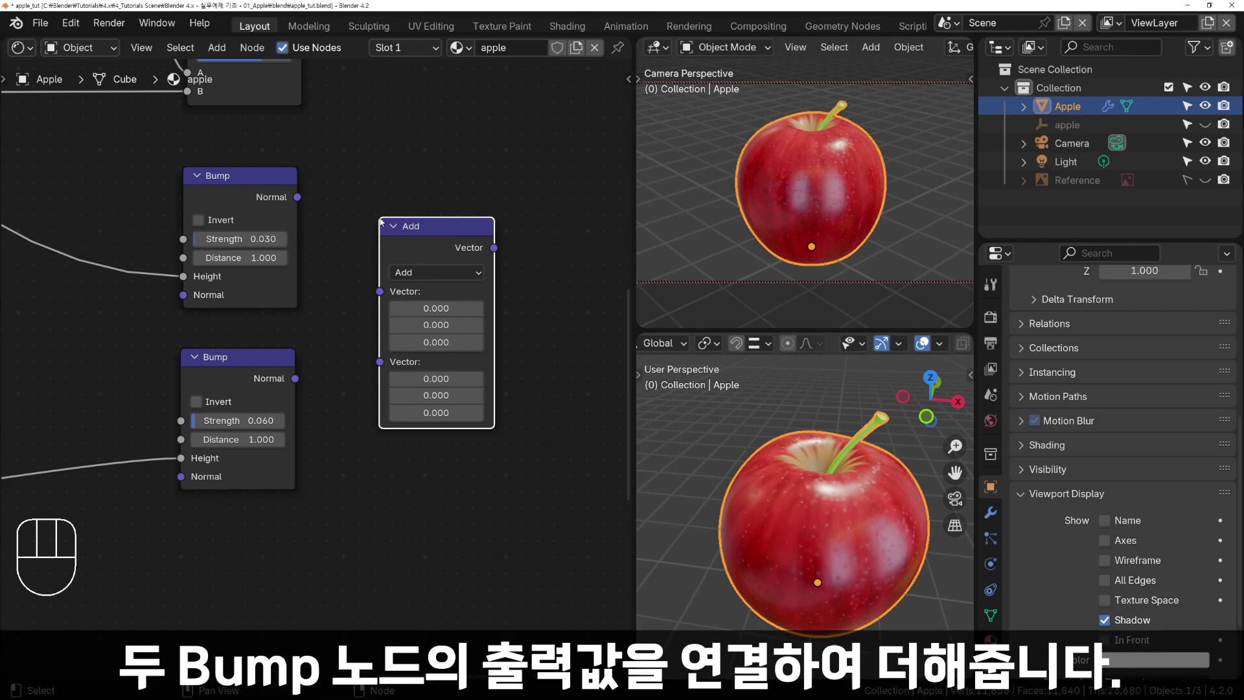
left_click_drag(297, 197, 379, 290)
left_click_drag(296, 379, 380, 309)
Connect the Vector Math Add node's Vector output to the Principled BSDF's Normal input.
scroll(393, 324, "down", 2)
middle_click_drag(558, 278, 457, 536, "shift")
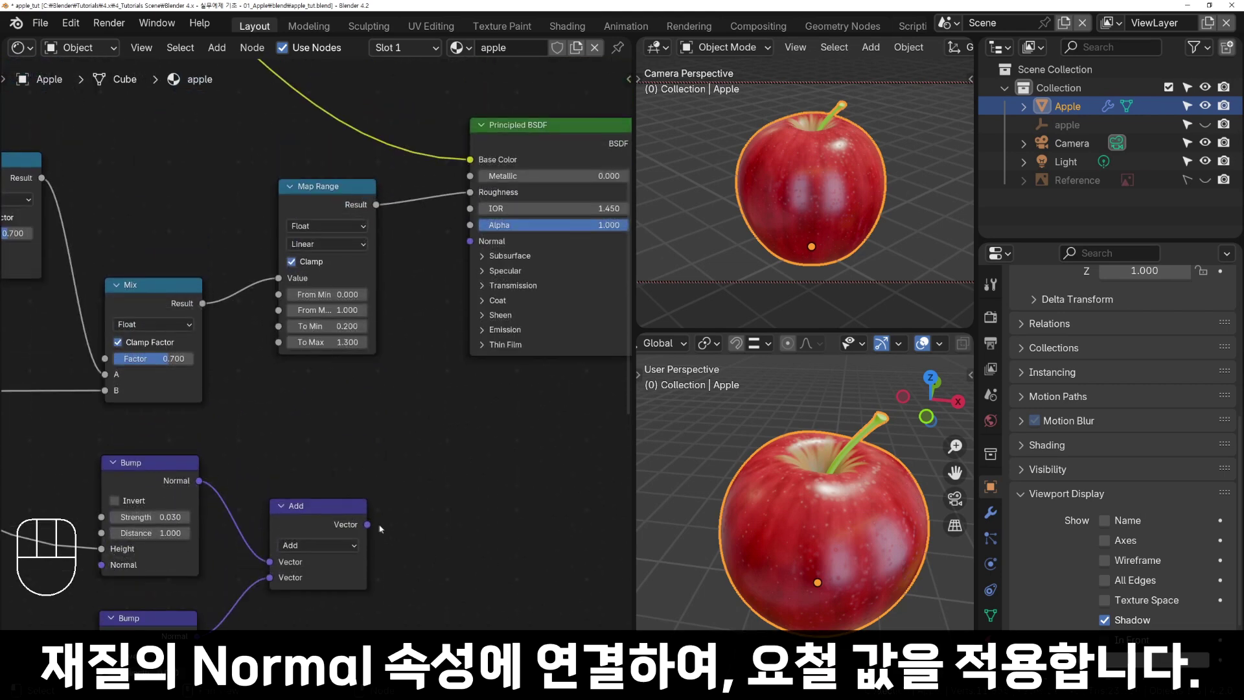
left_click_drag(366, 525, 469, 241)
Bring the dots' Voronoi Texture node into view, enlarge the user perspective viewport and zoom in on the apple's skin.
scroll(430, 464, "down", 4)
middle_click_drag(427, 466, 615, 170, "shift")
middle_click_drag(324, 467, 586, 295, "shift")
scroll(439, 498, "up", 3)
middle_click_drag(297, 500, 421, 507, "shift")
scroll(453, 506, "up", 4)
left_click_drag(634, 504, 333, 496)
scroll(227, 447, "down", 1)
middle_click_drag(224, 449, 303, 417, "shift")
left_click_drag(615, 330, 623, 107)
scroll(730, 491, "up", 8)
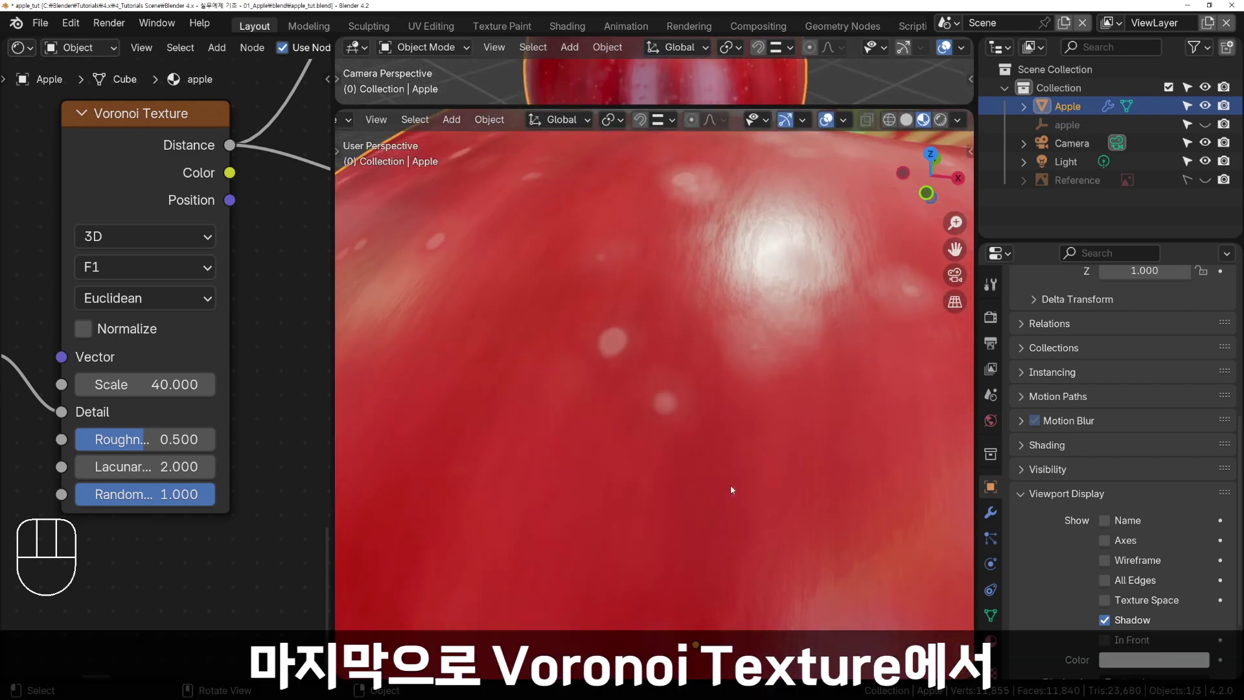
Set the Voronoi Texture's Roughness to 0.3 and its Lacunarity to 30.
left_click(190, 441)
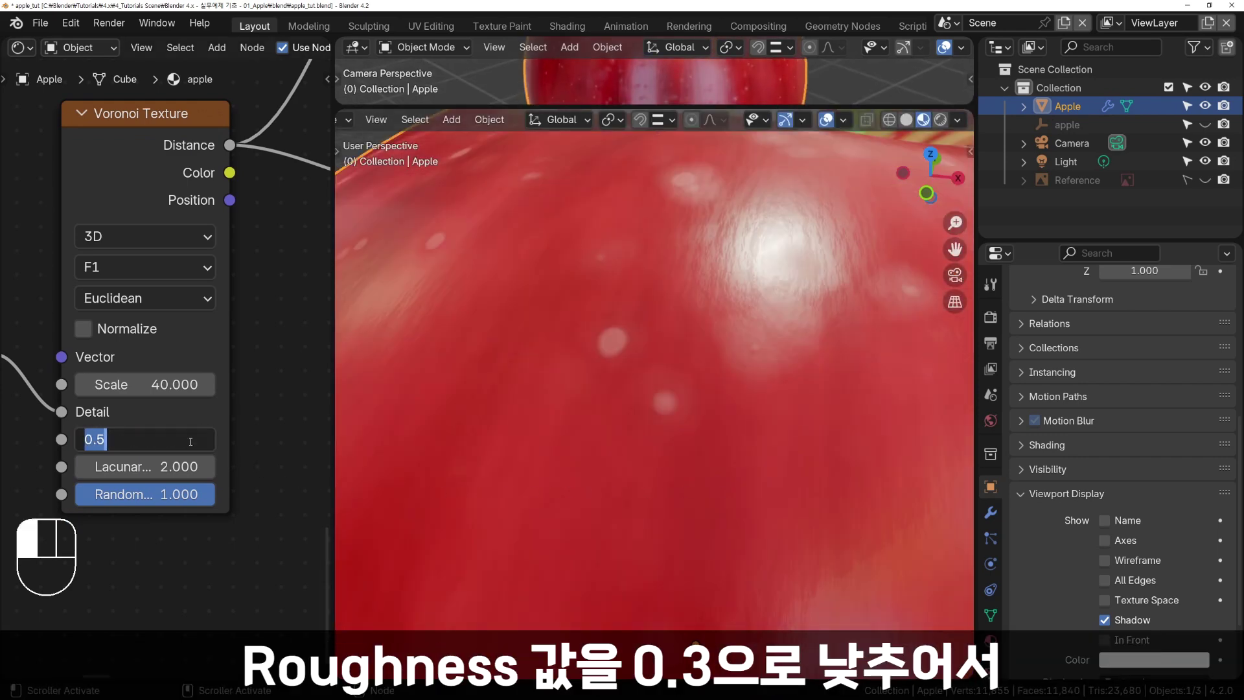
type("0.3")
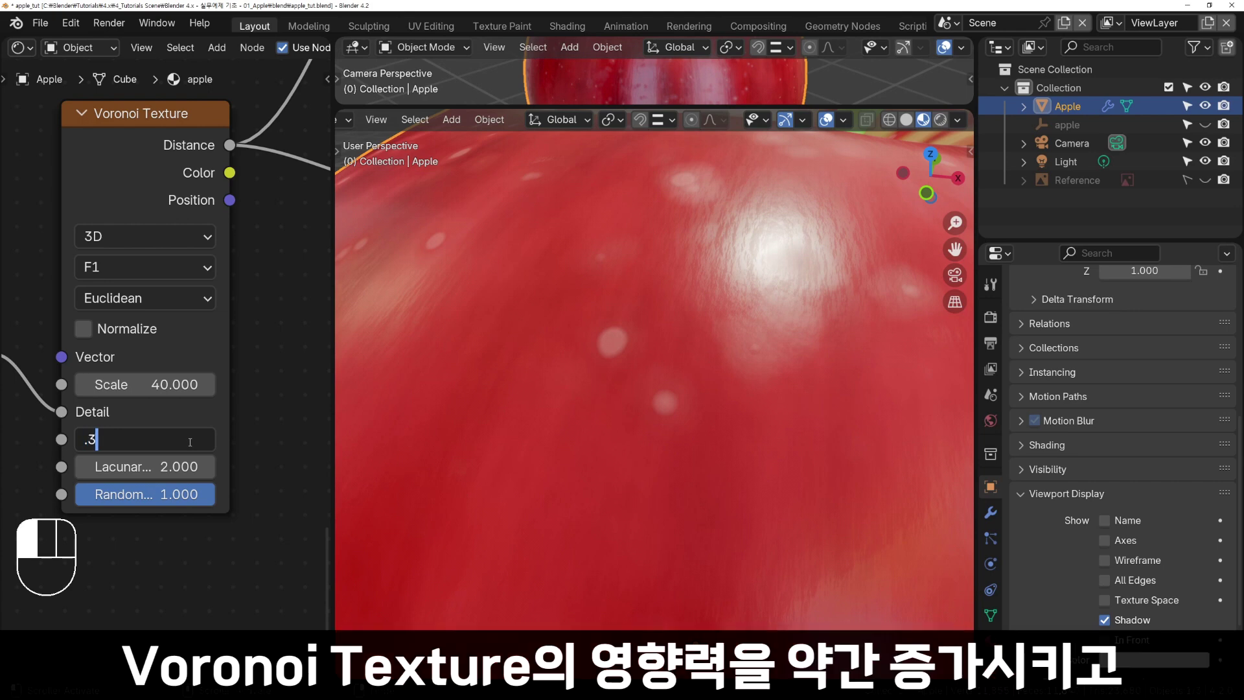
key("Return")
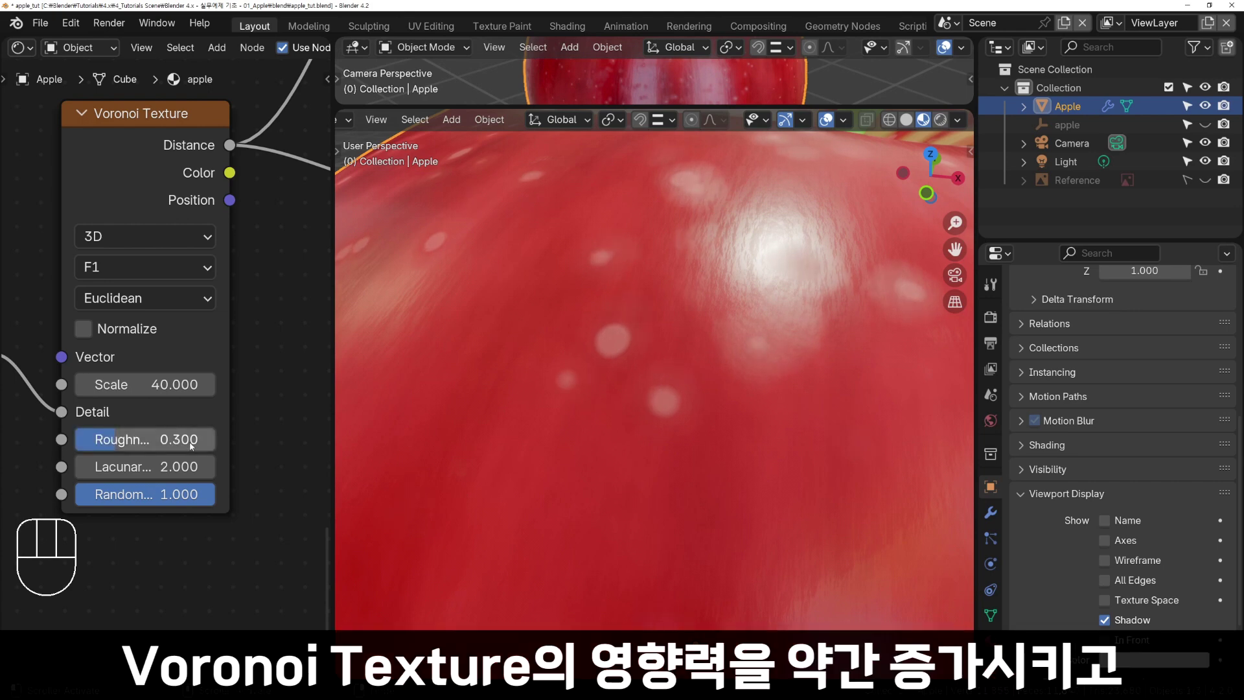
left_click(189, 467)
type("30")
key("Return")
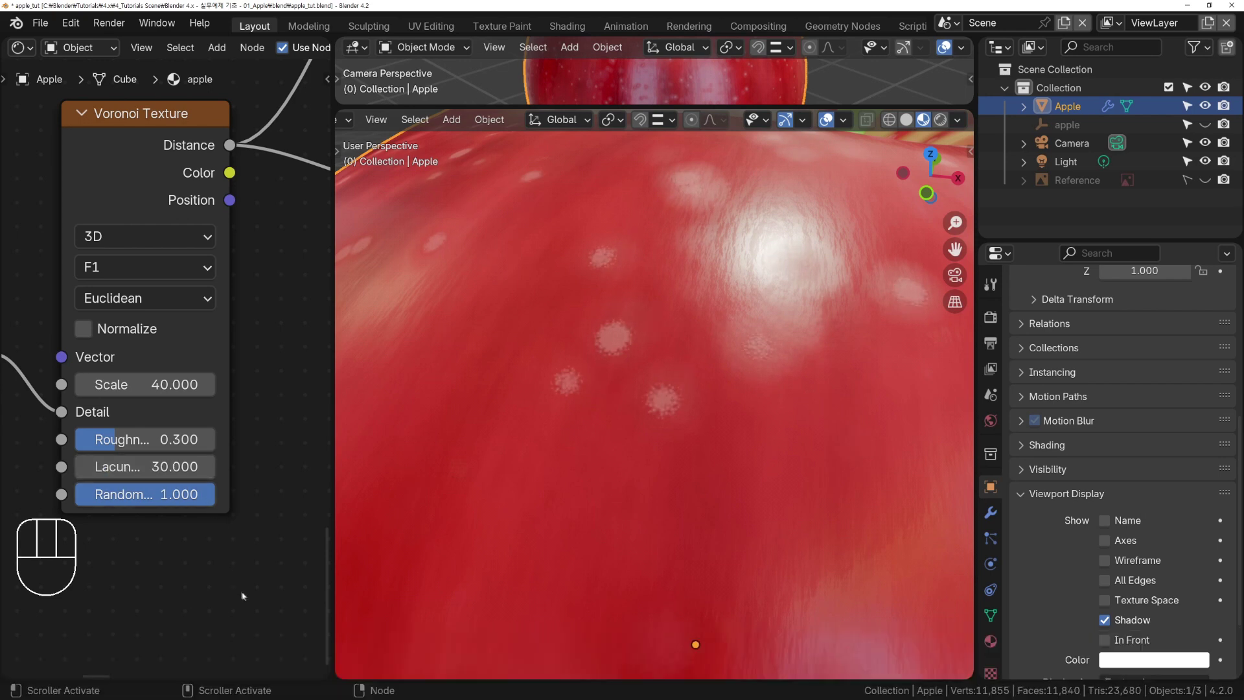
Check the whole apple, widen the node editor, enlarge the camera viewport, and frame the stem in the user perspective view.
scroll(674, 527, "down", 6)
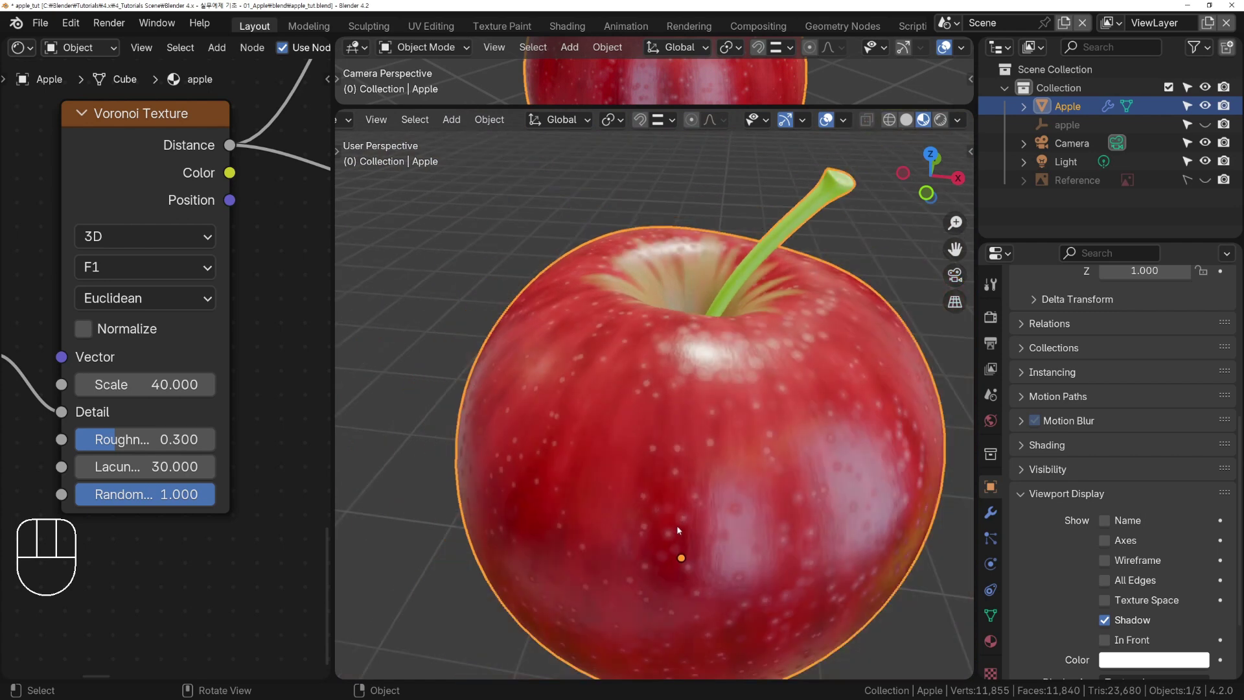
scroll(676, 528, "down", 2)
middle_click_drag(782, 552, 823, 518)
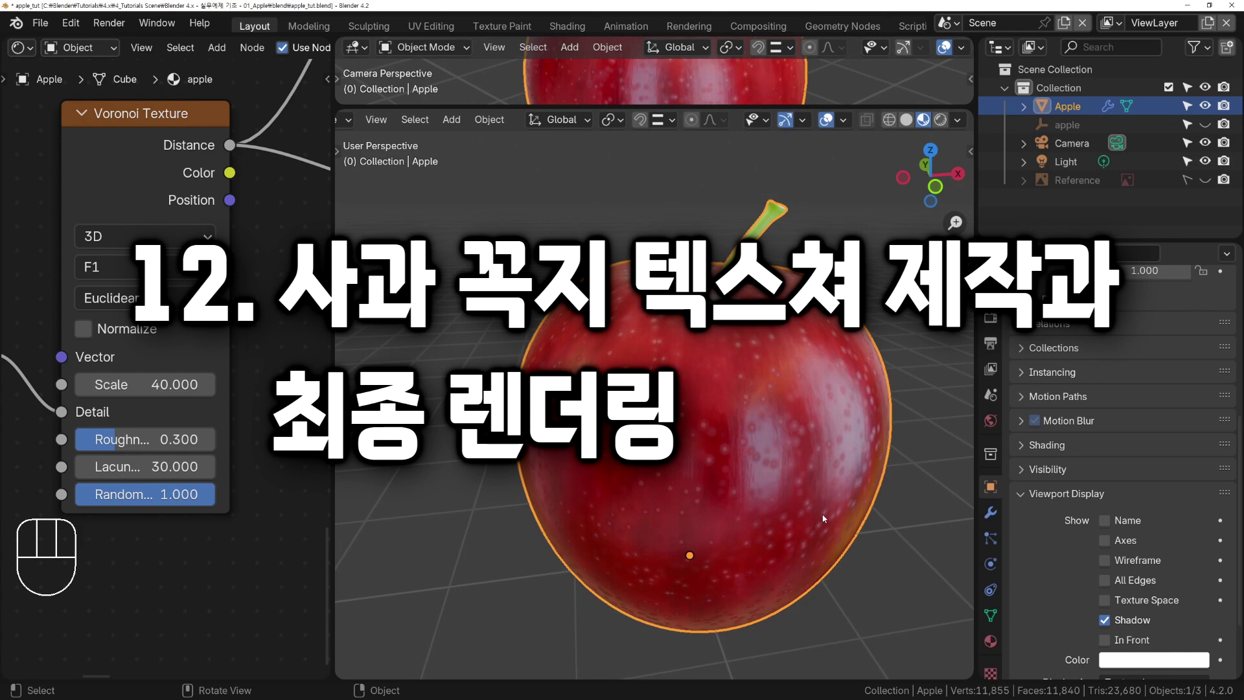
left_click_drag(334, 437, 543, 438)
left_click_drag(776, 103, 773, 309)
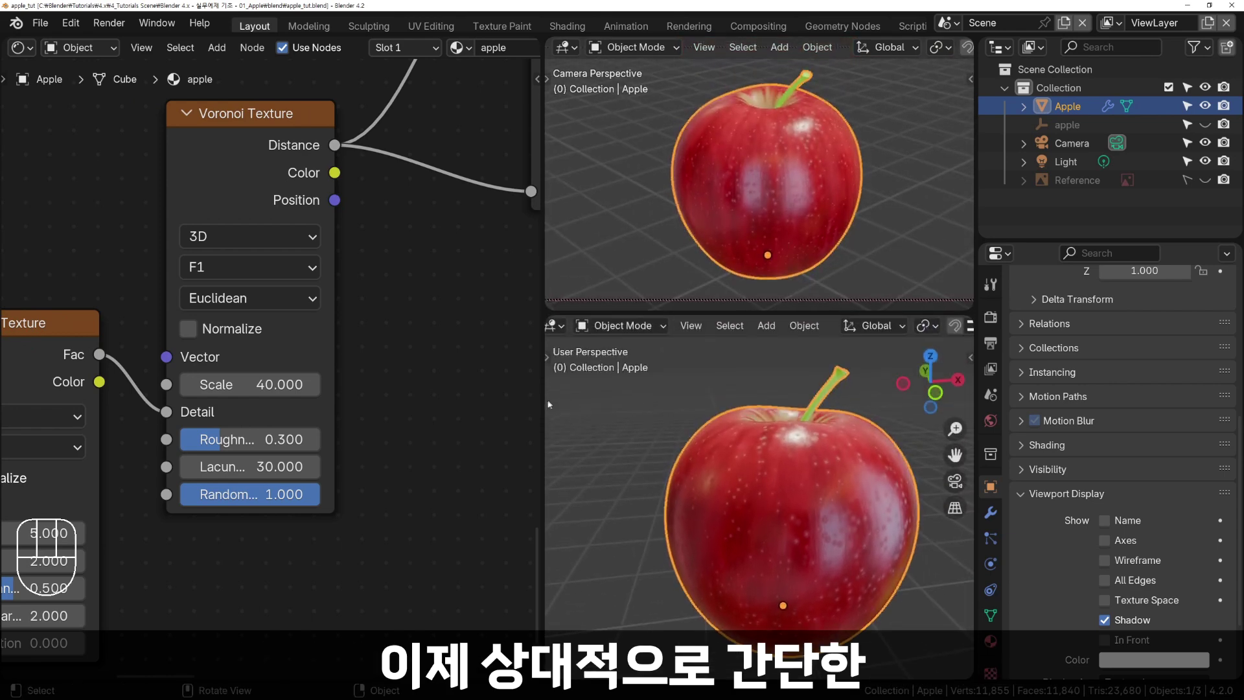
left_click_drag(547, 404, 562, 405)
middle_click_drag(826, 478, 804, 449, "shift")
scroll(814, 546, "up", 8)
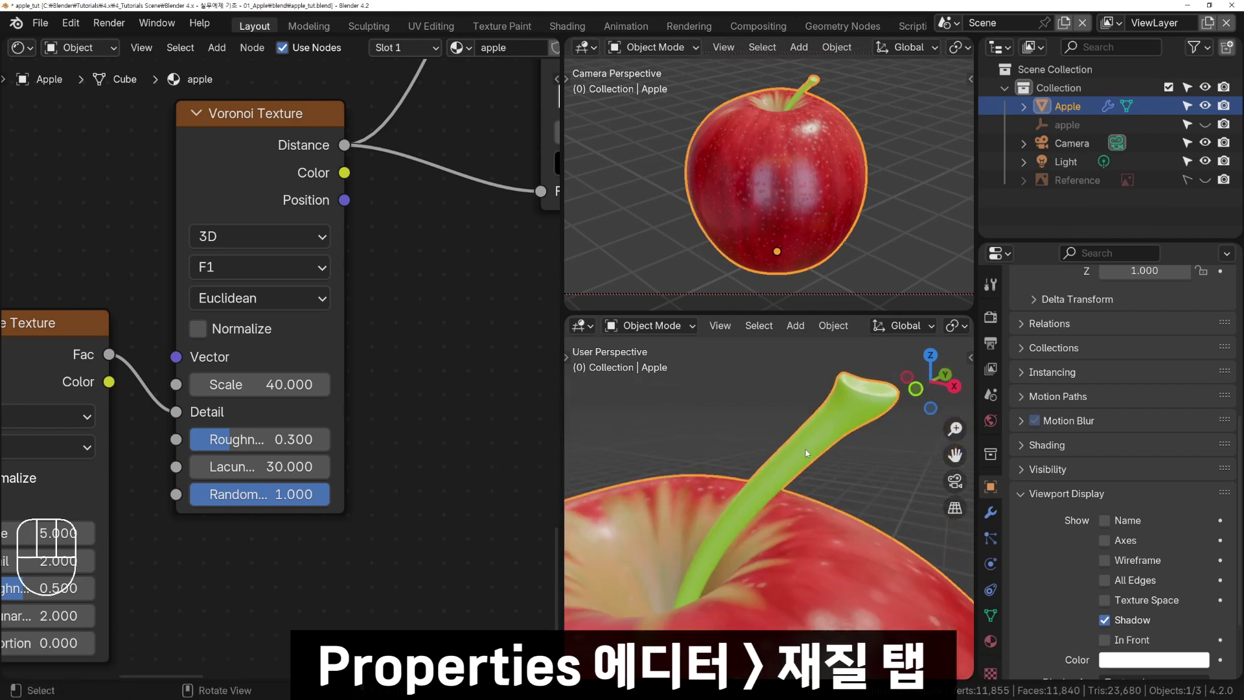
Select the appleTop material slot of the apple and frame all of its nodes in the node editor.
left_click(990, 641)
scroll(1095, 548, "up", 8)
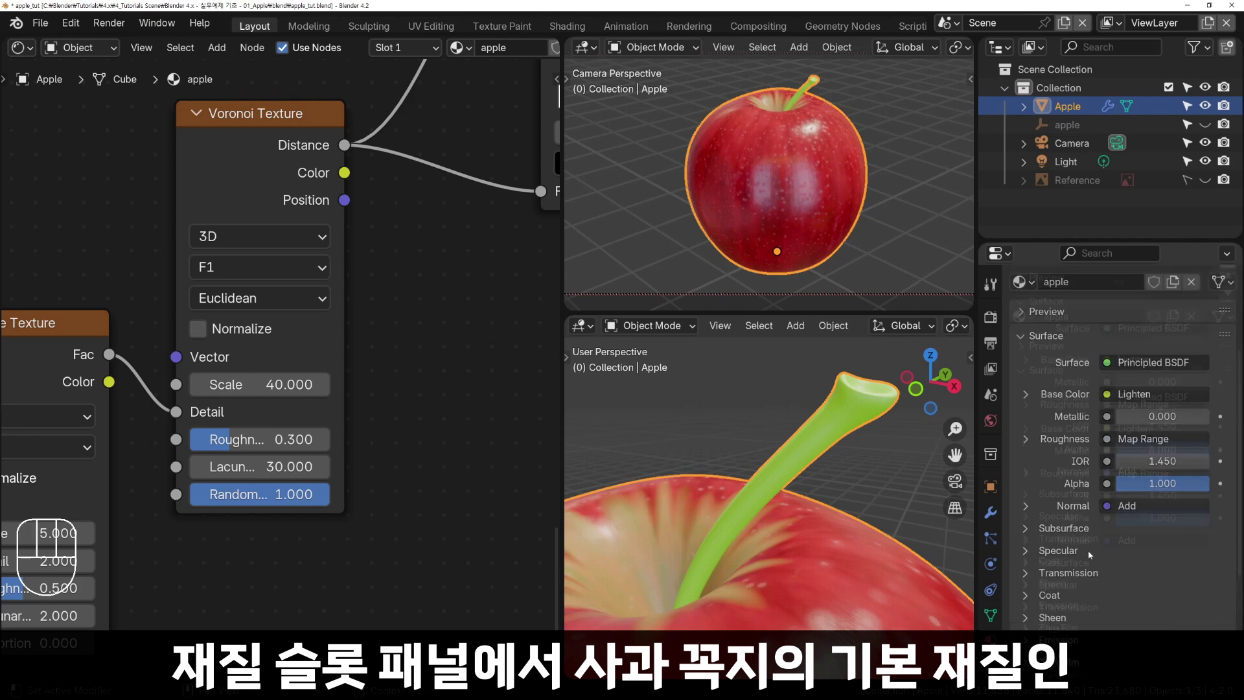
left_click(1044, 336)
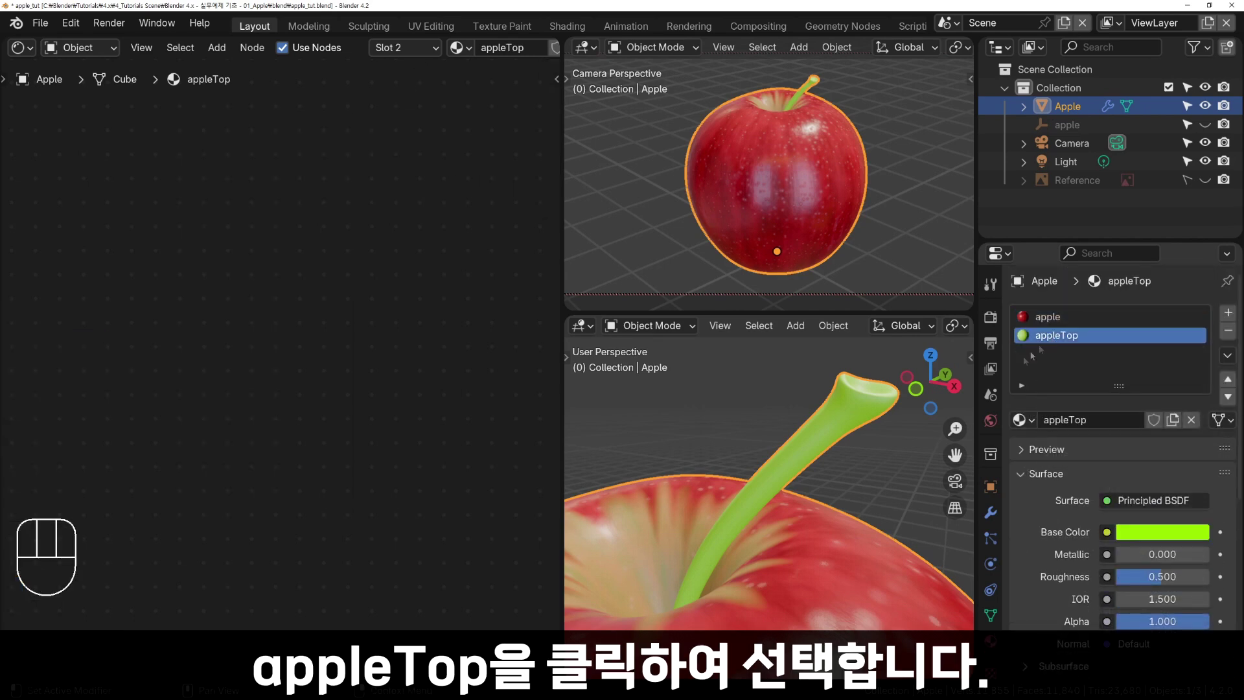
key("Home")
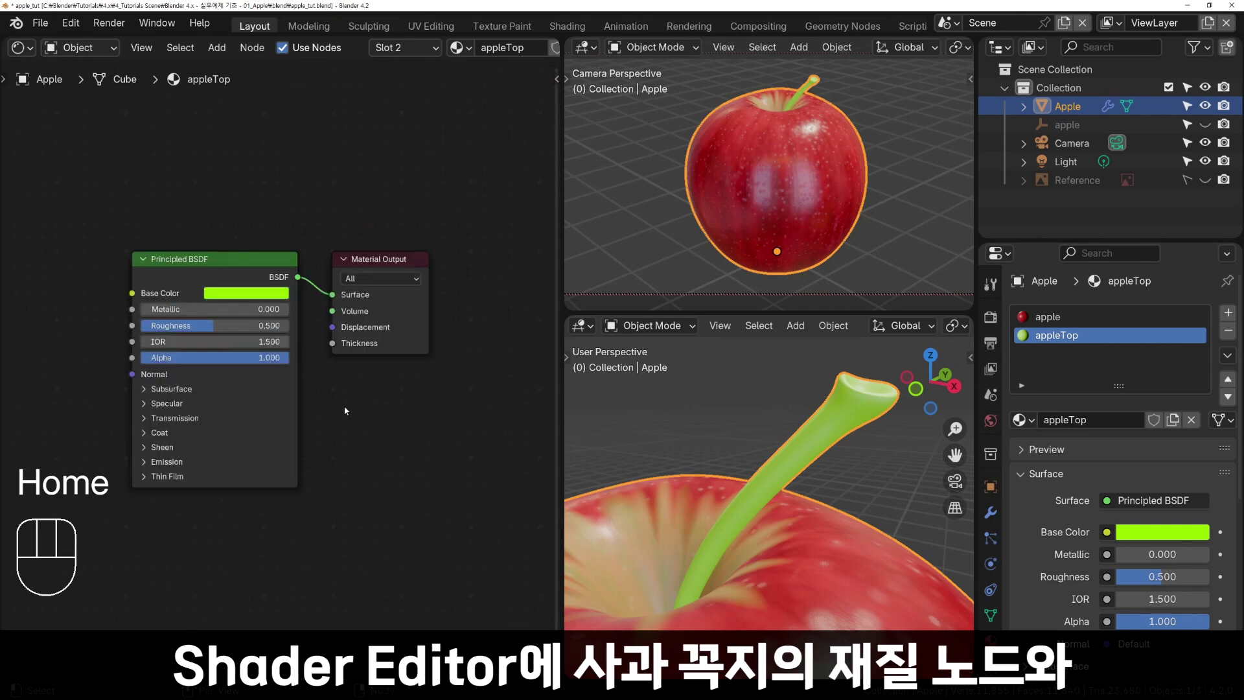
Widen the node editor and add a Noise Texture node before the appleTop material's Principled BSDF.
left_click_drag(561, 436, 633, 441)
middle_click_drag(467, 454, 601, 437, "shift")
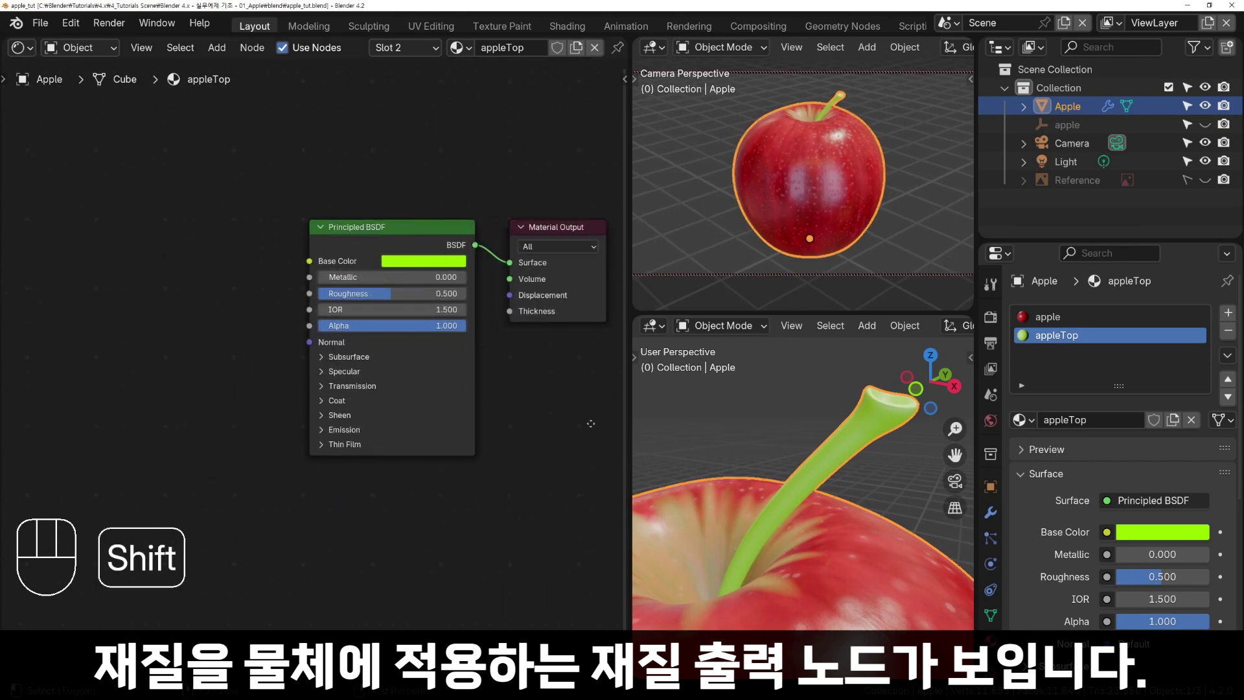
key("shift+a")
mouse_move(583, 473)
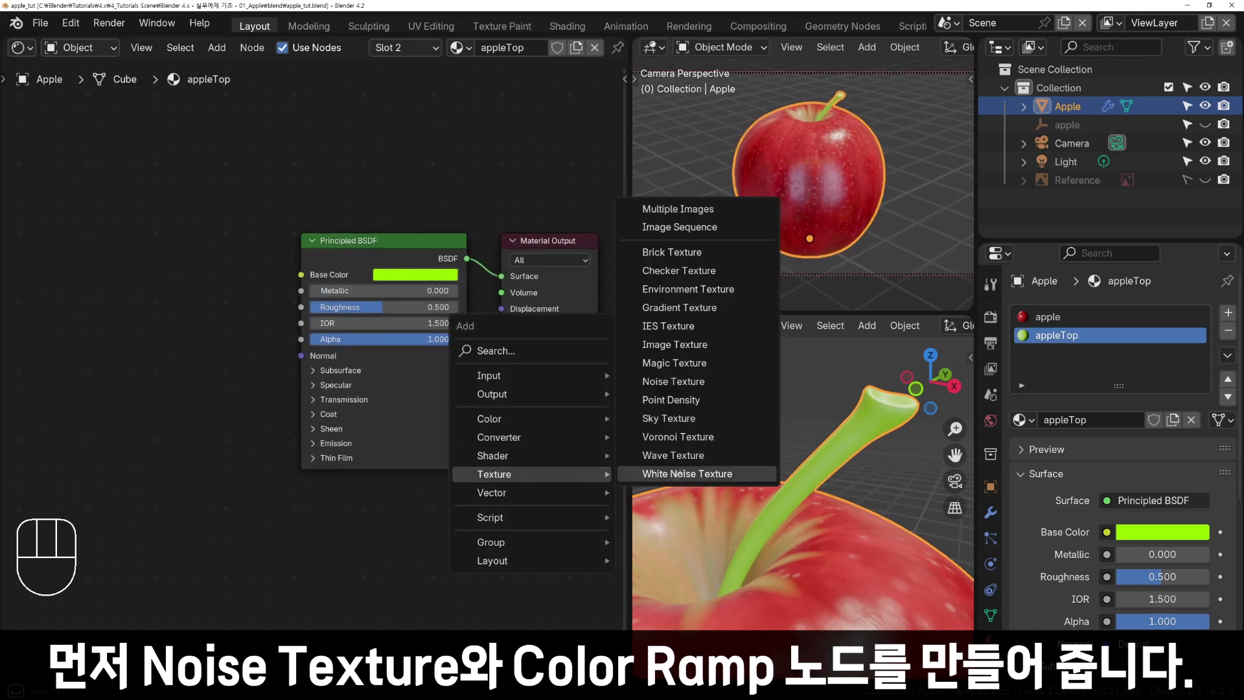
left_click(675, 381)
left_click(54, 298)
Add a Color Ramp node above the Noise Texture node.
middle_click_drag(316, 528, 336, 508)
key("shift+a")
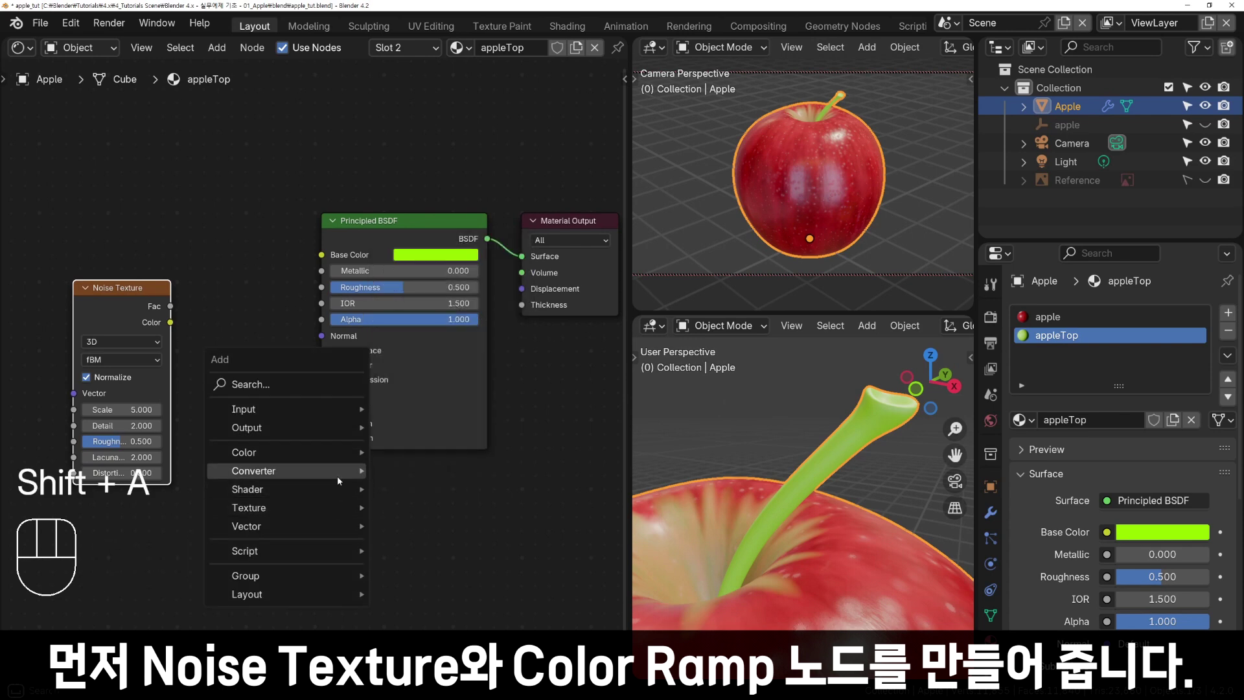
mouse_move(337, 472)
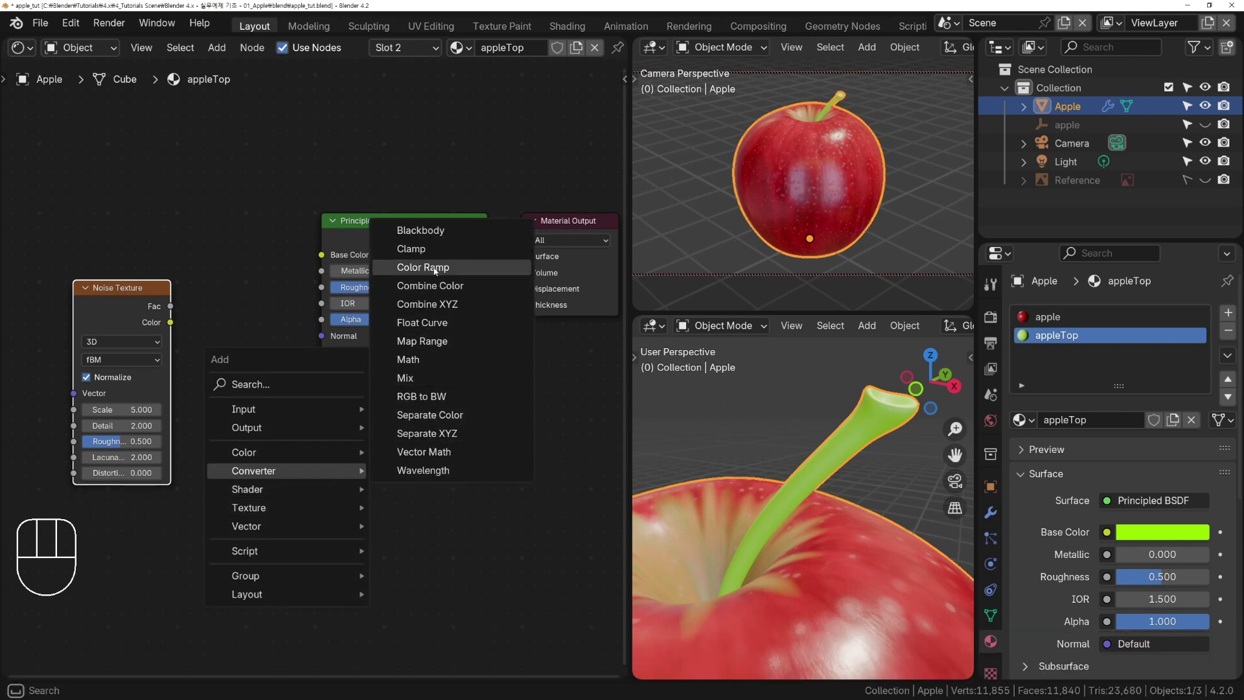
left_click(428, 268)
left_click(155, 120)
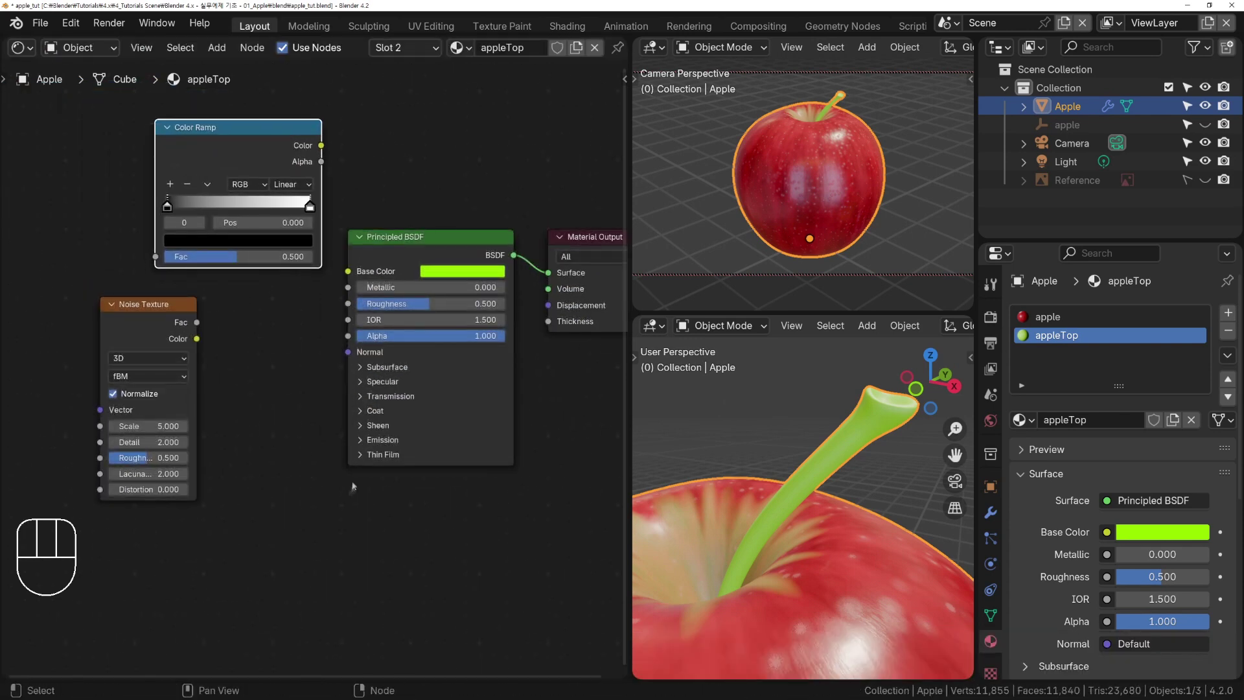
Spread out the Noise Texture and Color Ramp nodes so there is room between them and the Principled BSDF.
middle_click_drag(353, 488, 332, 489)
scroll(310, 533, "down", 1)
left_click_drag(151, 334, 81, 330)
middle_click_drag(234, 348, 299, 346)
left_click_drag(327, 149, 319, 149)
left_click_drag(125, 311, 114, 308)
middle_click_drag(474, 522, 446, 519, "shift")
Add a third stop to the Color Ramp and set the first stop's color to Hue 0.168, Saturation 1 and Value 0.4.
left_click(193, 197)
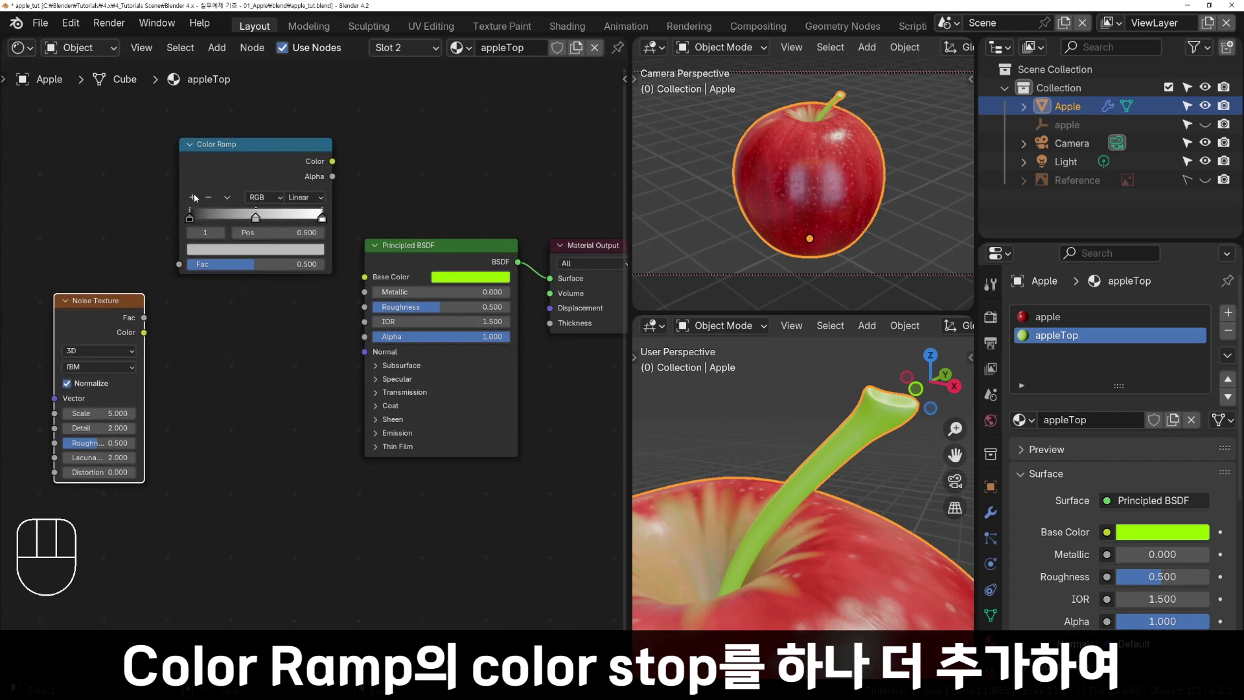
left_click(206, 250)
left_click(283, 189)
type(".168")
key("Return")
left_click(281, 215)
type(".4")
key("Return")
left_click(280, 204)
type("1")
Set the Color Ramp's middle stop to a dark green with Hue 0.241, Saturation 1 and Value 0.1.
left_click(223, 236)
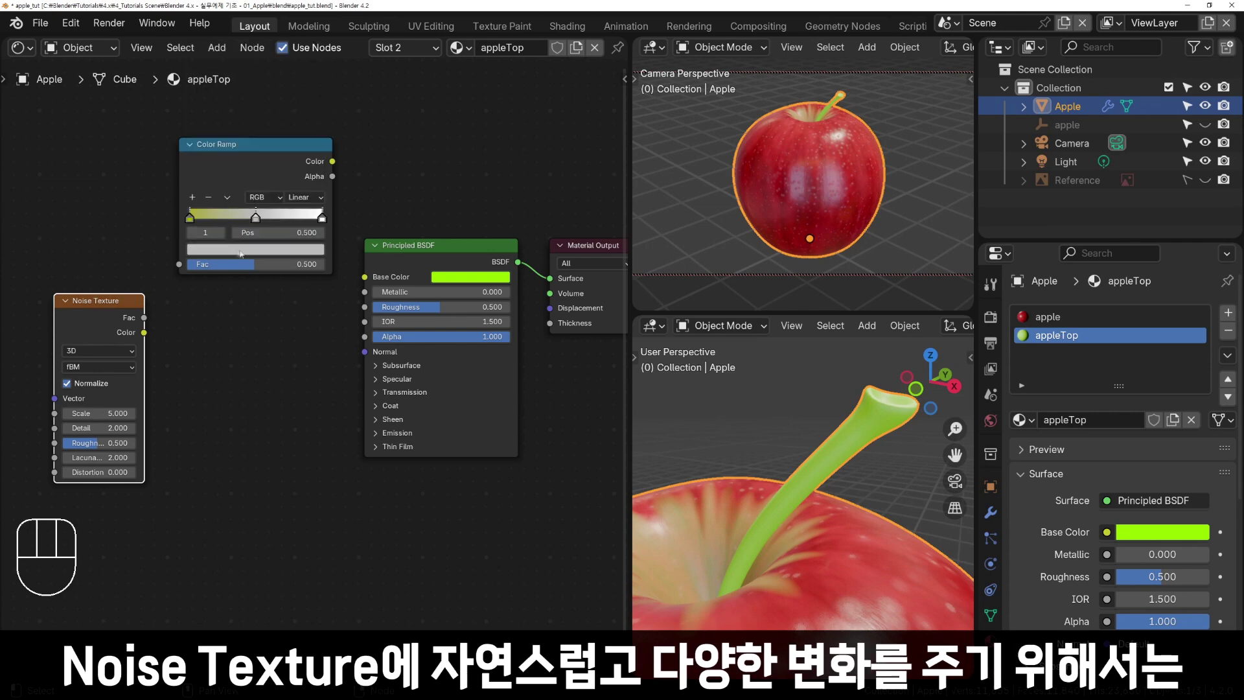
left_click(240, 251)
left_click(275, 189)
type(".241")
key("Return")
left_click(275, 202)
type("1")
key("Return")
left_click(274, 216)
type(".1")
key("Return")
Set the Color Ramp's last stop to a light green with Hue 0.216, Saturation 0.825 and Value 0.65.
left_click(223, 234)
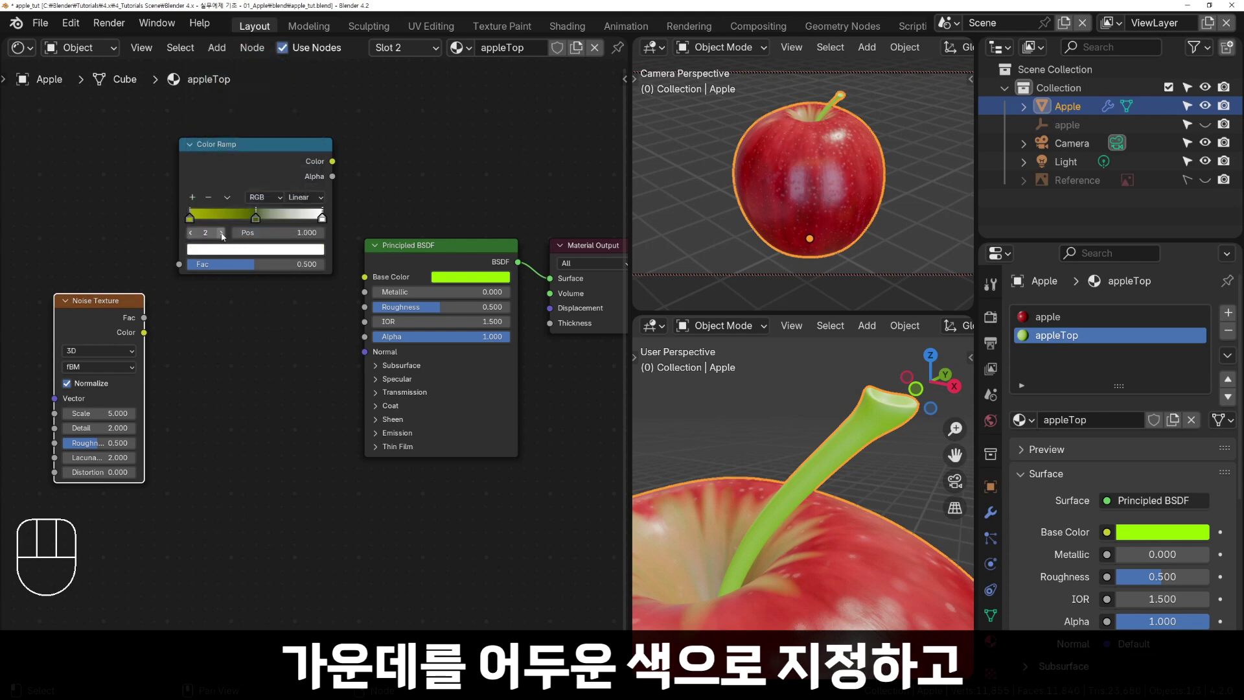
left_click(238, 251)
left_click(249, 190)
type(".216")
key("Tab")
key("BackSpace")
key("Tab")
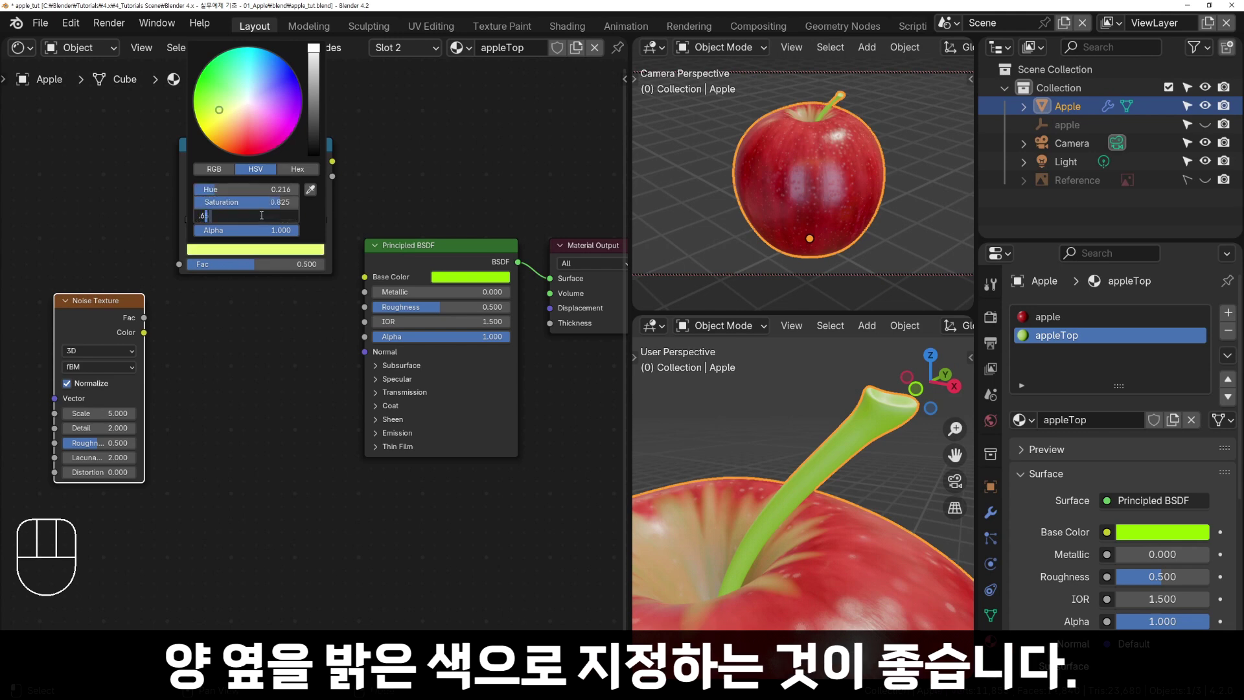
key("Return")
Set the middle stop's position to 0.7 and link the Noise Texture's Fac through the Color Ramp into the Base Color.
left_click_drag(256, 219, 283, 228)
left_click(283, 232)
type(".7")
key("Return")
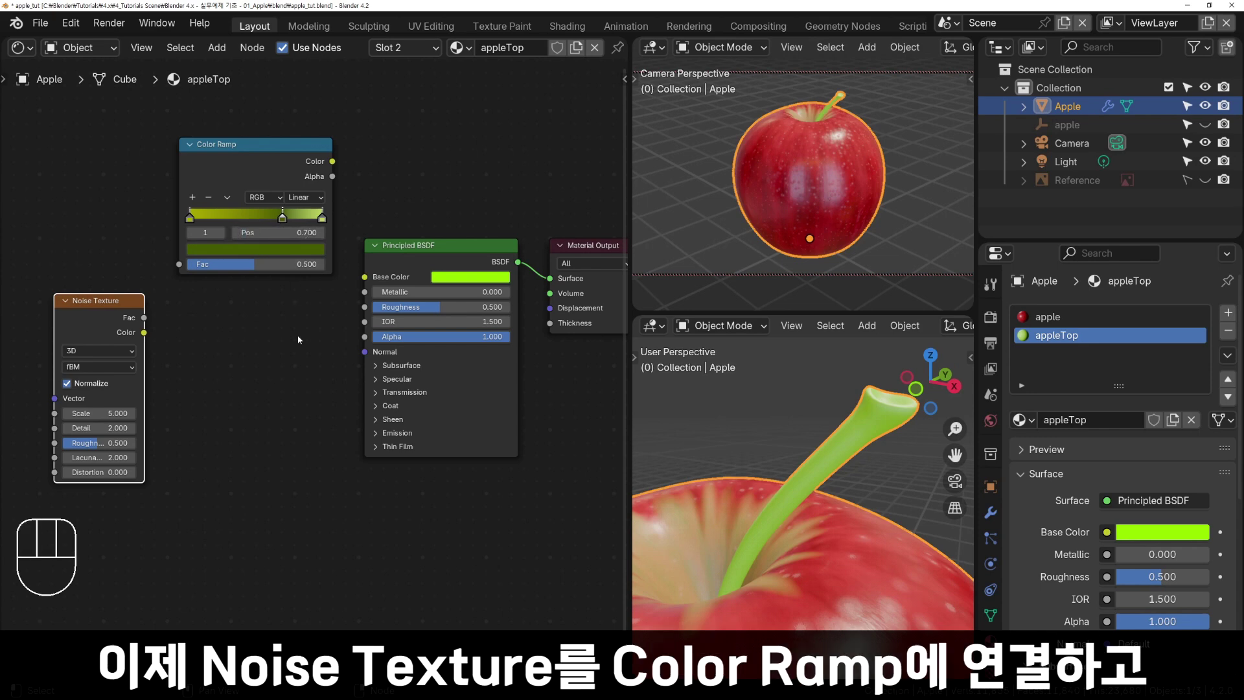
left_click_drag(144, 318, 173, 269)
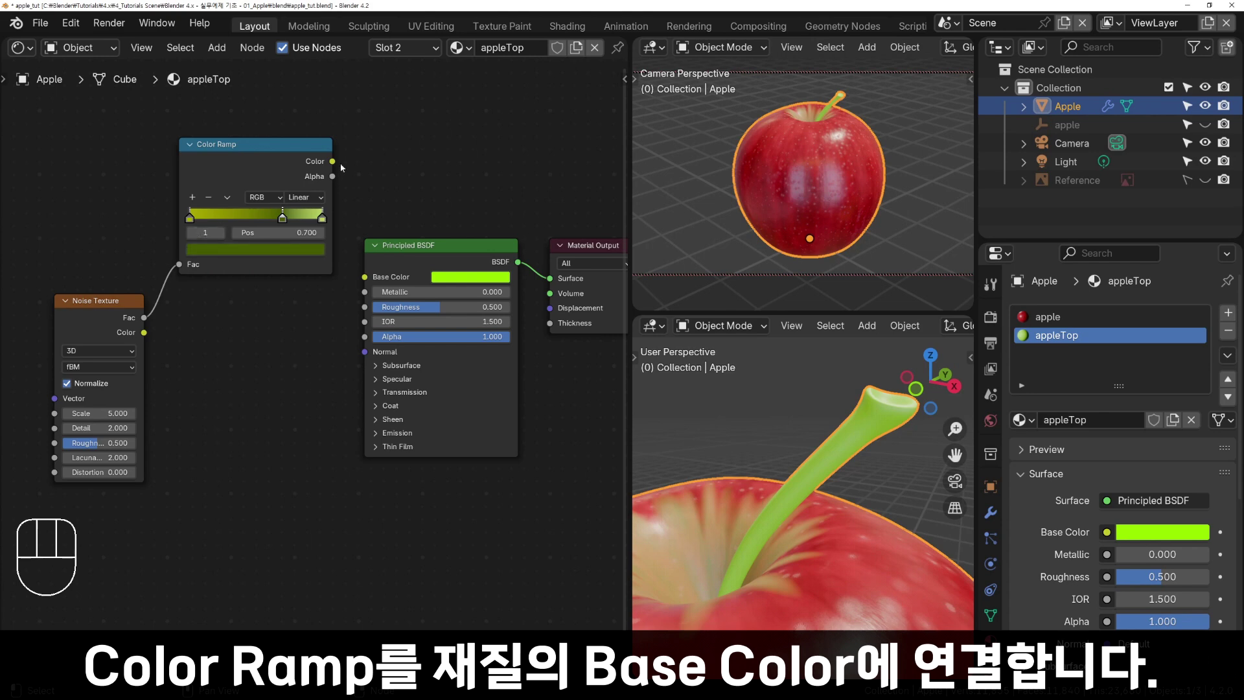
left_click_drag(333, 162, 364, 277)
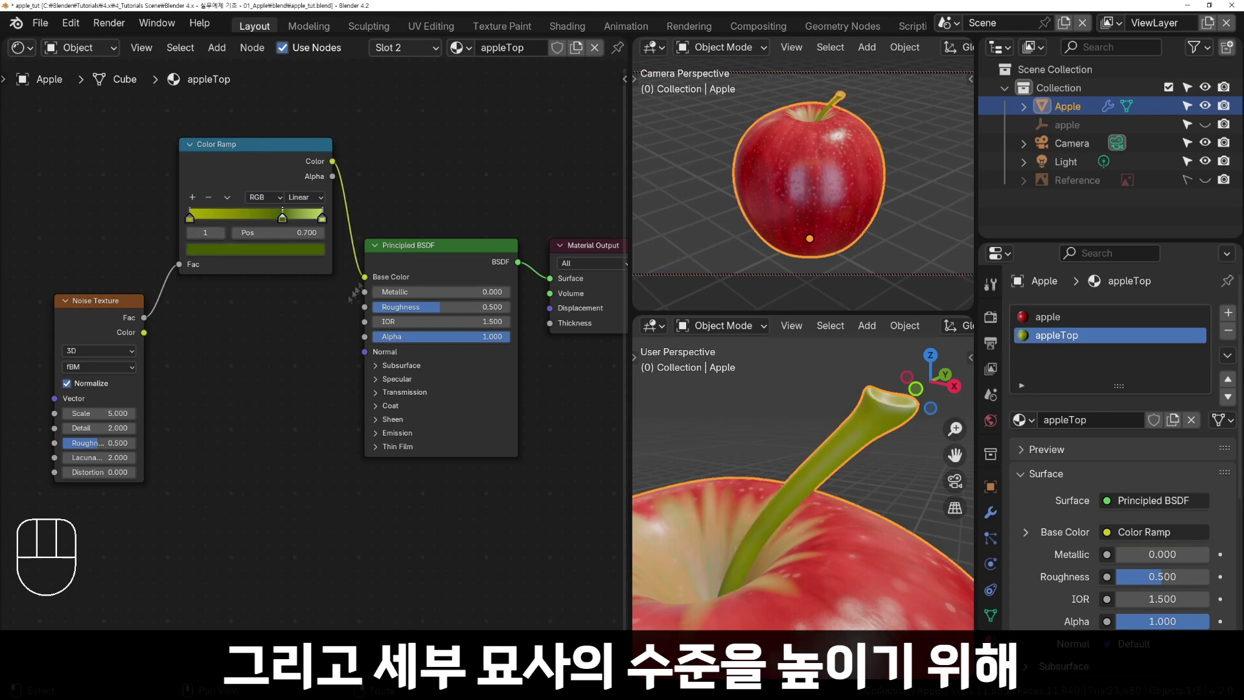
Set the Noise Texture's Scale to 9, Detail to 2.5 and Distortion to 0.5.
left_click(121, 412)
type("9")
key("Return")
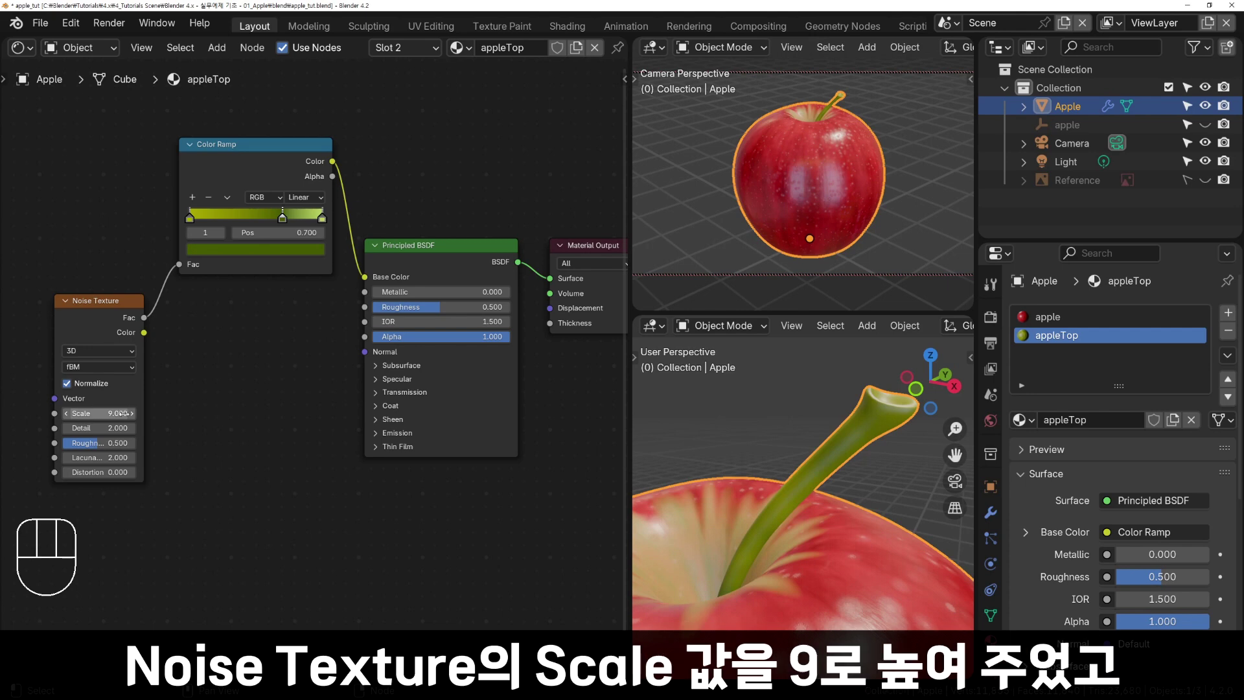
left_click(125, 428)
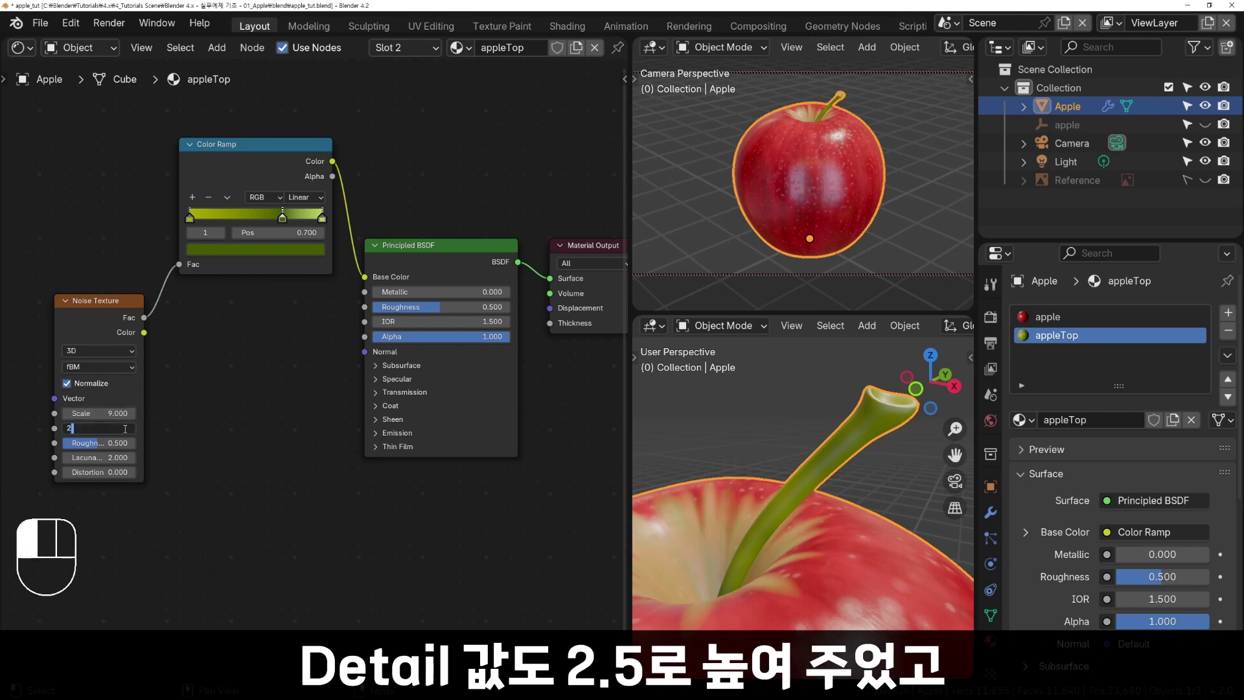
key("Return")
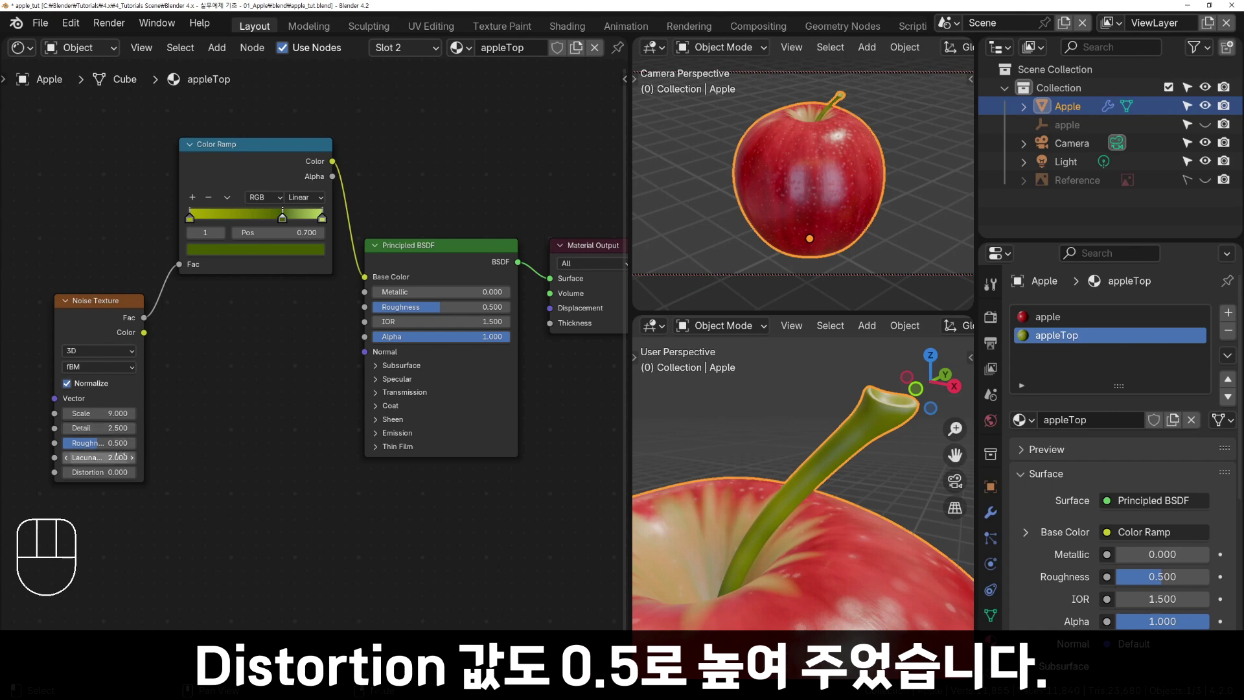
left_click(119, 472)
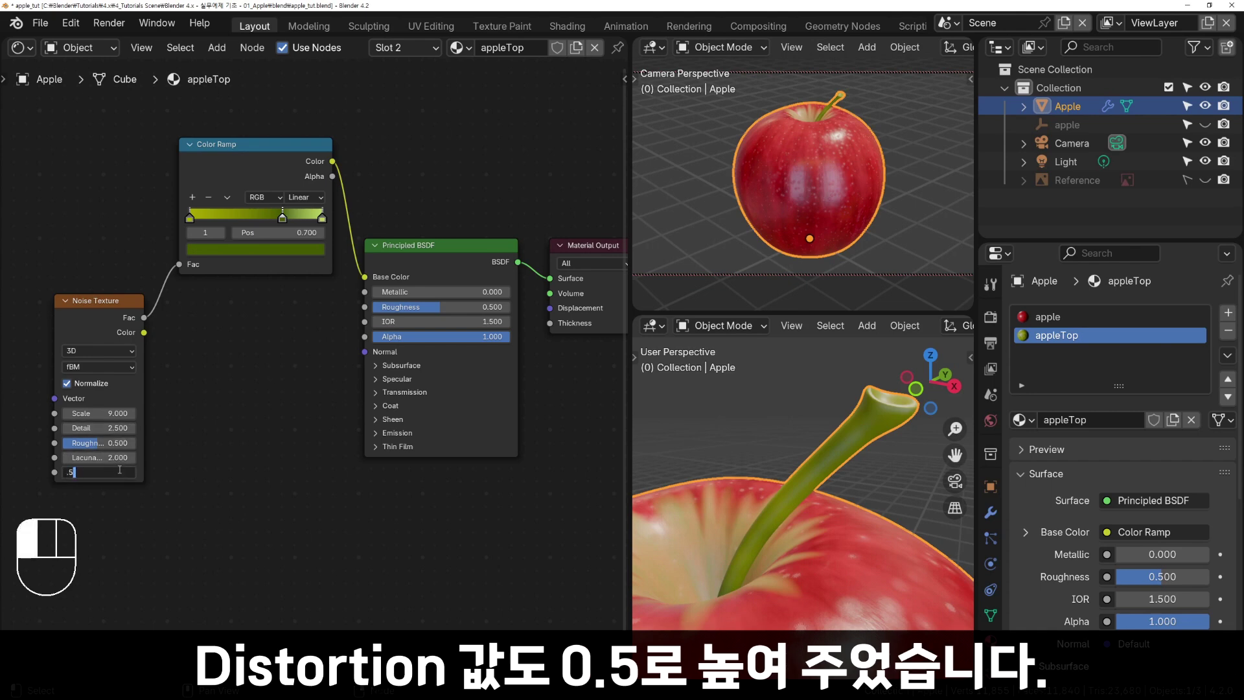
type(".5")
key("Return")
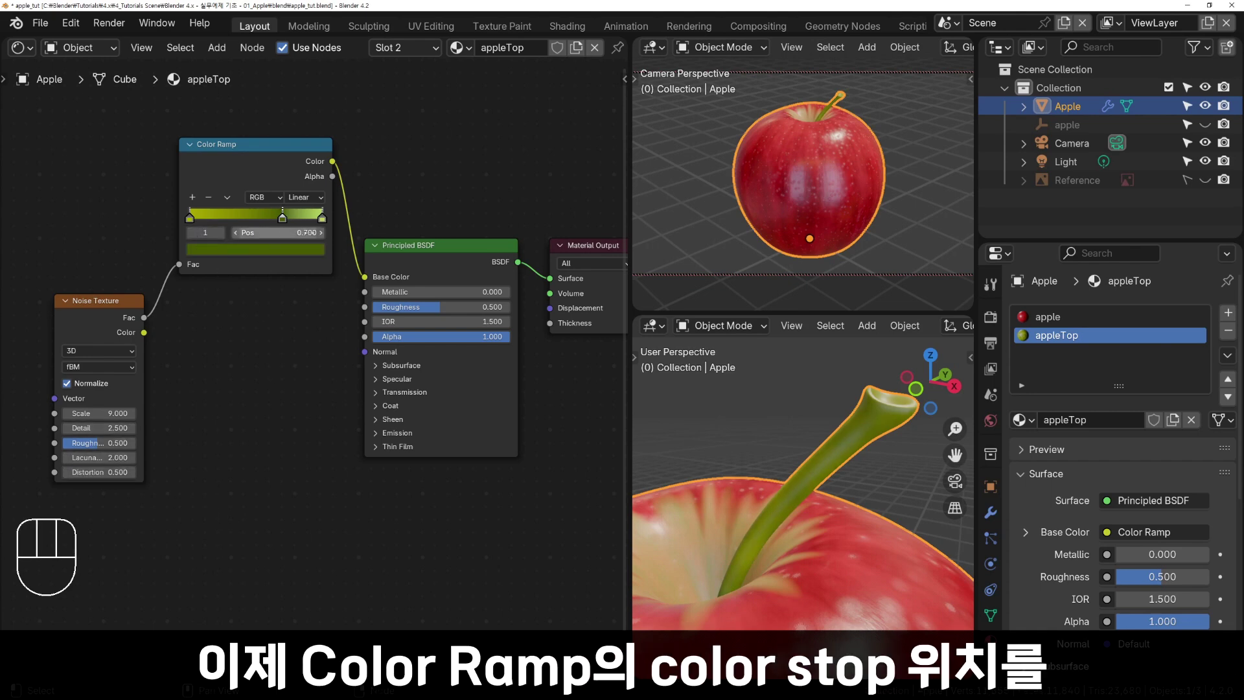
Fine-tune the Color Ramp by setting the middle stop's position to 0.737 and the last stop's Hue to 0.236.
left_click(309, 232)
key("Return")
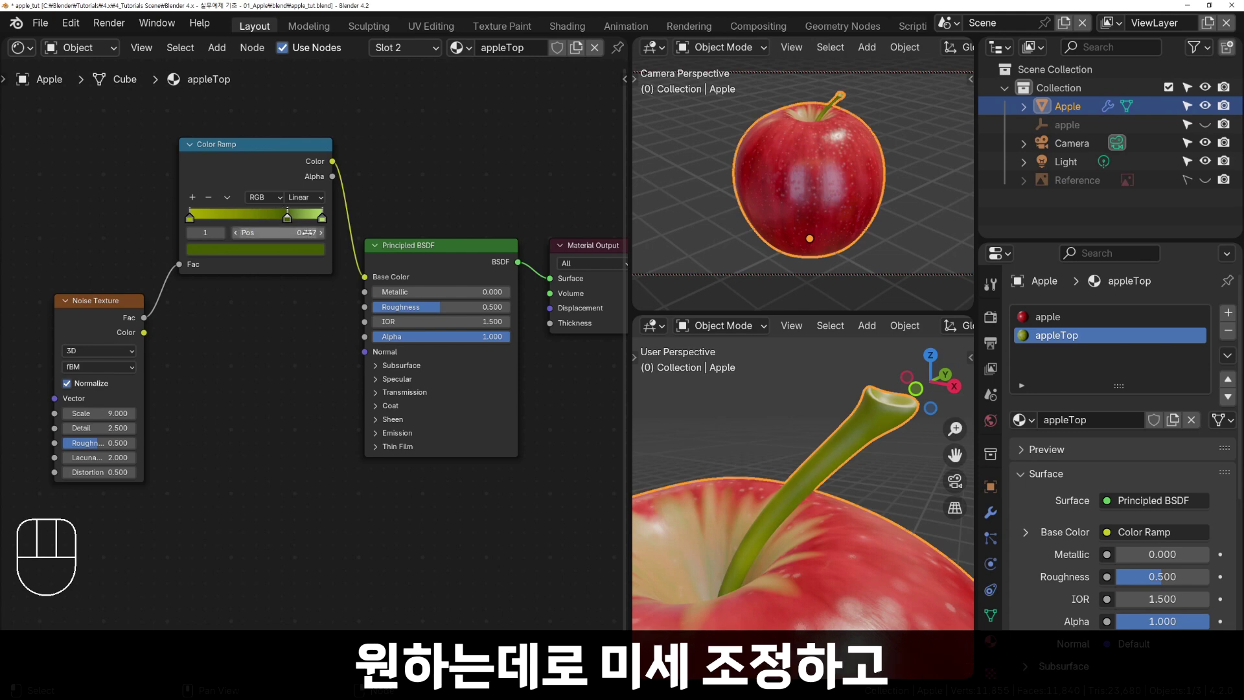
key("ctrl+z")
left_click(222, 233)
left_click(263, 253)
left_click(285, 189)
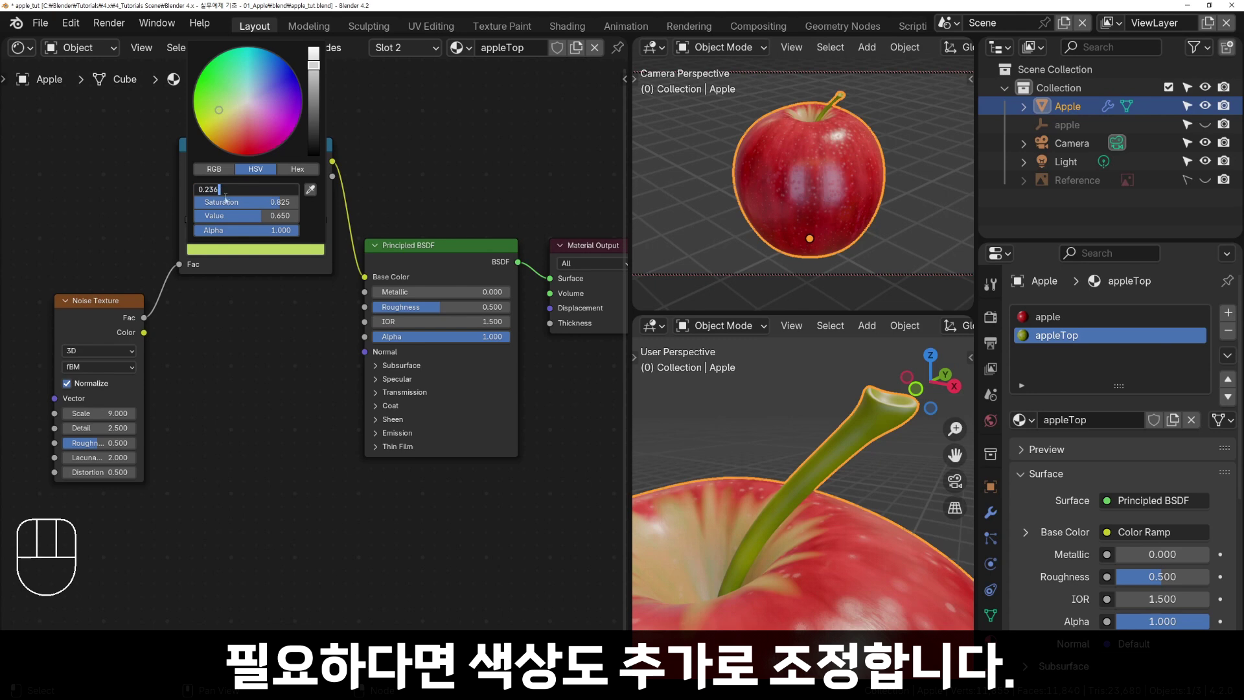
type("0.236")
key("Return")
Link the Noise Texture's Fac to the Principled BSDF's Roughness and add a Bump node below the Color Ramp.
left_click_drag(145, 318, 362, 308)
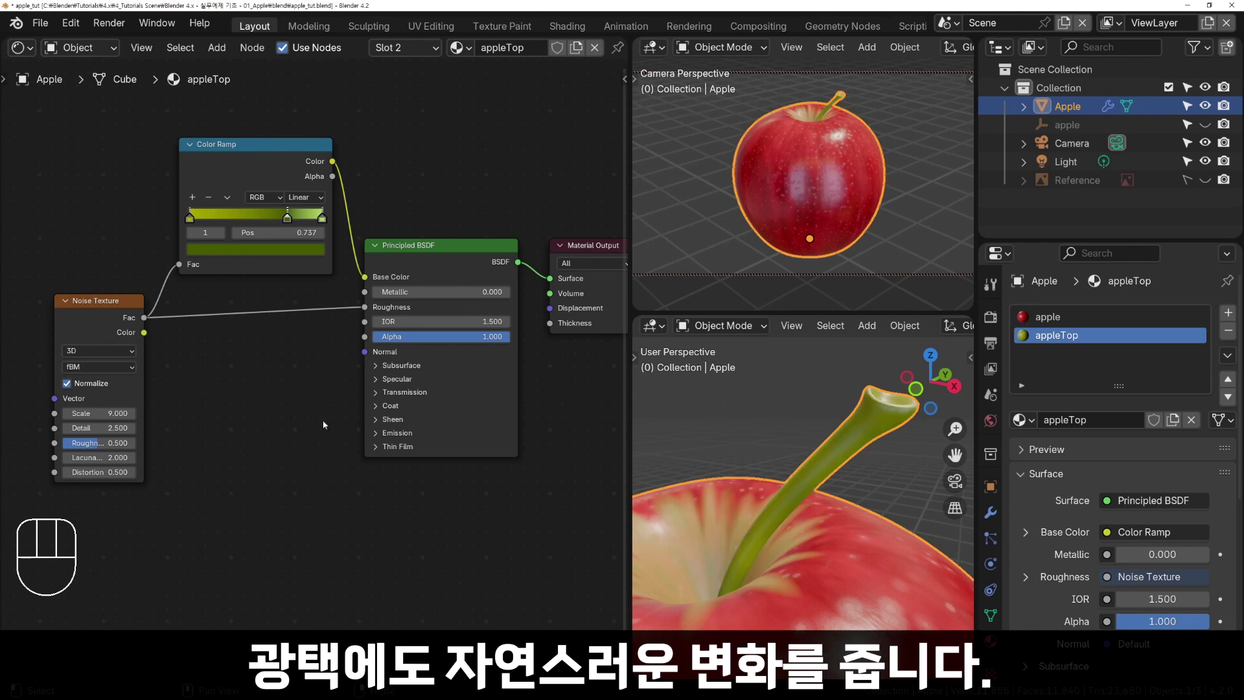
key("shift+a")
mouse_move(305, 430)
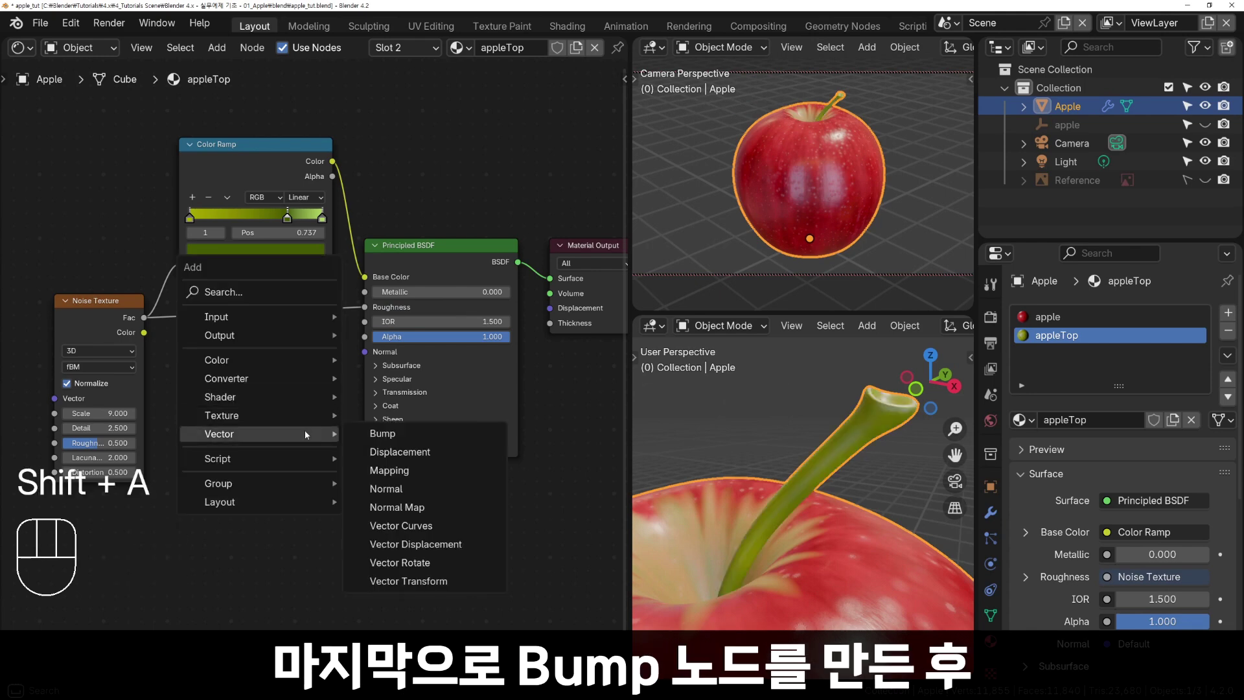
left_click(383, 434)
left_click(209, 386)
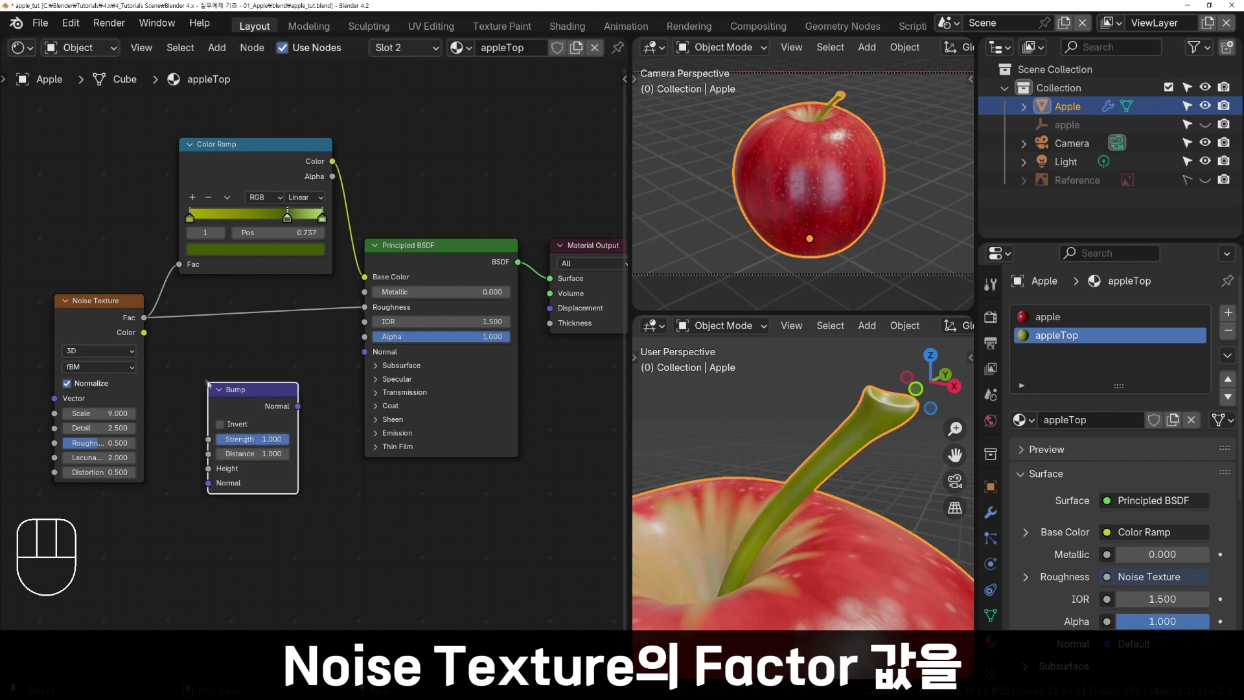
Link the noise Fac to the Bump's Height and its Normal to the Principled BSDF, with the Bump Strength at 0.1.
left_click_drag(145, 317, 204, 470)
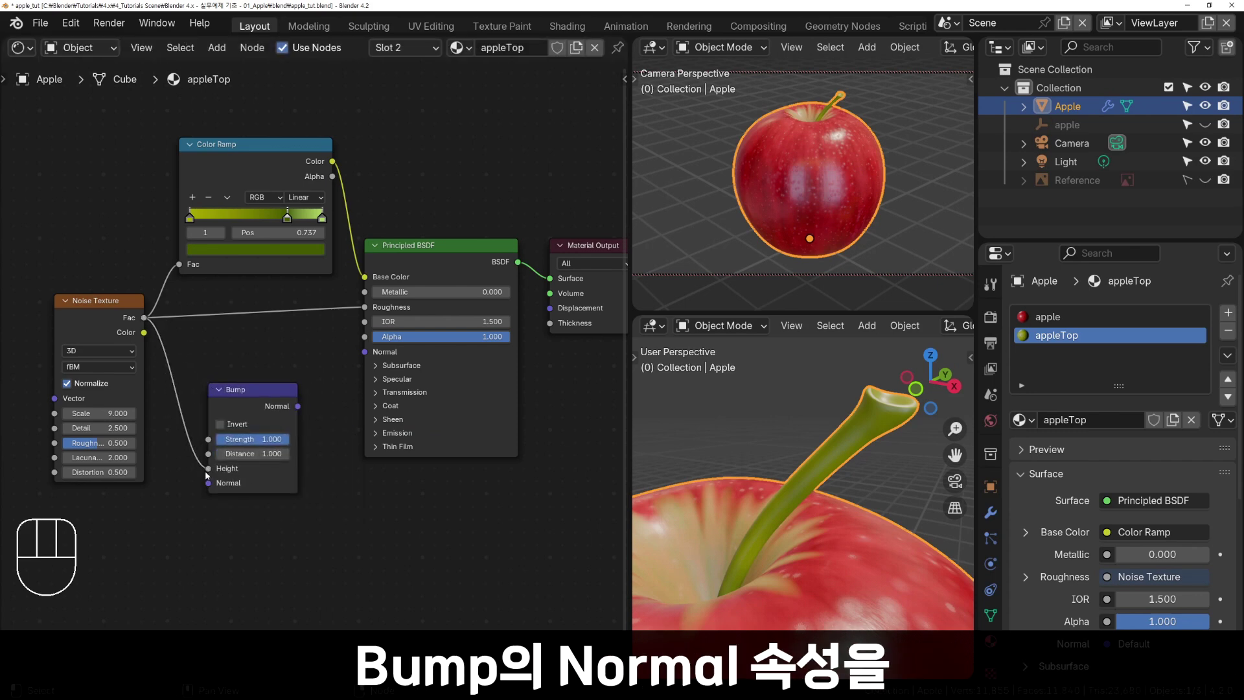
left_click_drag(313, 395, 365, 352)
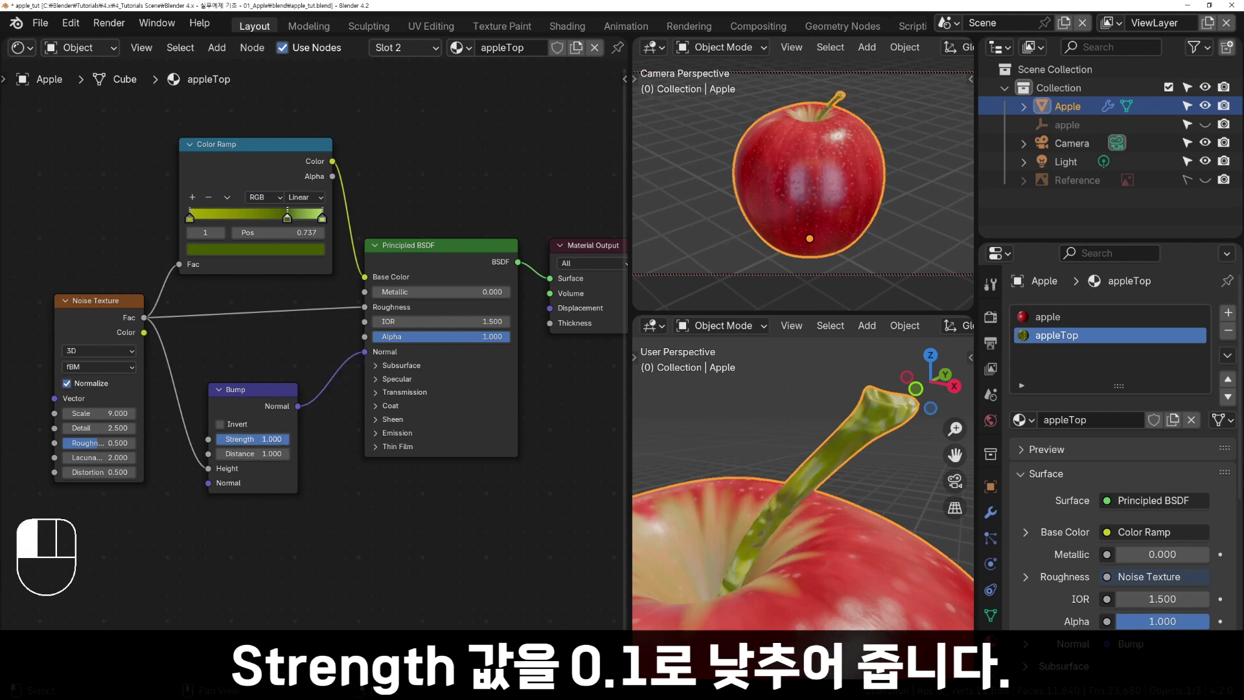
left_click(274, 439)
key("Return")
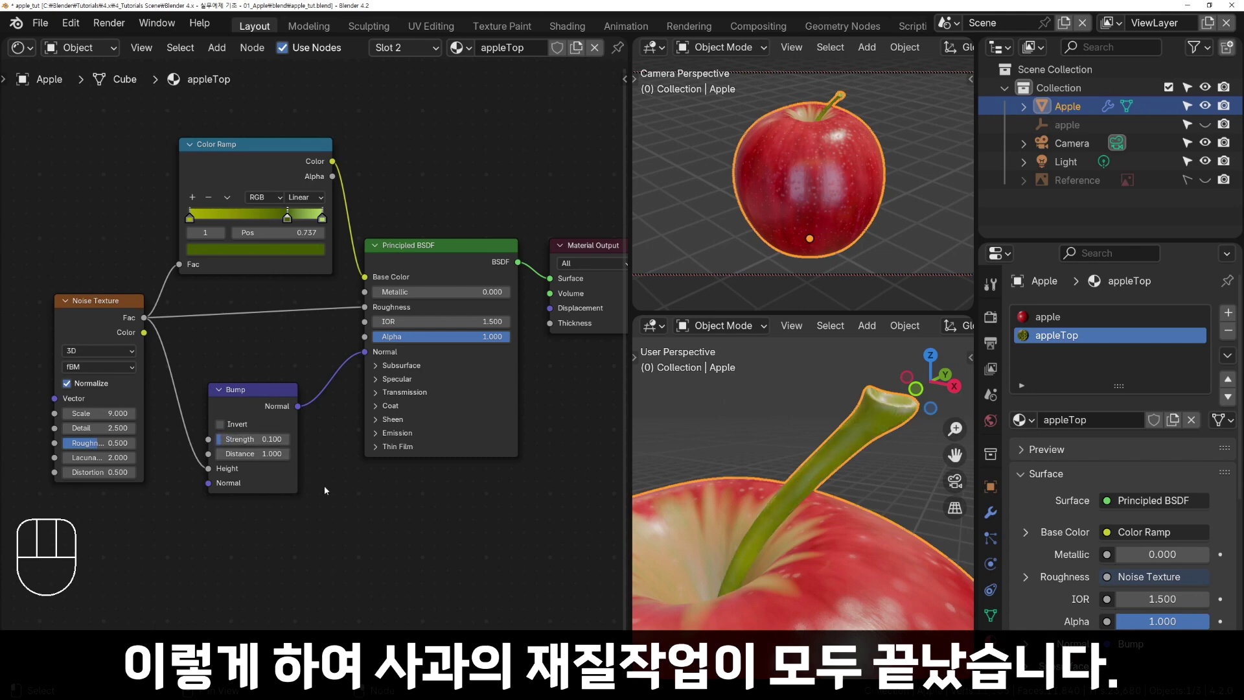
Turn off the scene's Light so only the HDRI lights the apple, and render the camera view.
scroll(804, 505, "down", 5)
middle_click_drag(803, 505, 842, 493)
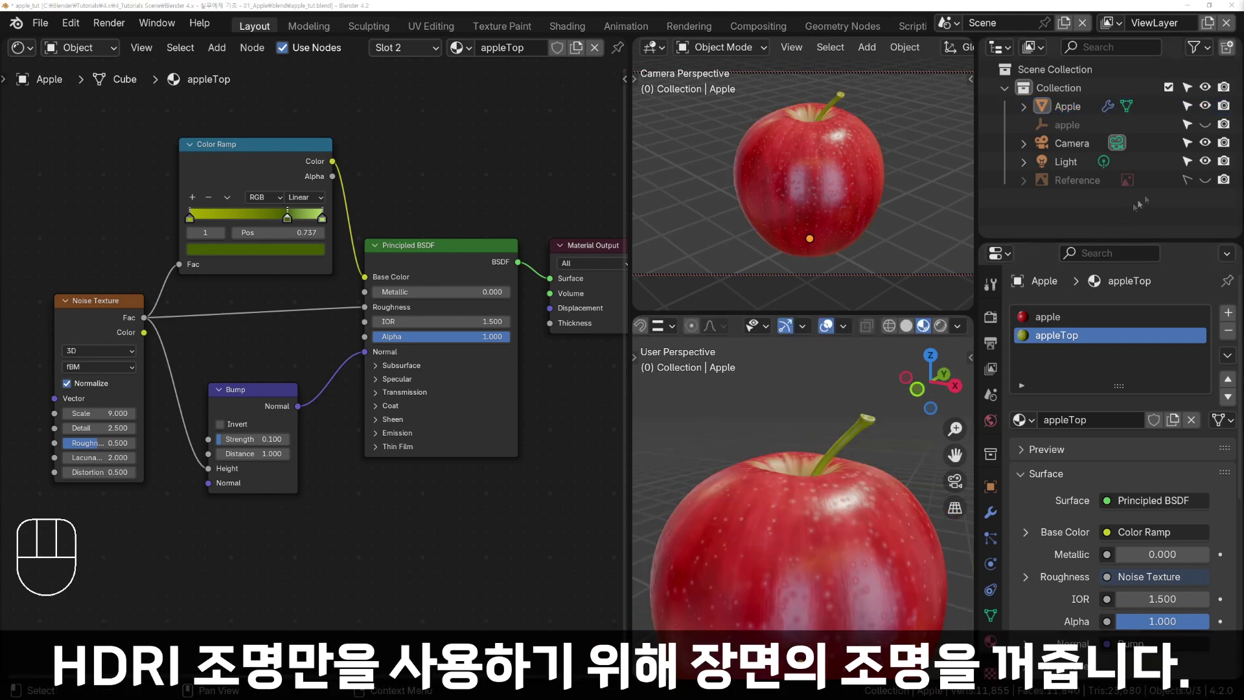
left_click(1205, 161)
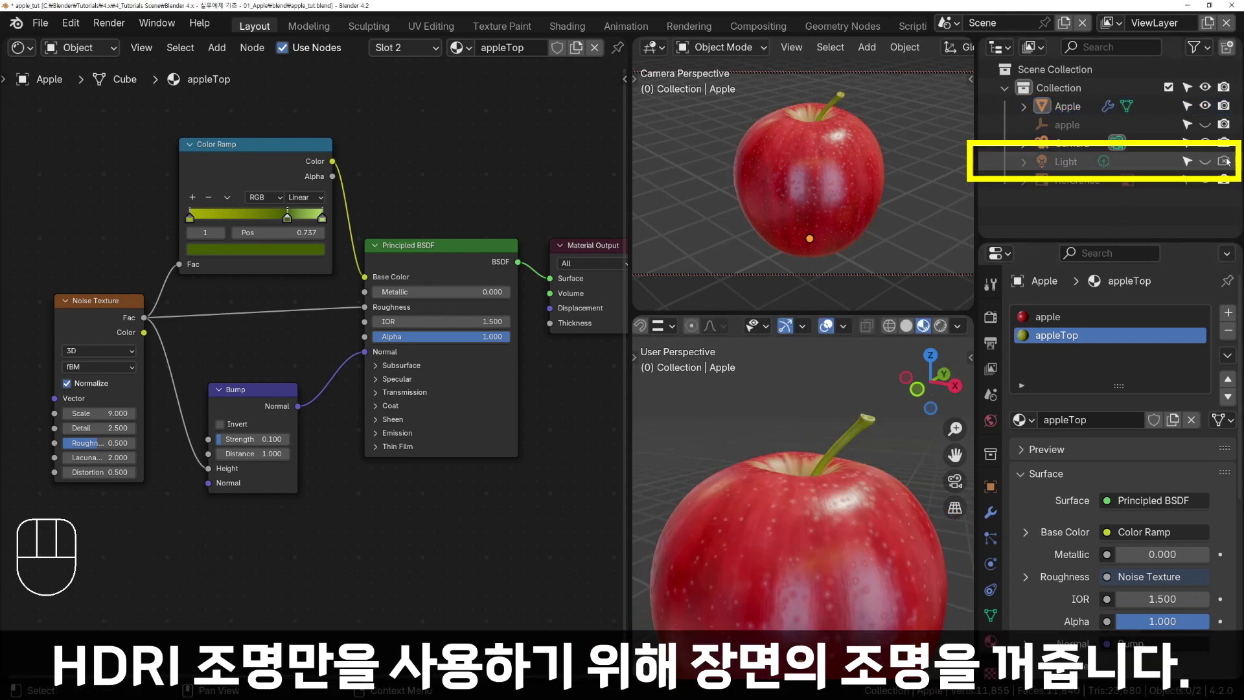
key("F12")
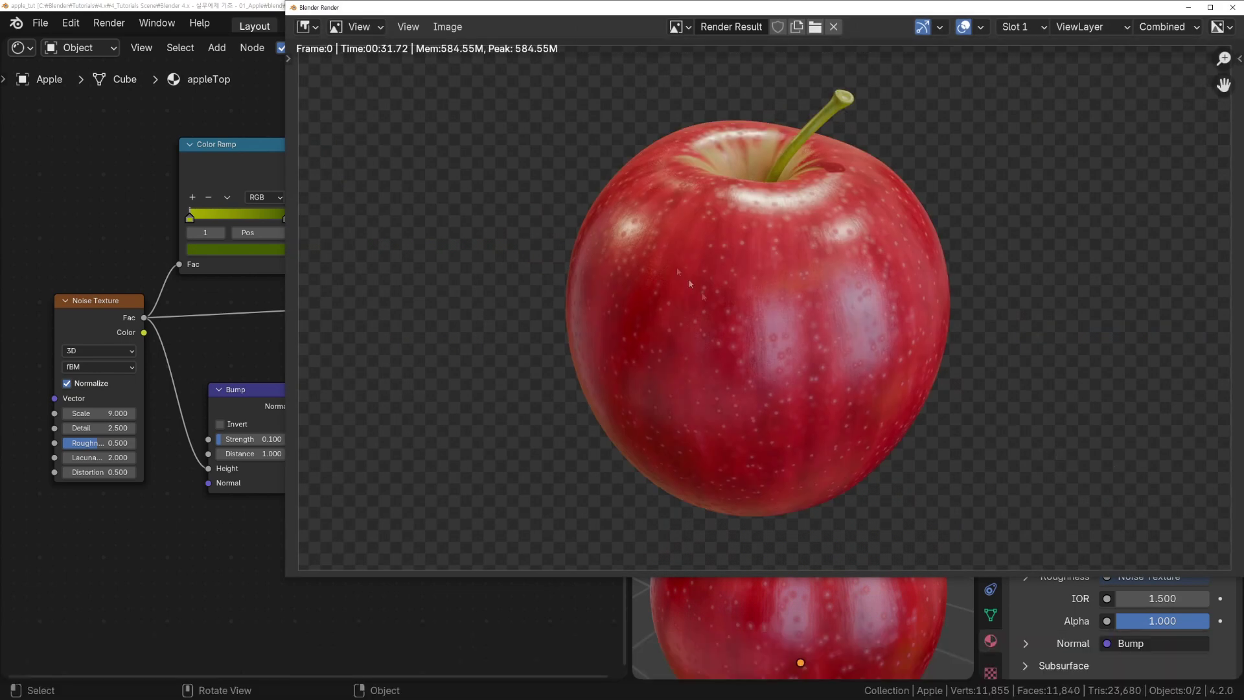
Save the rendered image as apple_rdImg04 in PNG format in the render folder.
left_click(447, 27)
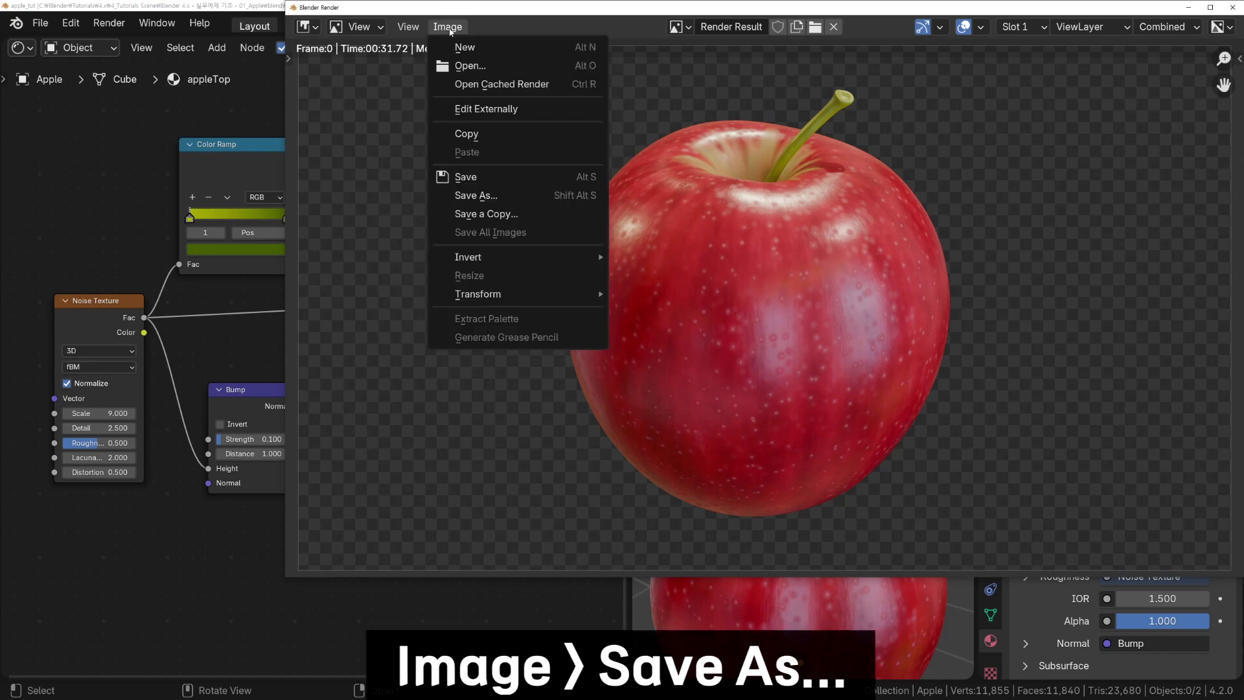
left_click(476, 195)
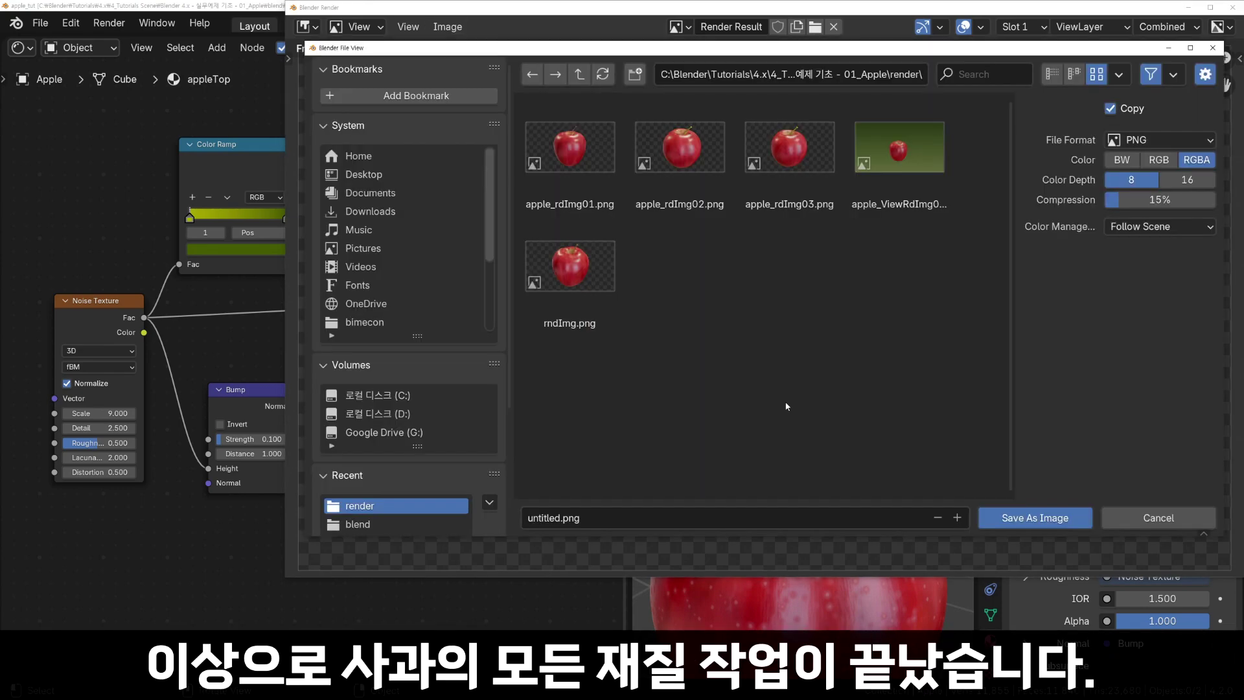
type("apple_rdImg04")
key("Return")
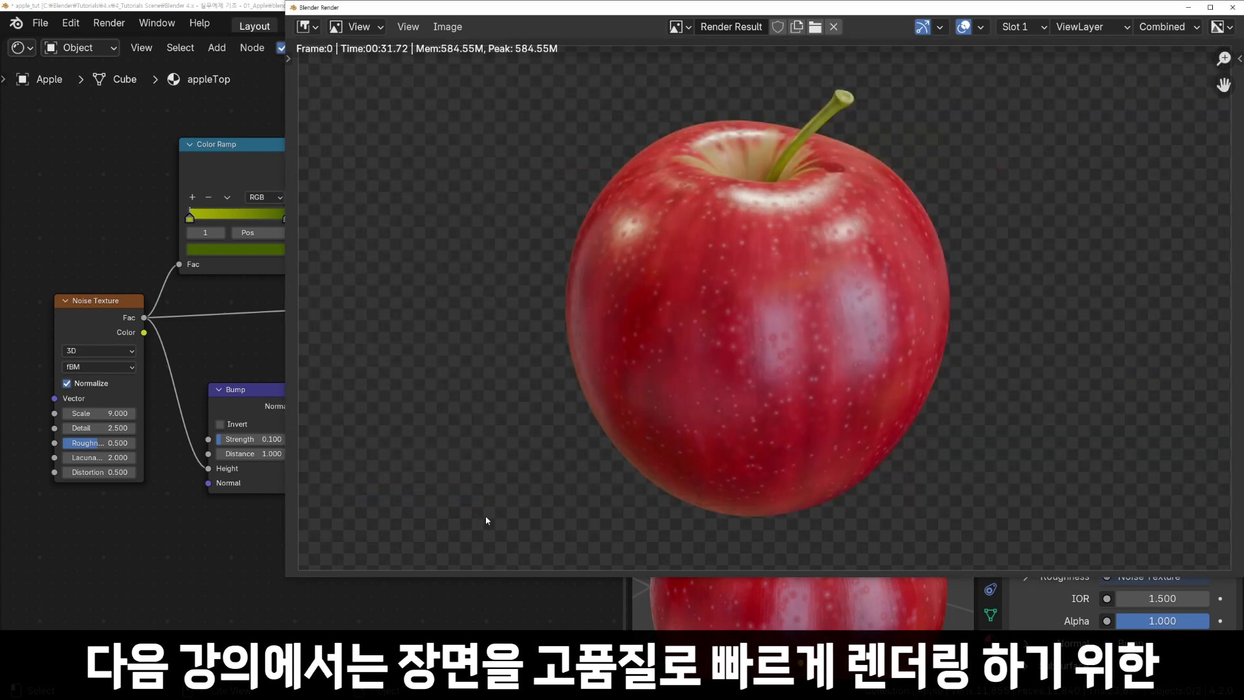